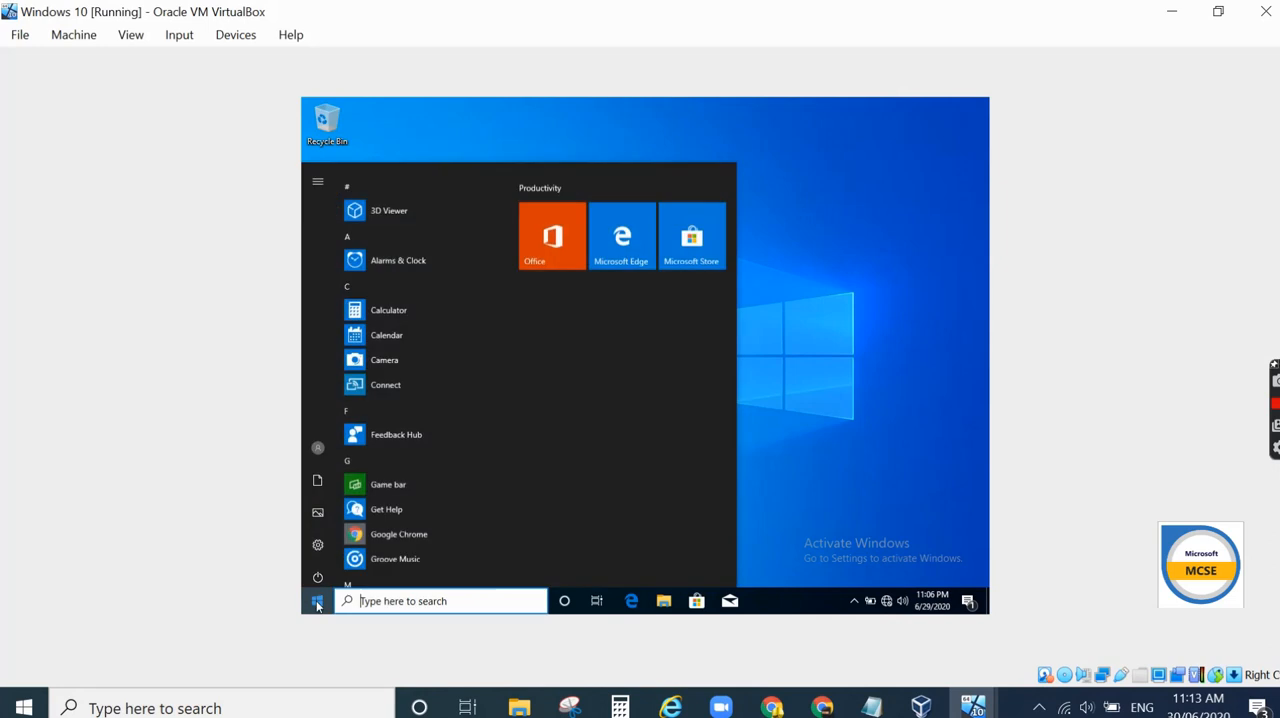
{"action": "left_click", "coordinate": [322, 443]}
{"action": "left_click", "coordinate": [800, 424]}
{"action": "left_click", "coordinate": [828, 523]}
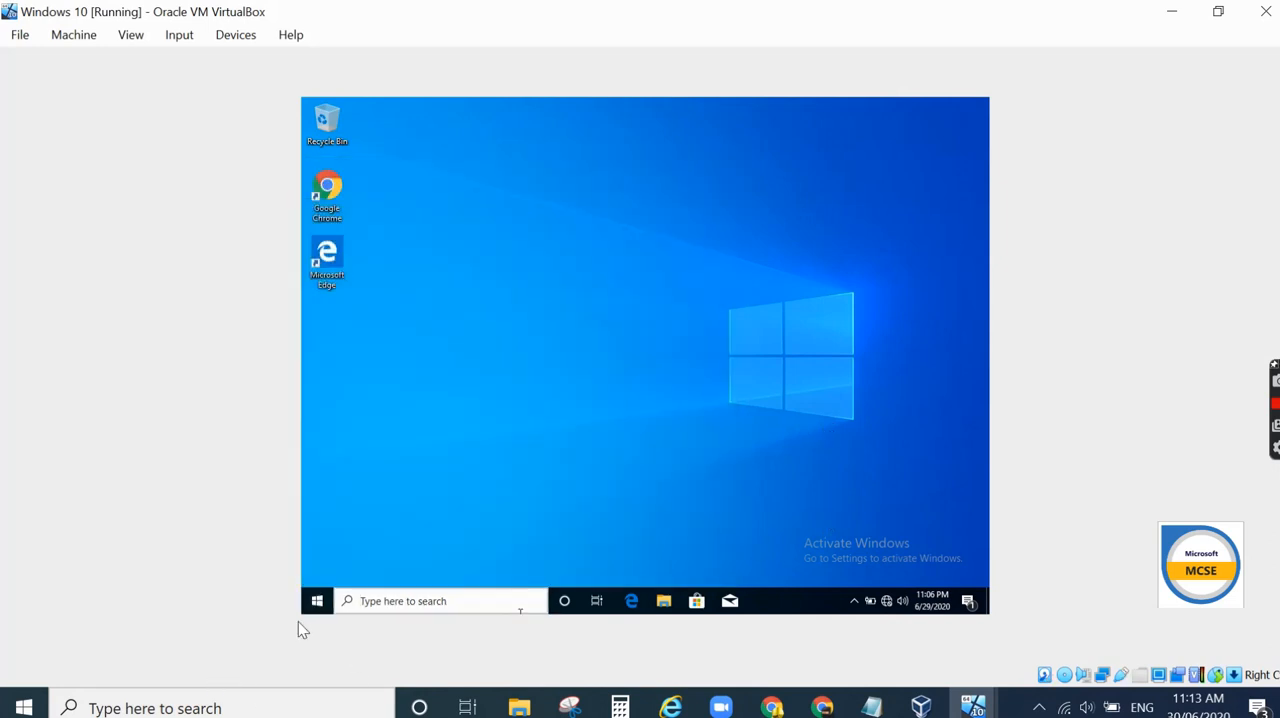
- Open Devices and Printers on the Windows 10 client and scroll through its installed printers
{"action": "right_click", "coordinate": [316, 600]}
{"action": "left_click", "coordinate": [344, 545]}
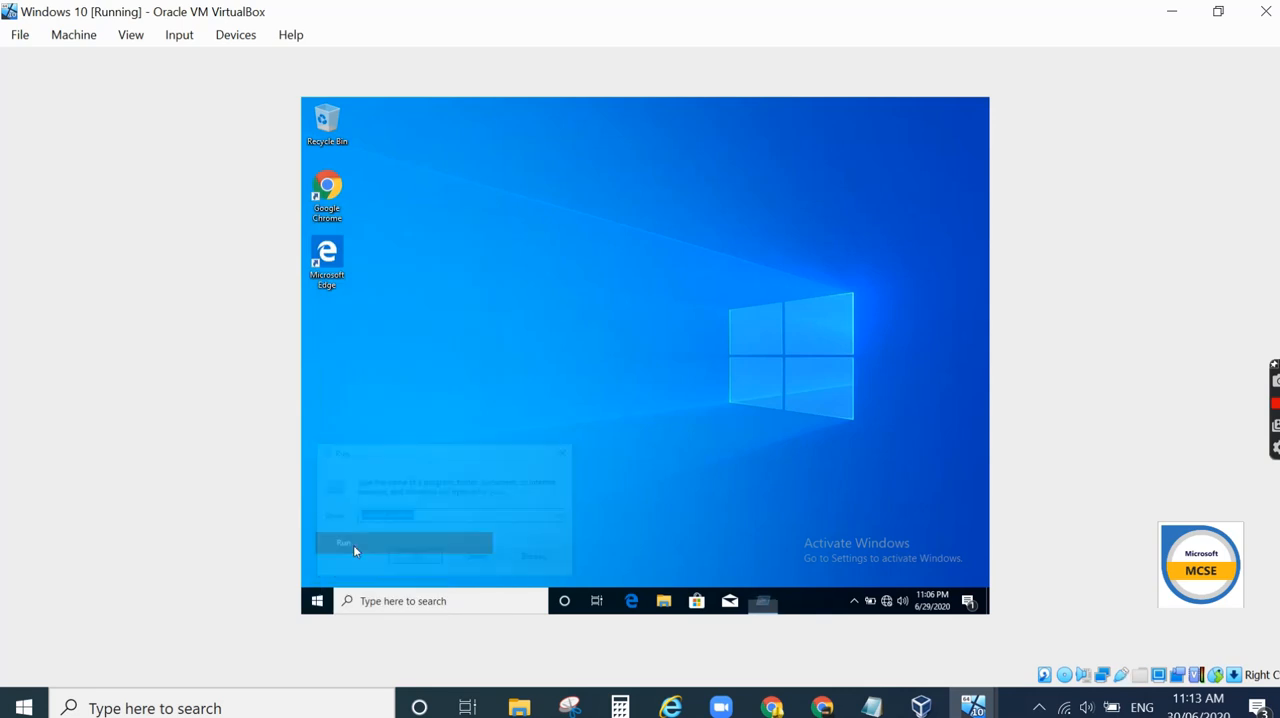
{"action": "left_click", "coordinate": [412, 559]}
{"action": "scroll", "coordinate": [732, 433], "scroll_direction": "down", "scroll_amount": 1}
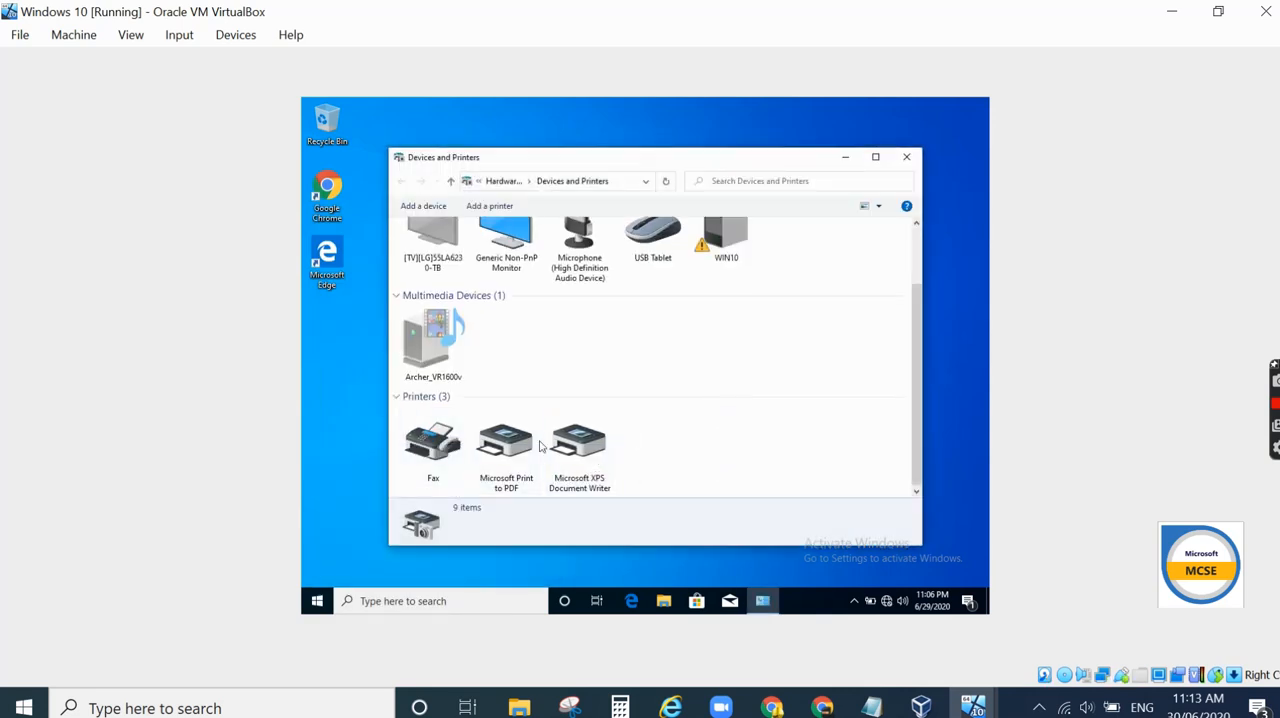
- Close Devices and Printers and sign out of the Windows 10 client
{"action": "left_click", "coordinate": [906, 157]}
{"action": "left_click", "coordinate": [317, 600]}
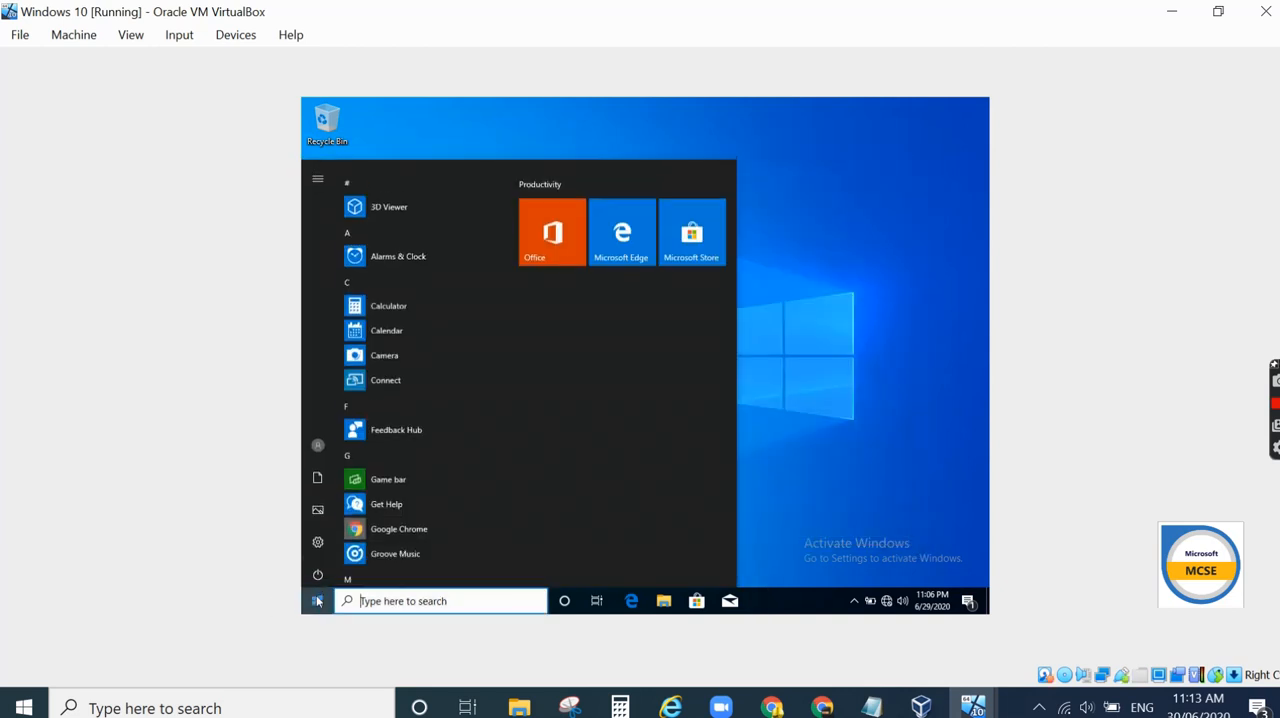
{"action": "left_click", "coordinate": [340, 441]}
{"action": "left_click", "coordinate": [355, 379]}
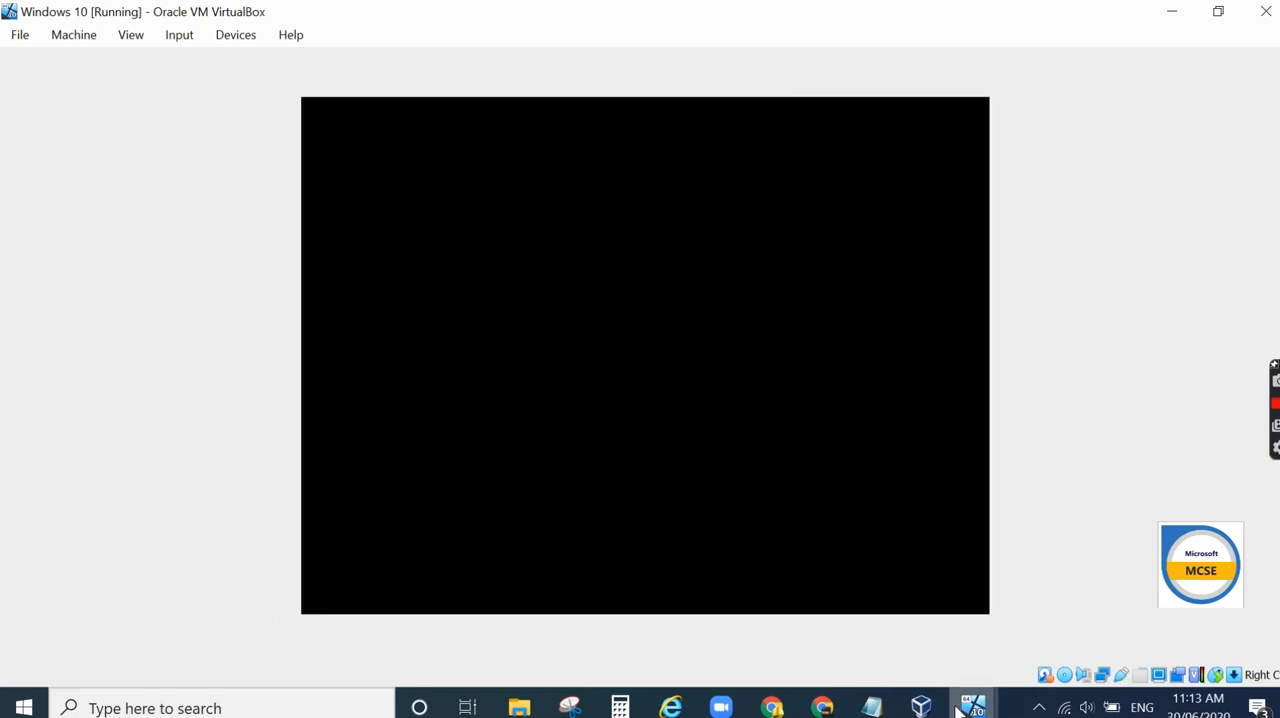
- Switch to the Server 2016 virtual machine and bring up Group Policy Management
{"action": "mouse_move", "coordinate": [971, 705]}
{"action": "left_click", "coordinate": [1065, 625]}
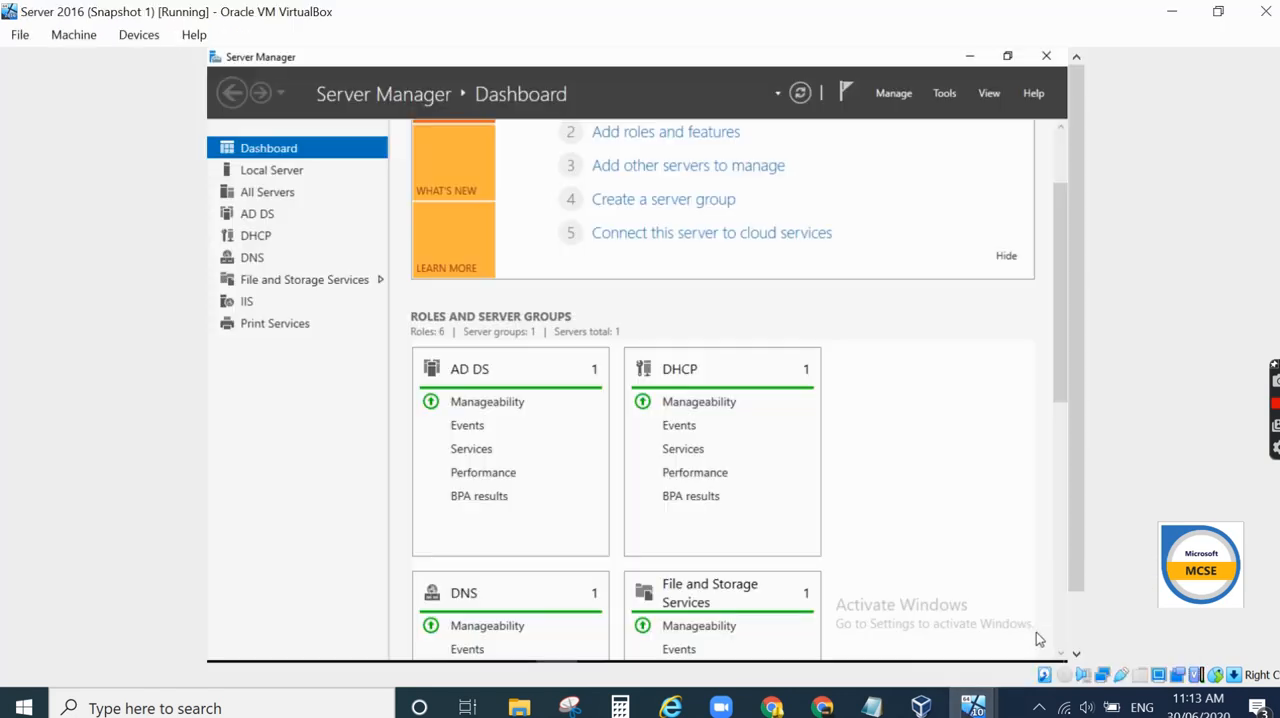
{"action": "left_click_drag", "start_coordinate": [1077, 415], "coordinate": [1073, 490]}
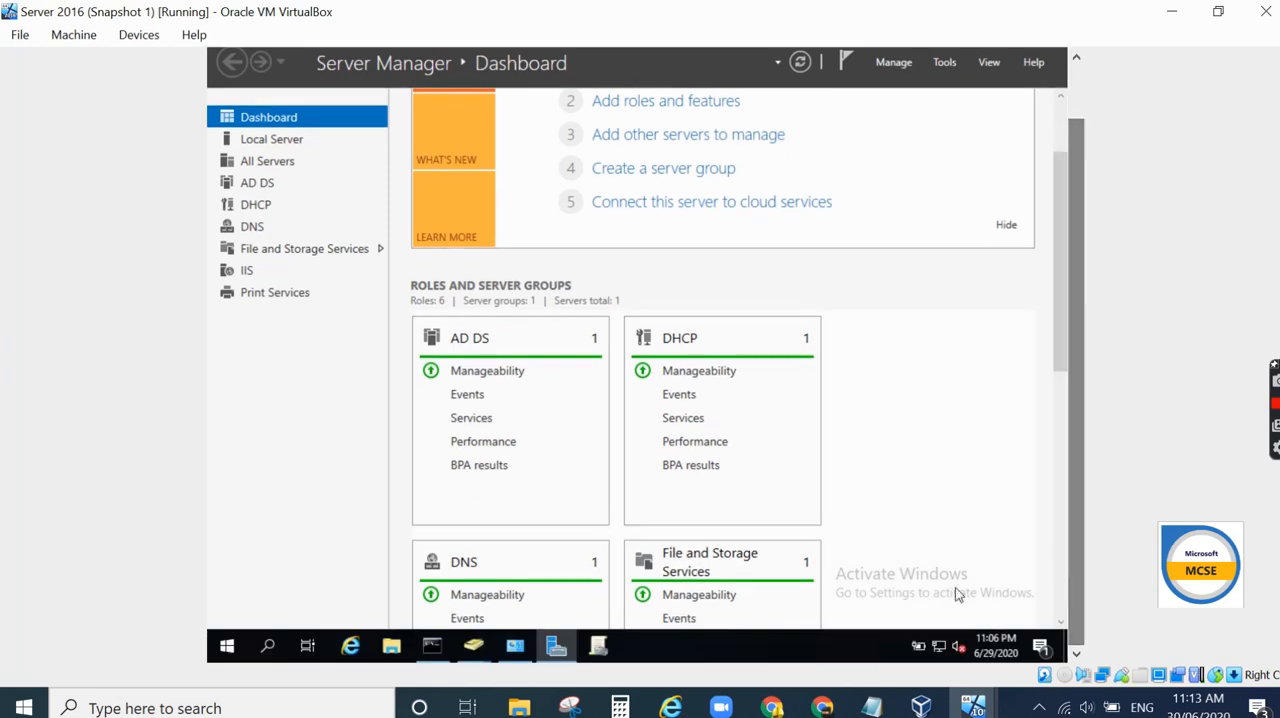
{"action": "left_click", "coordinate": [598, 648]}
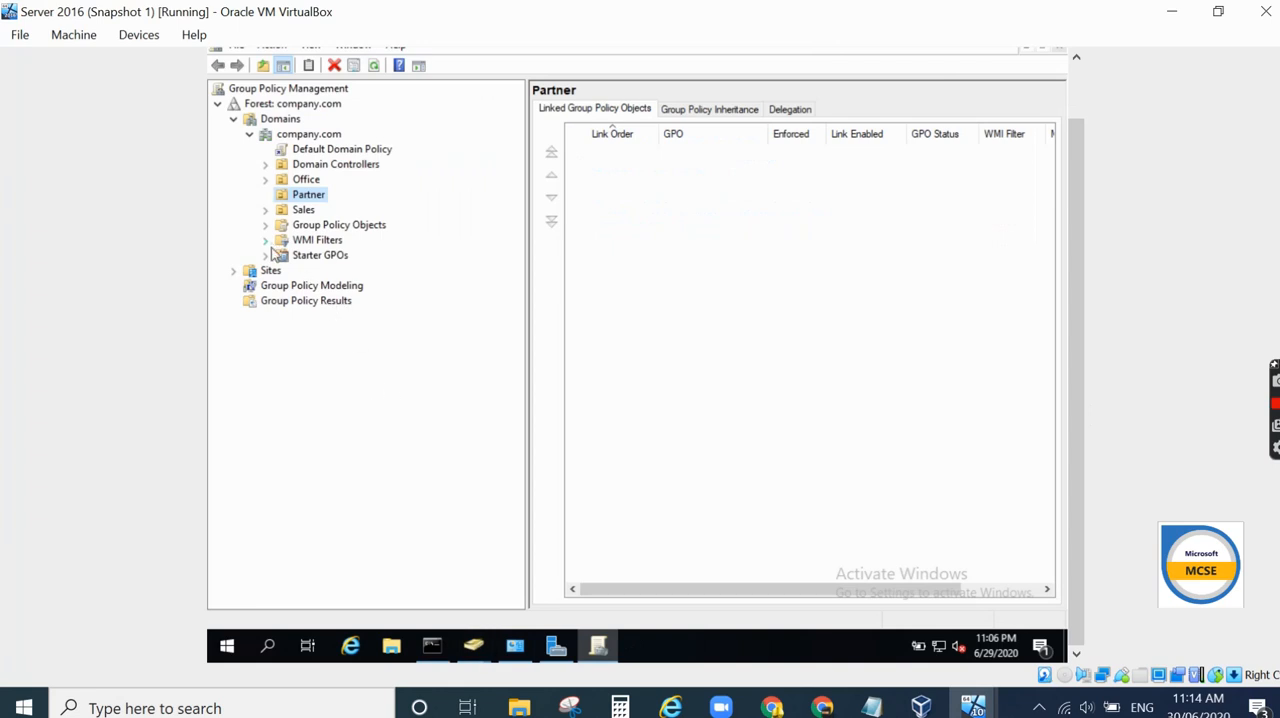
- Open Active Directory Users and Computers and review the users in the Office and Sales OUs
{"action": "mouse_move", "coordinate": [472, 654]}
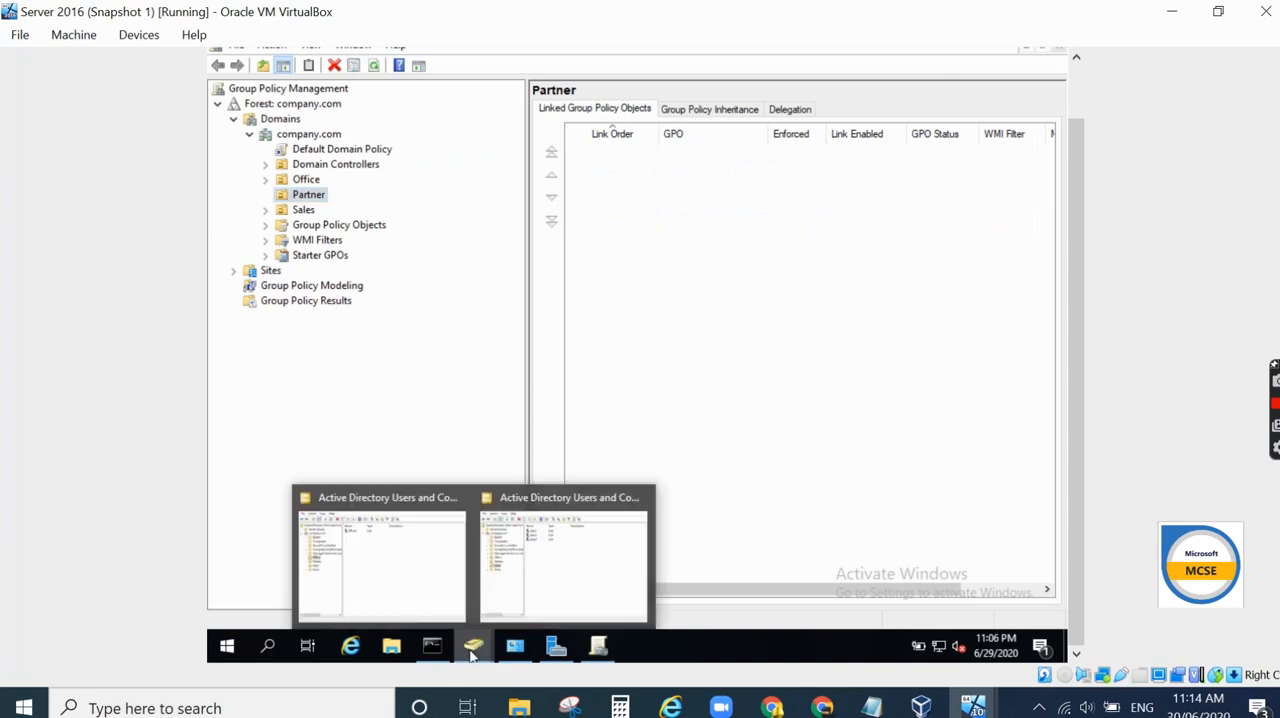
{"action": "mouse_move", "coordinate": [458, 500]}
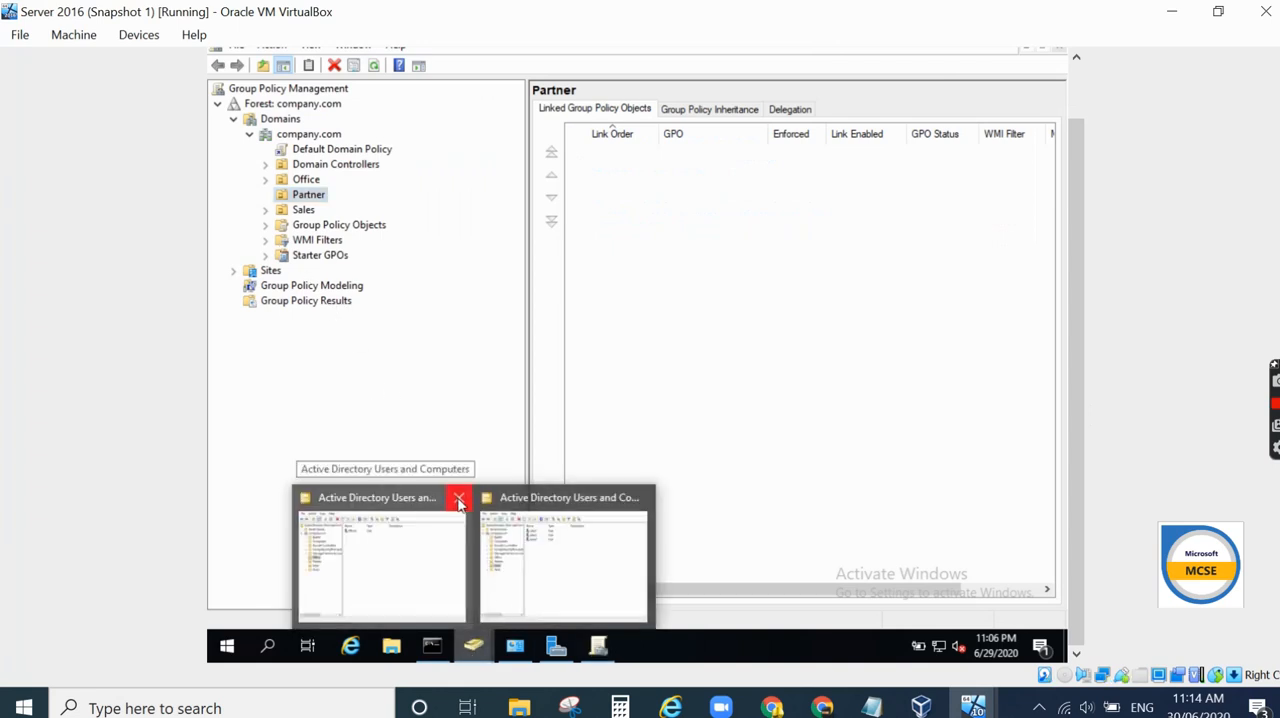
{"action": "left_click", "coordinate": [522, 513]}
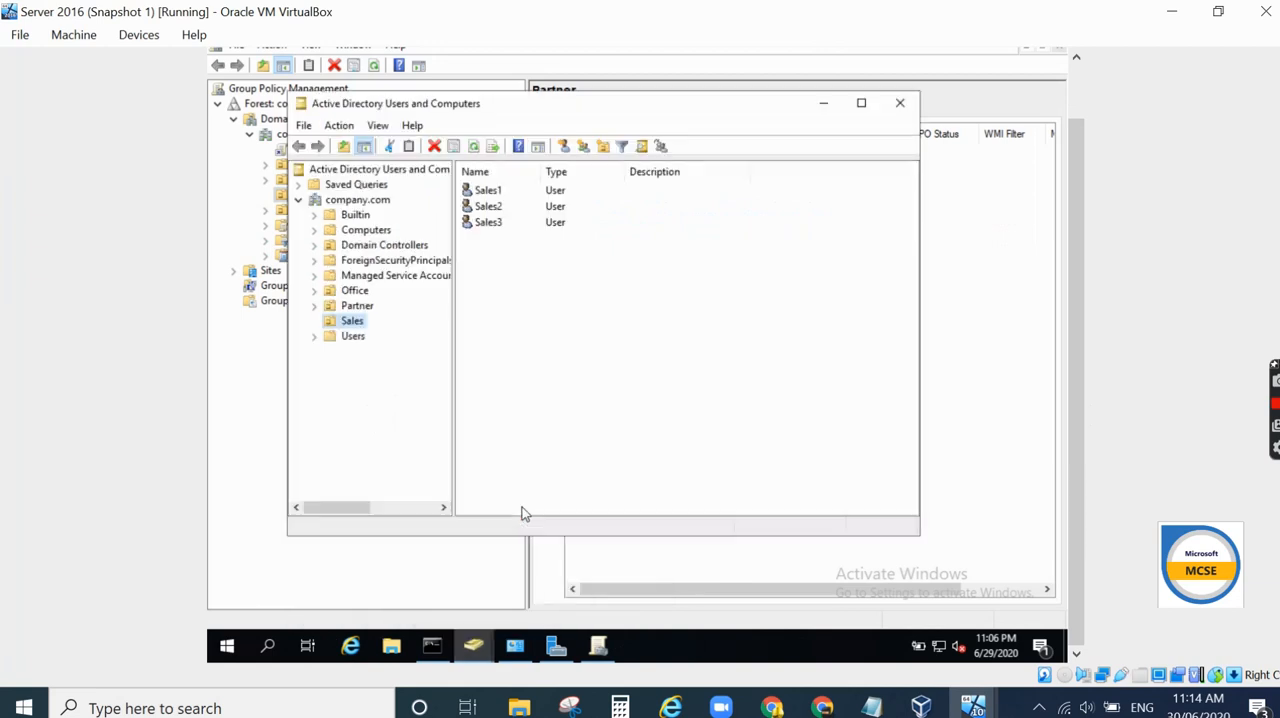
{"action": "left_click", "coordinate": [351, 295]}
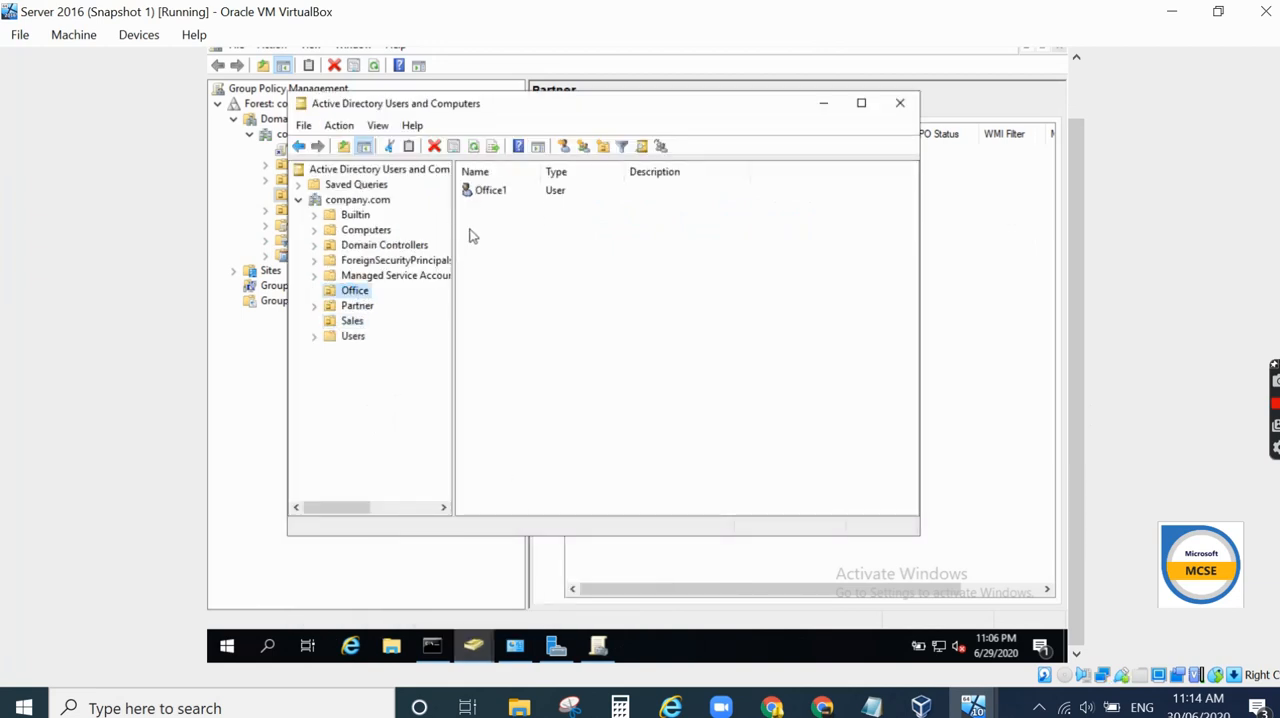
{"action": "left_click", "coordinate": [357, 322]}
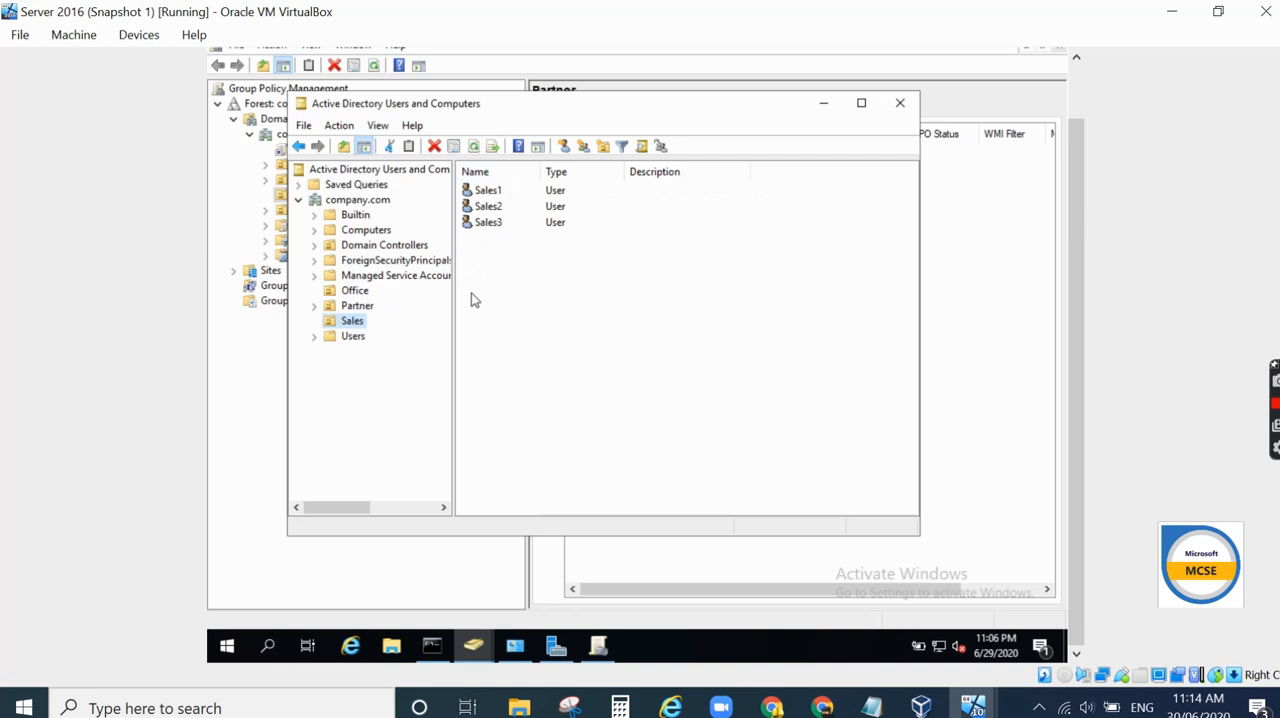
{"action": "left_click", "coordinate": [358, 292]}
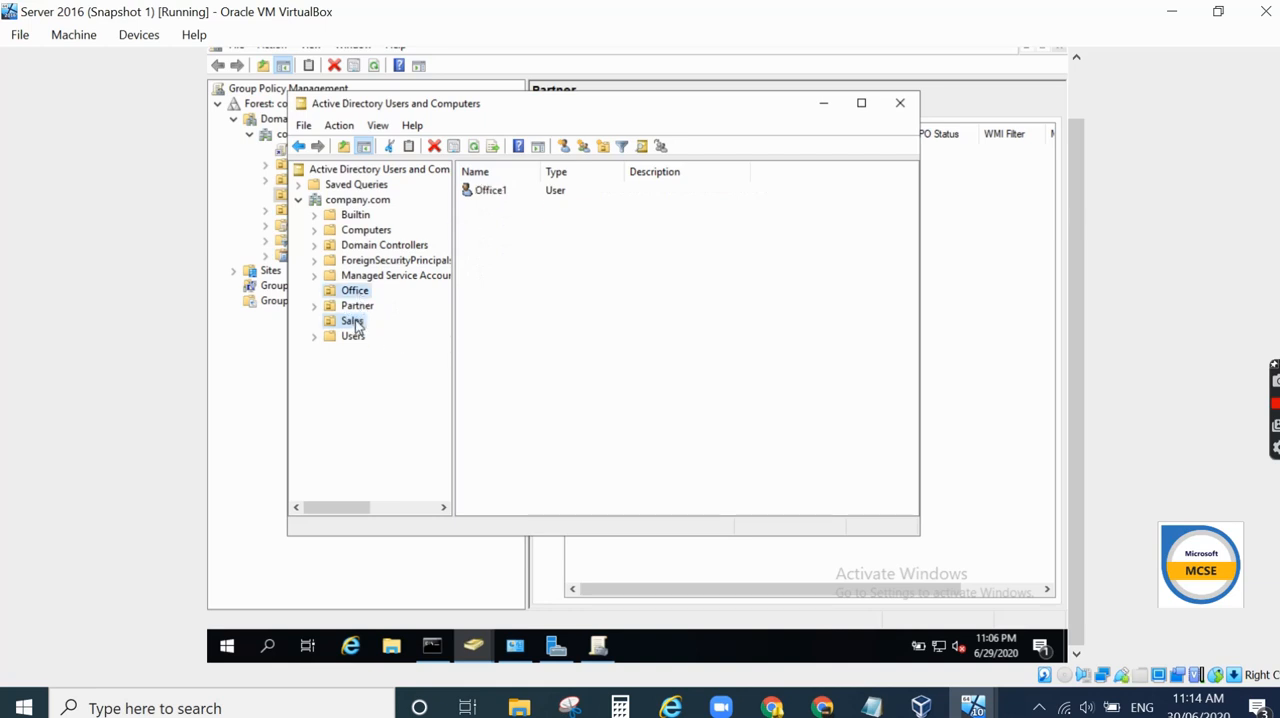
{"action": "left_click", "coordinate": [354, 322]}
- Open Devices and Printers on the server and review the HP Printer's sharing properties without changes
{"action": "mouse_move", "coordinate": [477, 652]}
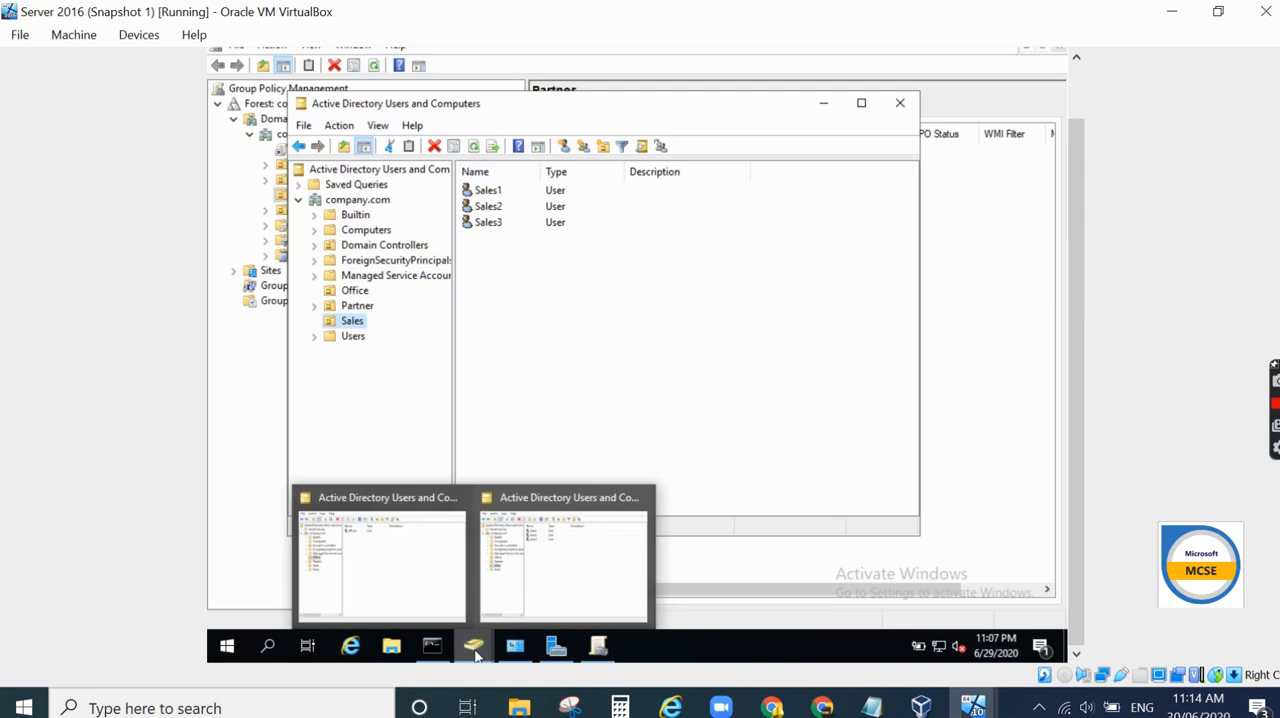
{"action": "left_click", "coordinate": [514, 562]}
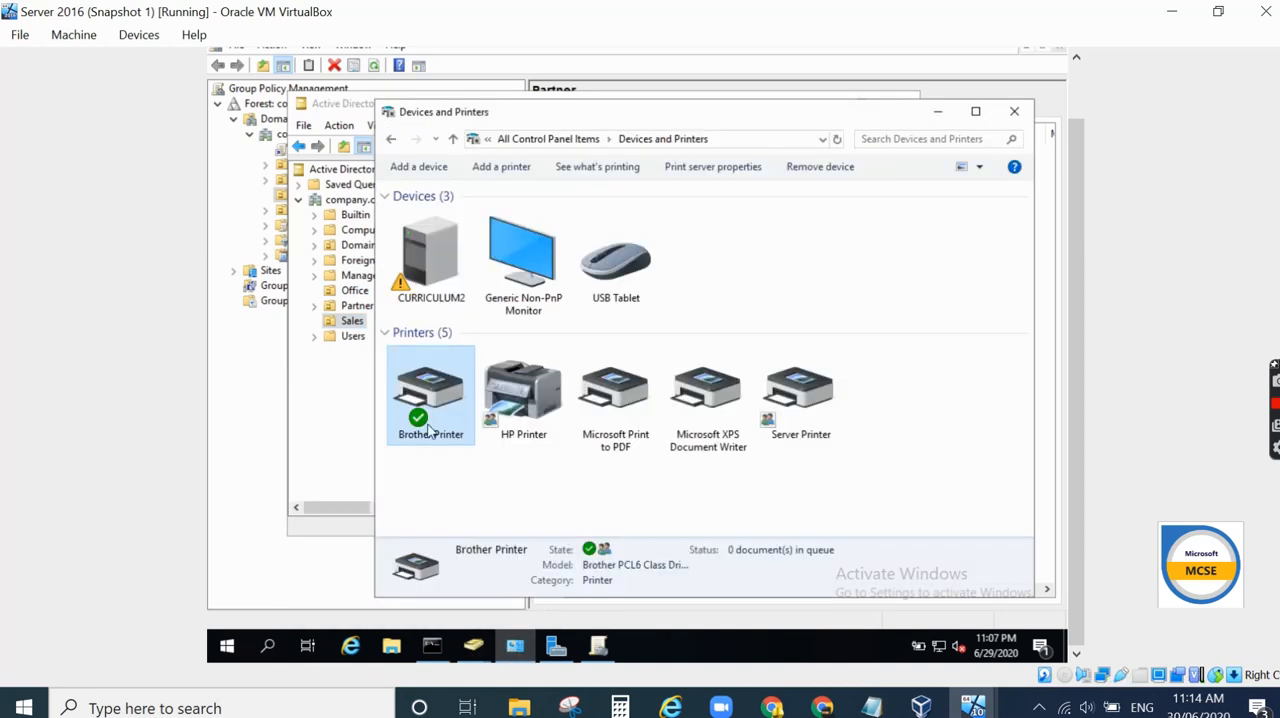
{"action": "right_click", "coordinate": [523, 428]}
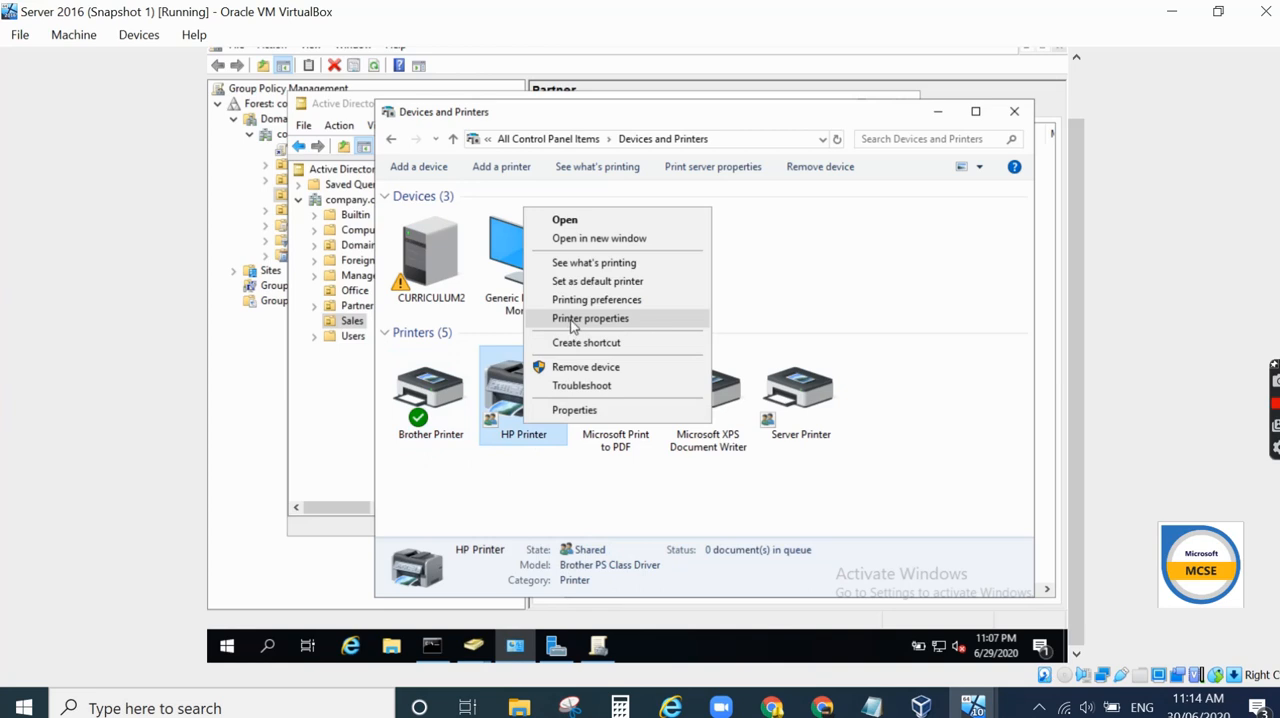
{"action": "left_click", "coordinate": [571, 320]}
{"action": "left_click", "coordinate": [641, 232]}
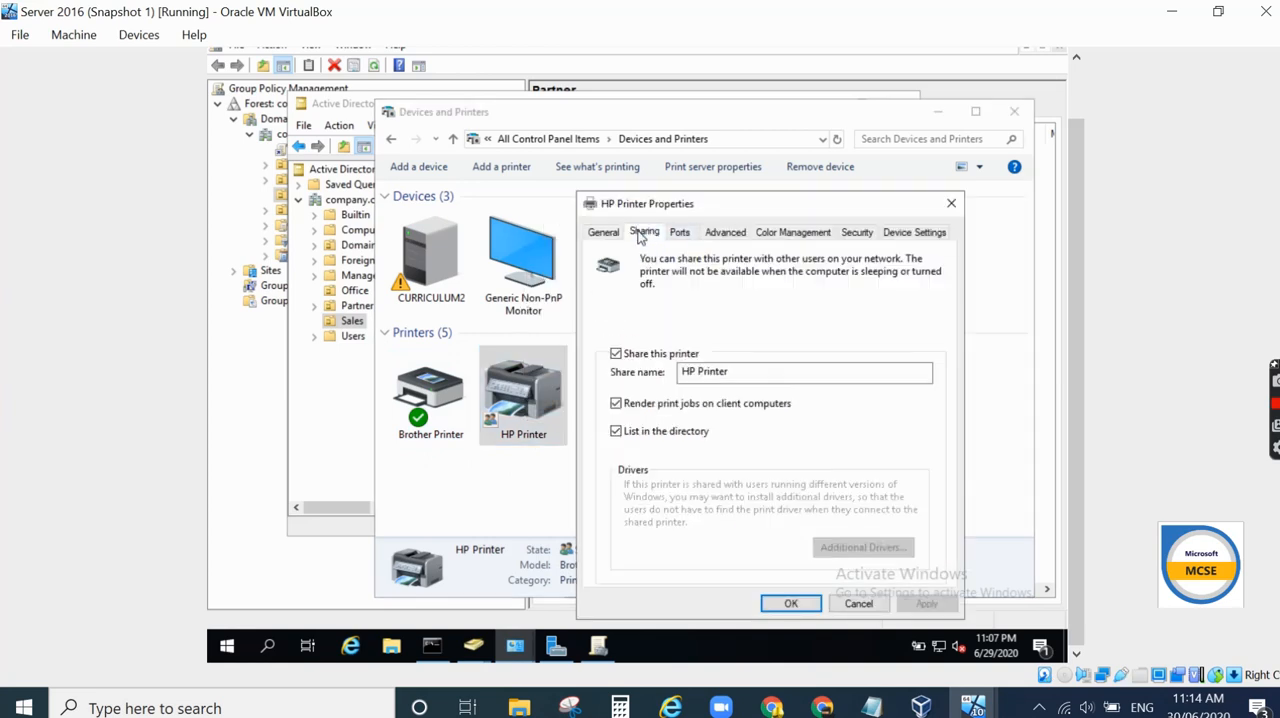
{"action": "left_click", "coordinate": [858, 603]}
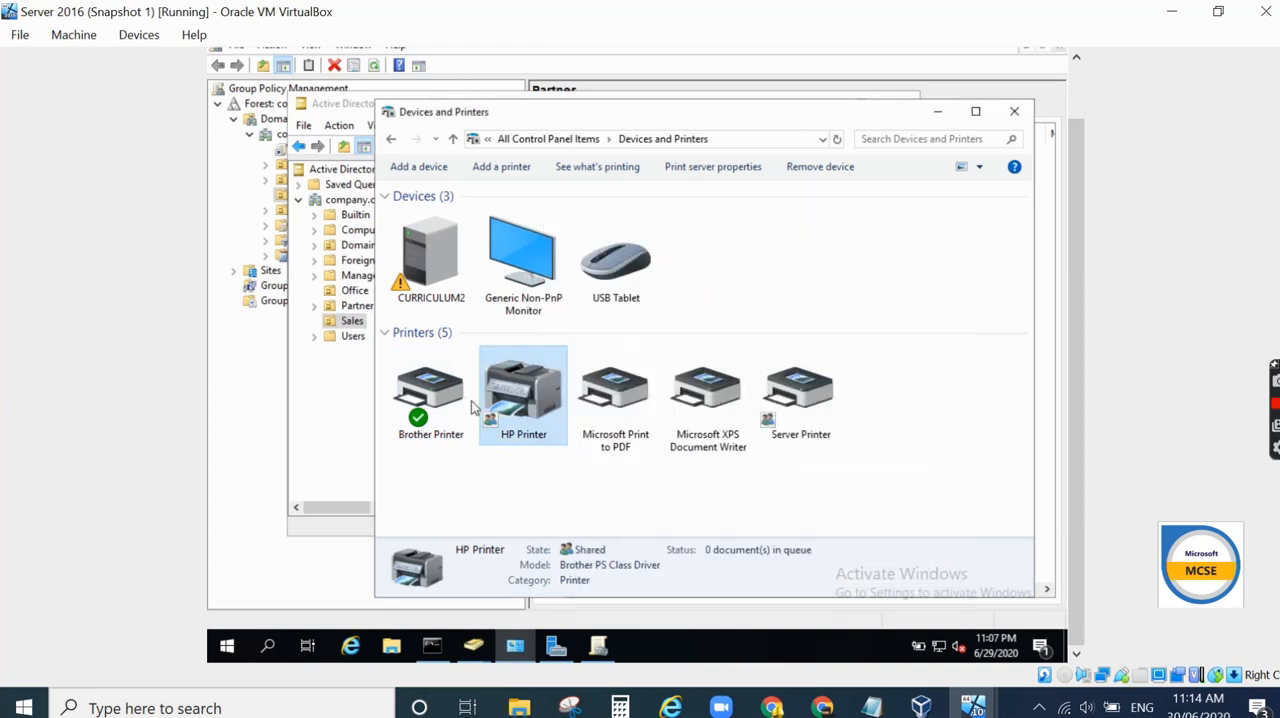
- Review the Brother Printer's sharing properties without changes and close Devices and Printers
{"action": "right_click", "coordinate": [432, 405]}
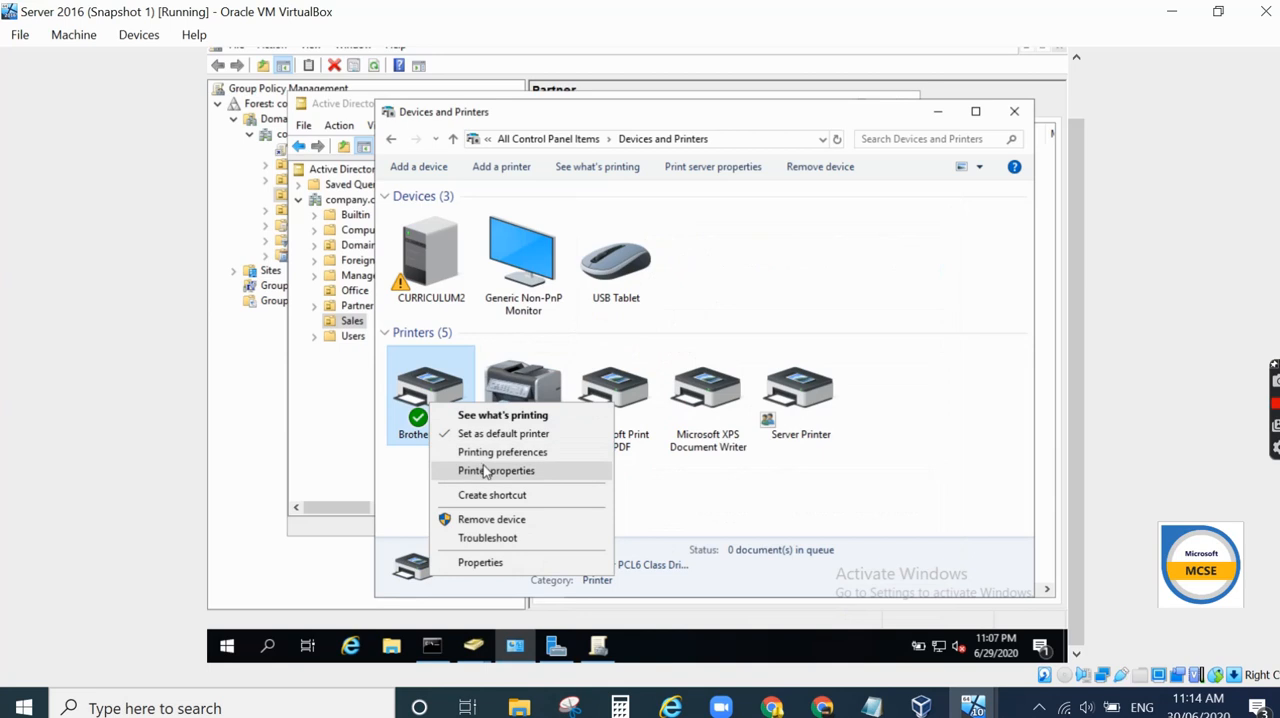
{"action": "left_click", "coordinate": [485, 470]}
{"action": "left_click", "coordinate": [560, 232]}
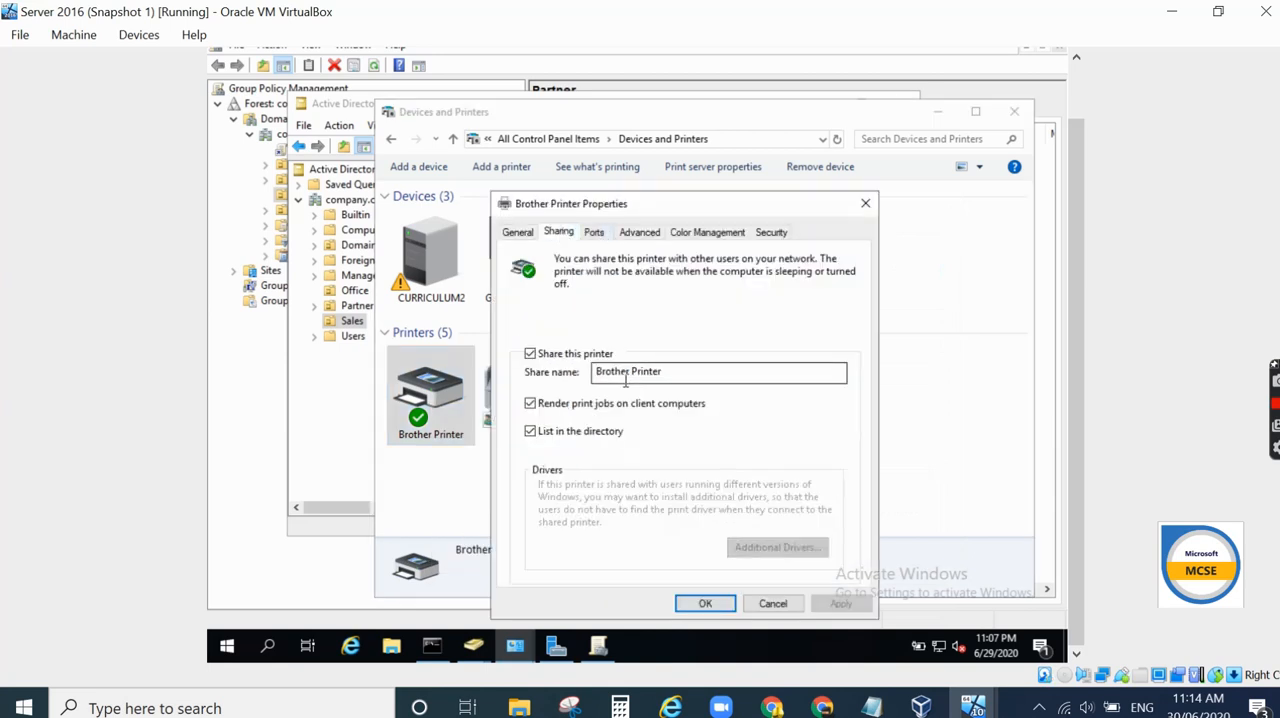
{"action": "left_click", "coordinate": [772, 603]}
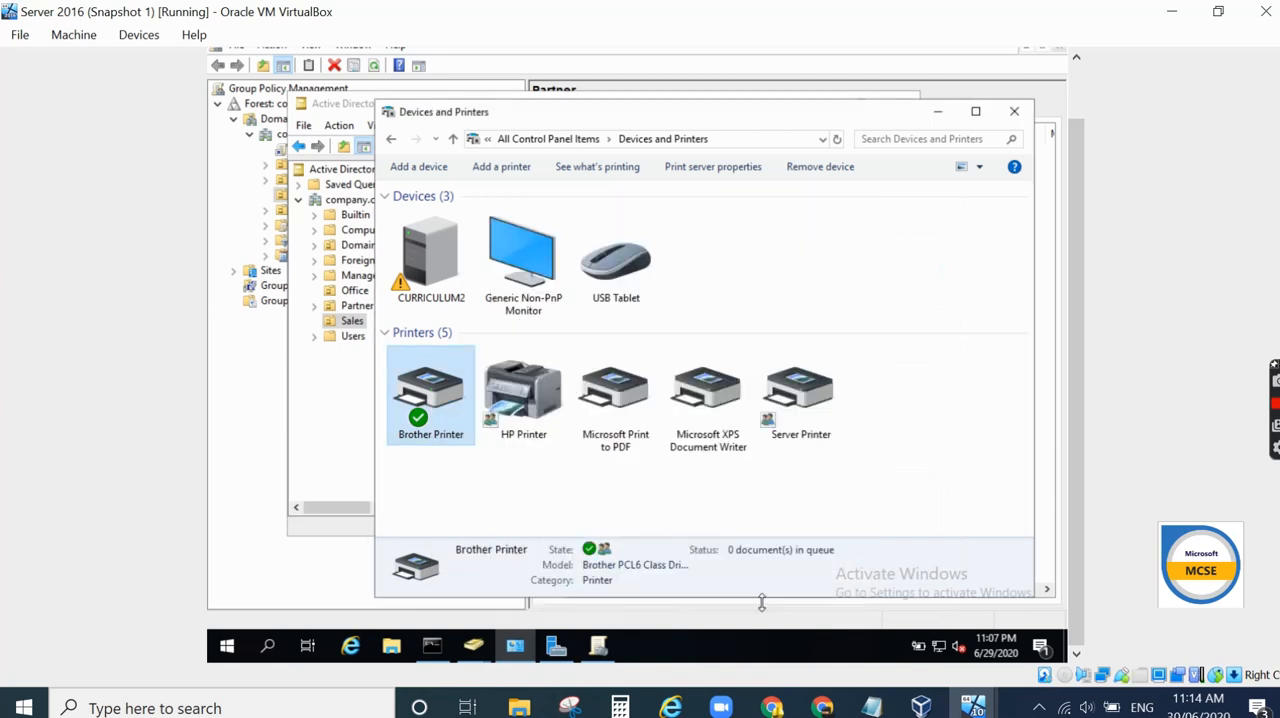
{"action": "left_click", "coordinate": [937, 111]}
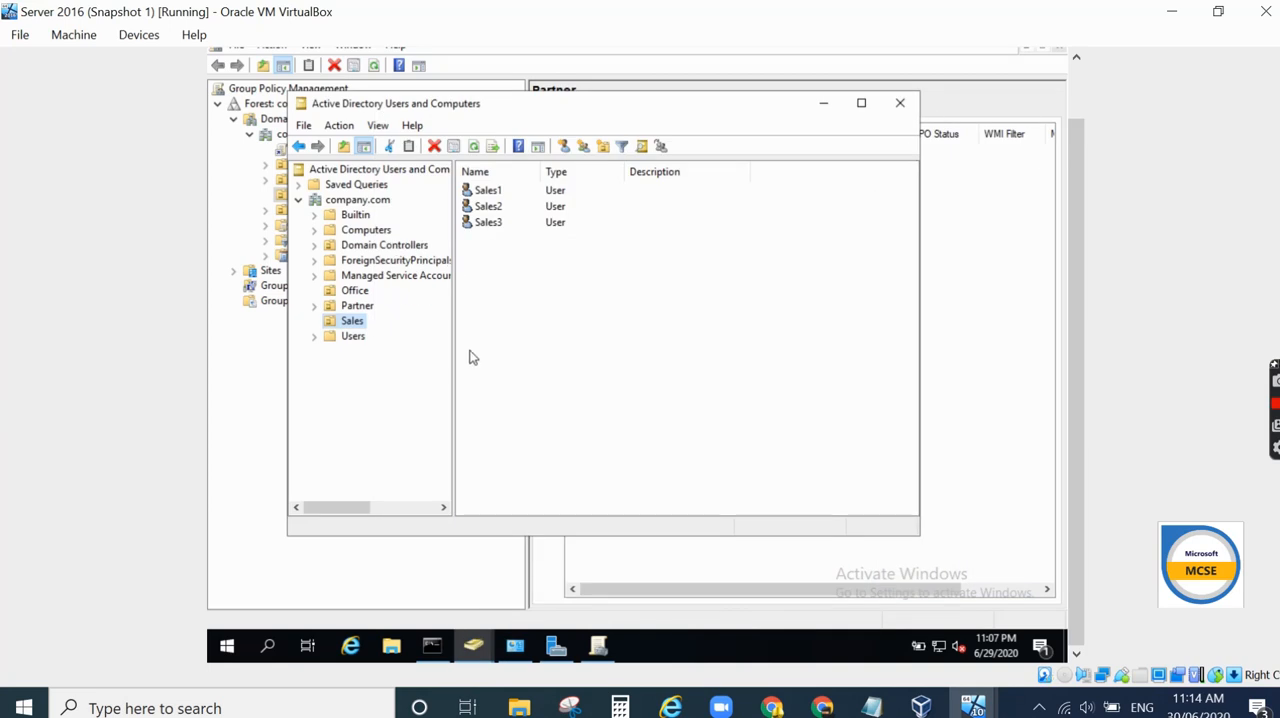
- Create a new GPO named Office Printer Policy in the domain's Group Policy Objects container
{"action": "left_click", "coordinate": [357, 294]}
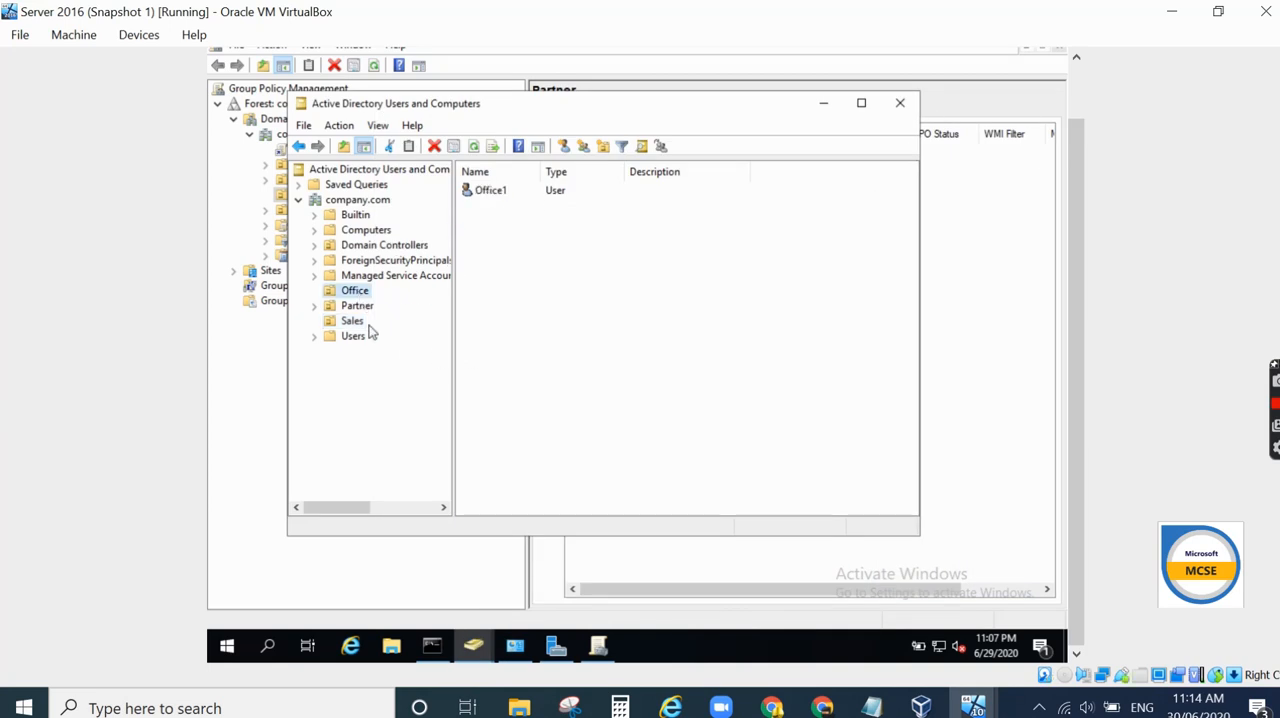
{"action": "left_click", "coordinate": [600, 647]}
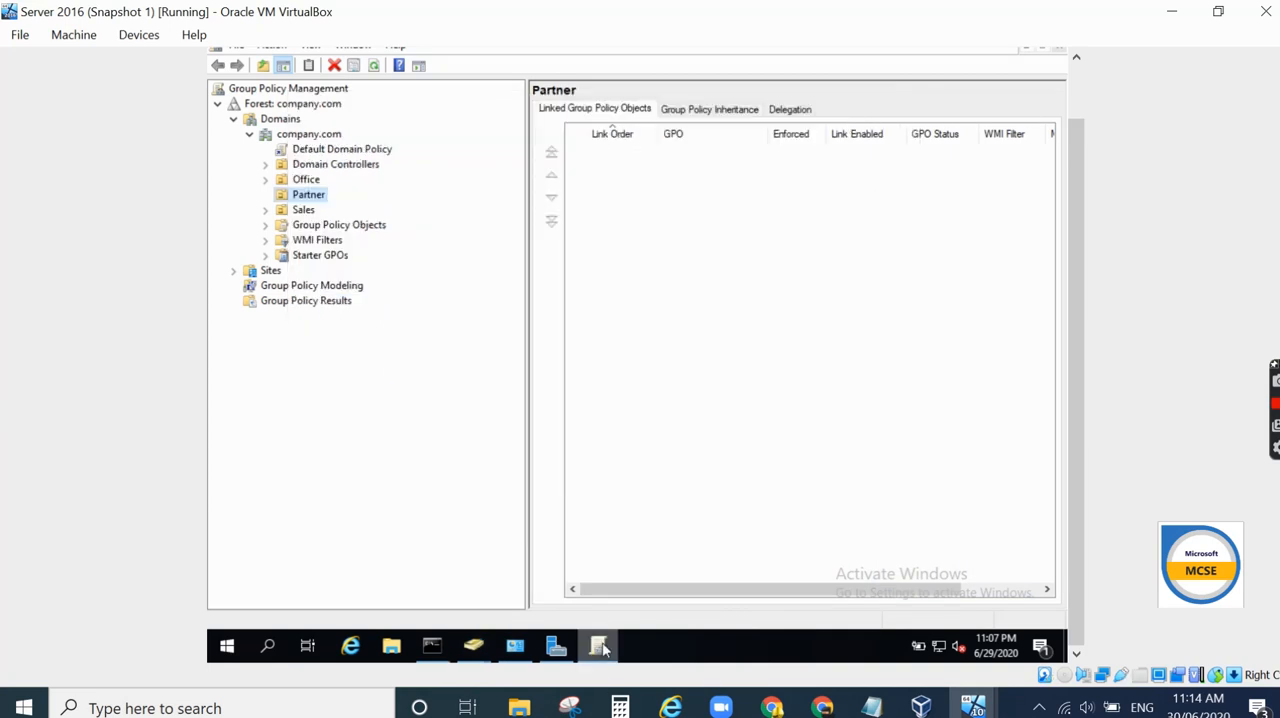
{"action": "left_click", "coordinate": [316, 226]}
{"action": "left_click", "coordinate": [266, 225]}
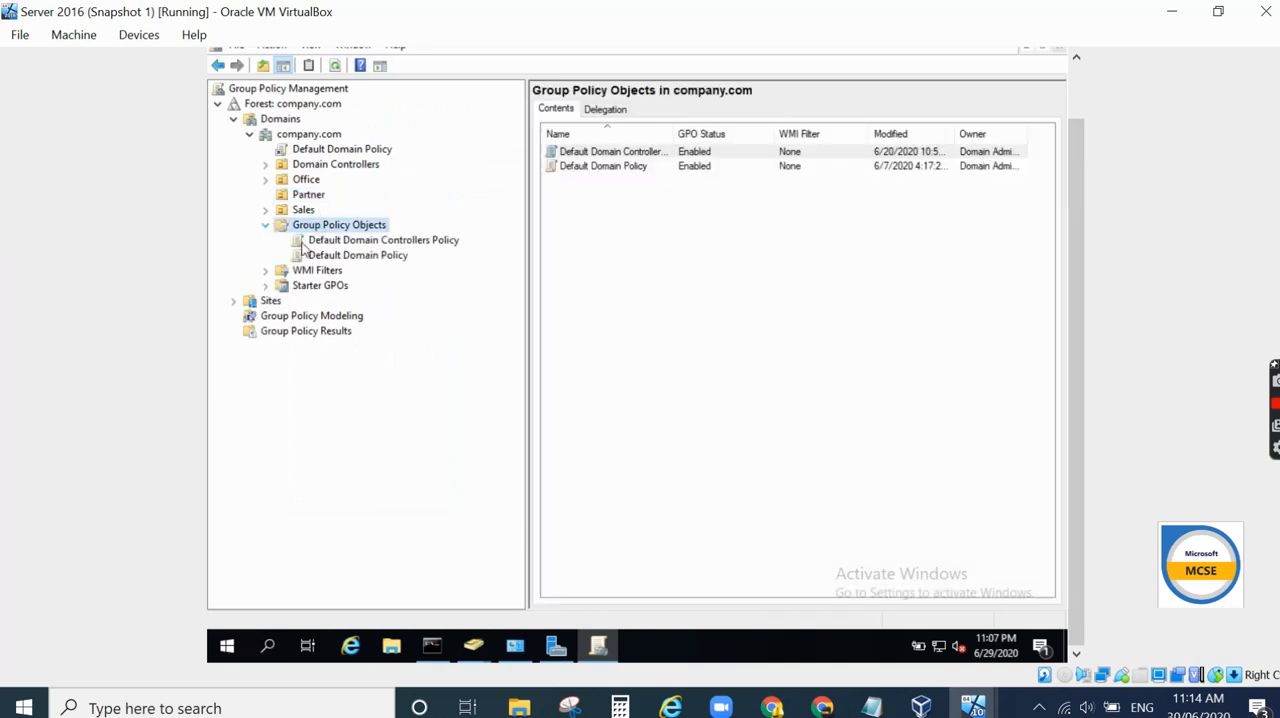
{"action": "right_click", "coordinate": [322, 228]}
{"action": "left_click", "coordinate": [358, 238]}
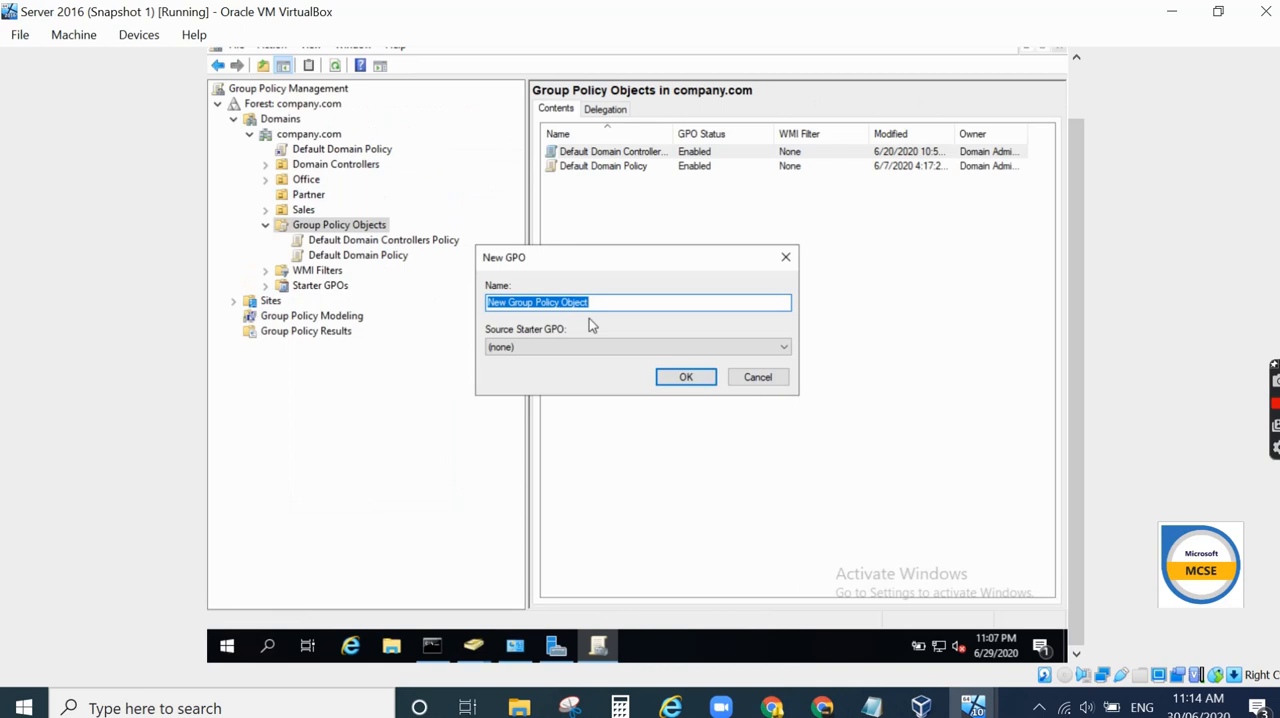
{"action": "type", "text": "Office Printer Policy"}
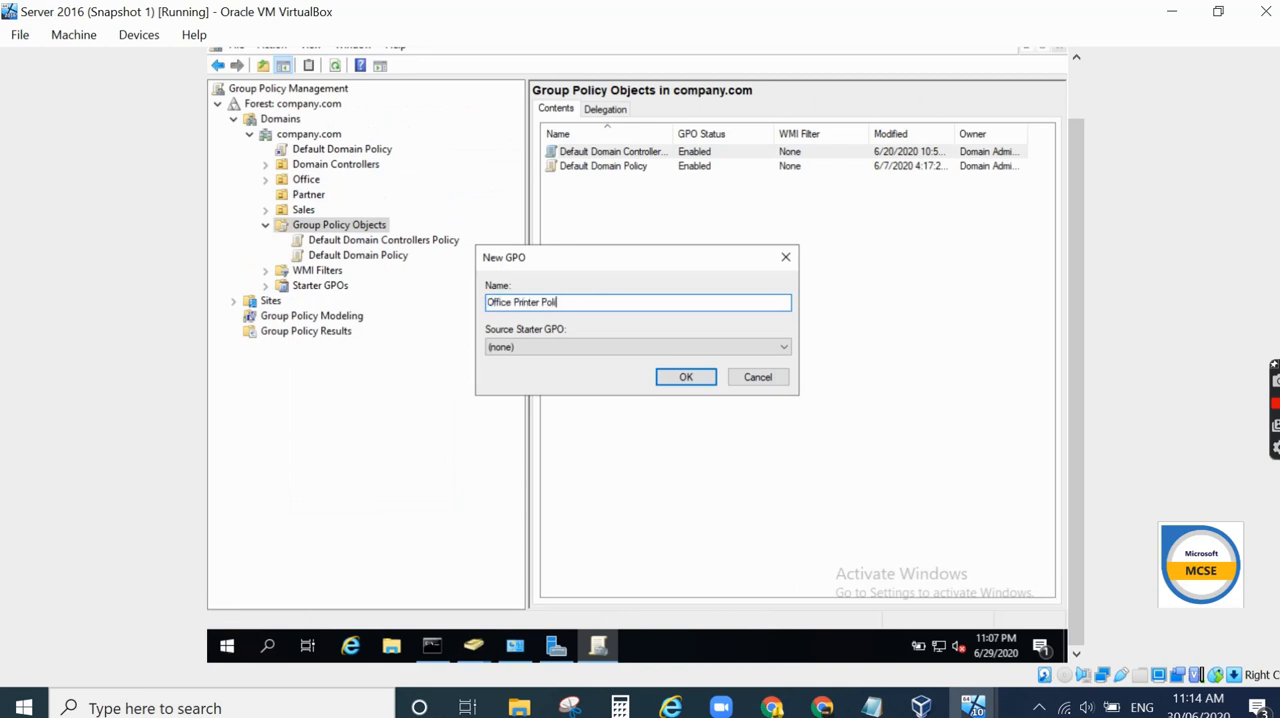
{"action": "left_click", "coordinate": [665, 382]}
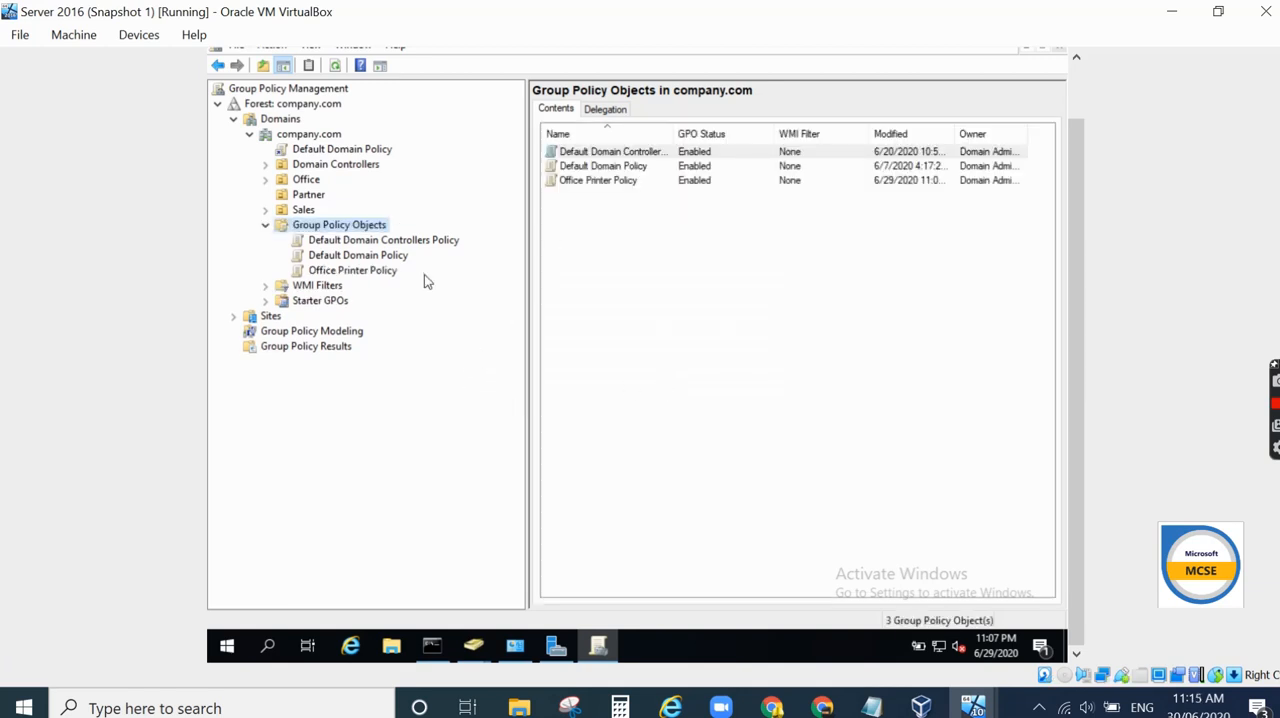
- Open the Office Printer Policy in the Group Policy editor and go to Deployed Printers under User Configuration's Windows Settings
{"action": "left_click", "coordinate": [356, 274]}
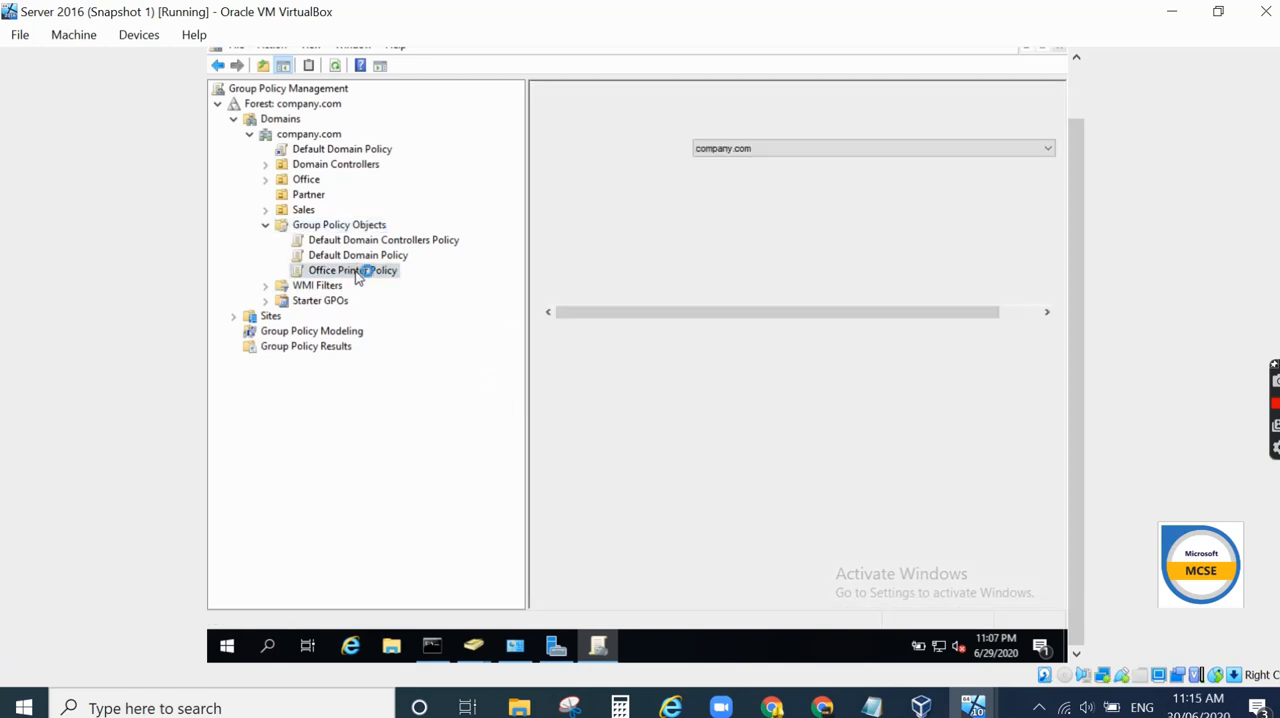
{"action": "right_click", "coordinate": [357, 273]}
{"action": "left_click", "coordinate": [388, 284]}
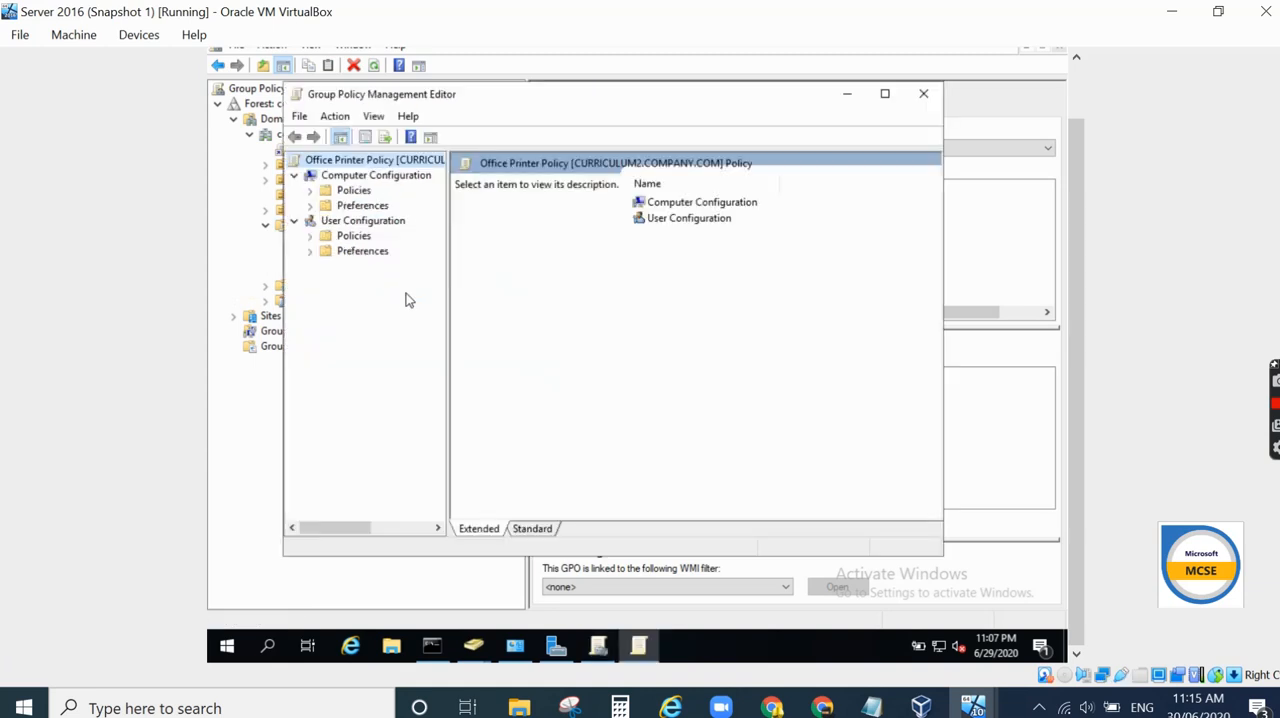
{"action": "left_click", "coordinate": [310, 237]}
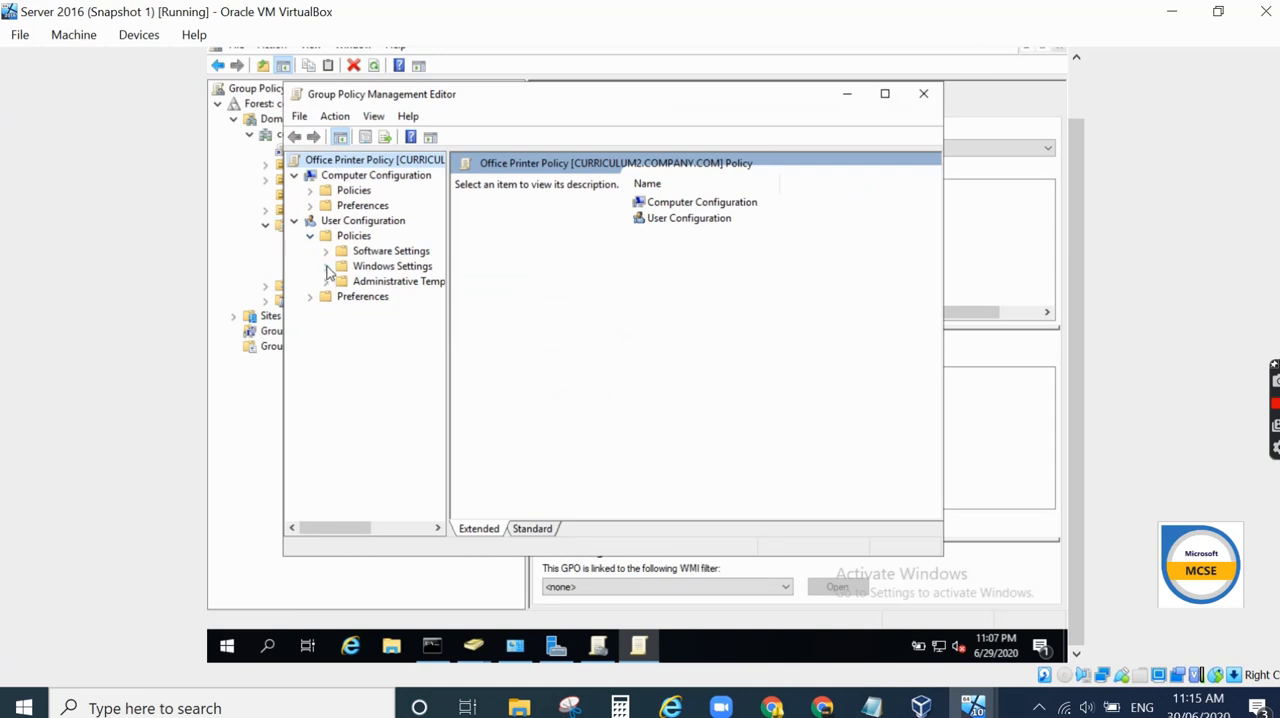
{"action": "left_click", "coordinate": [325, 267]}
{"action": "left_click", "coordinate": [380, 342]}
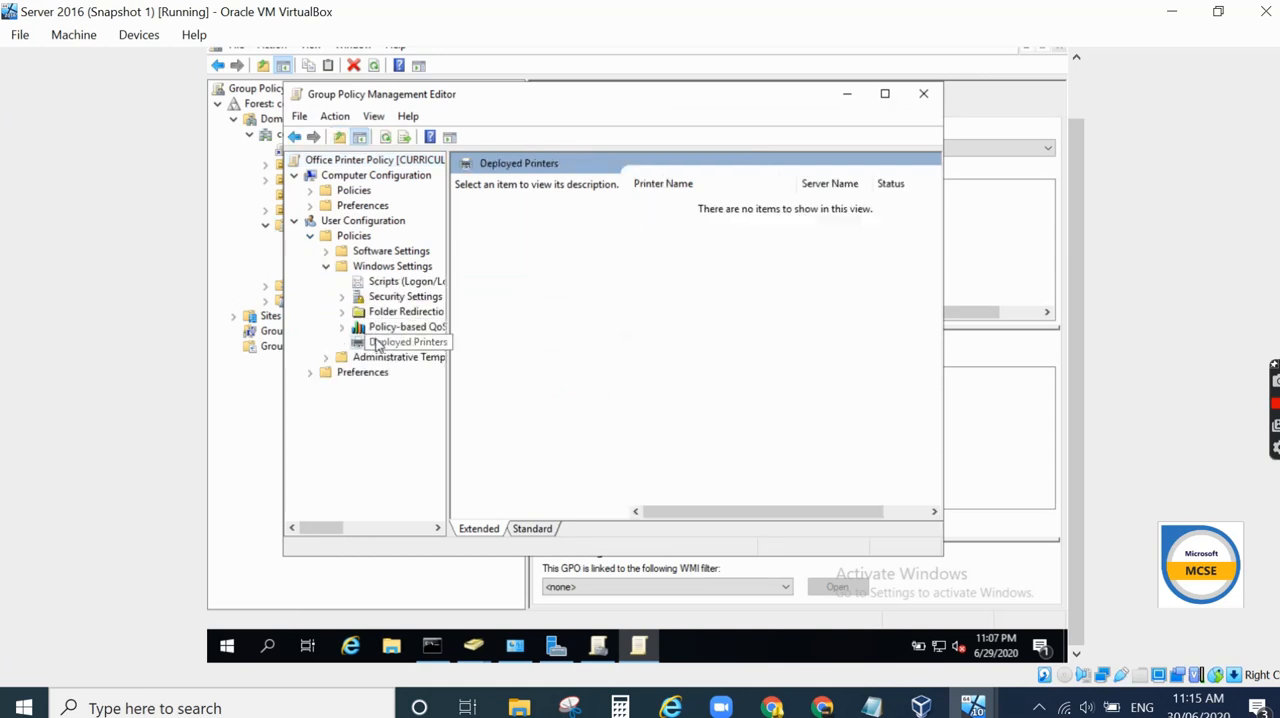
- Deploy the shared printer \\curriculum2\hp printer through this policy and close the editor
{"action": "right_click", "coordinate": [378, 344]}
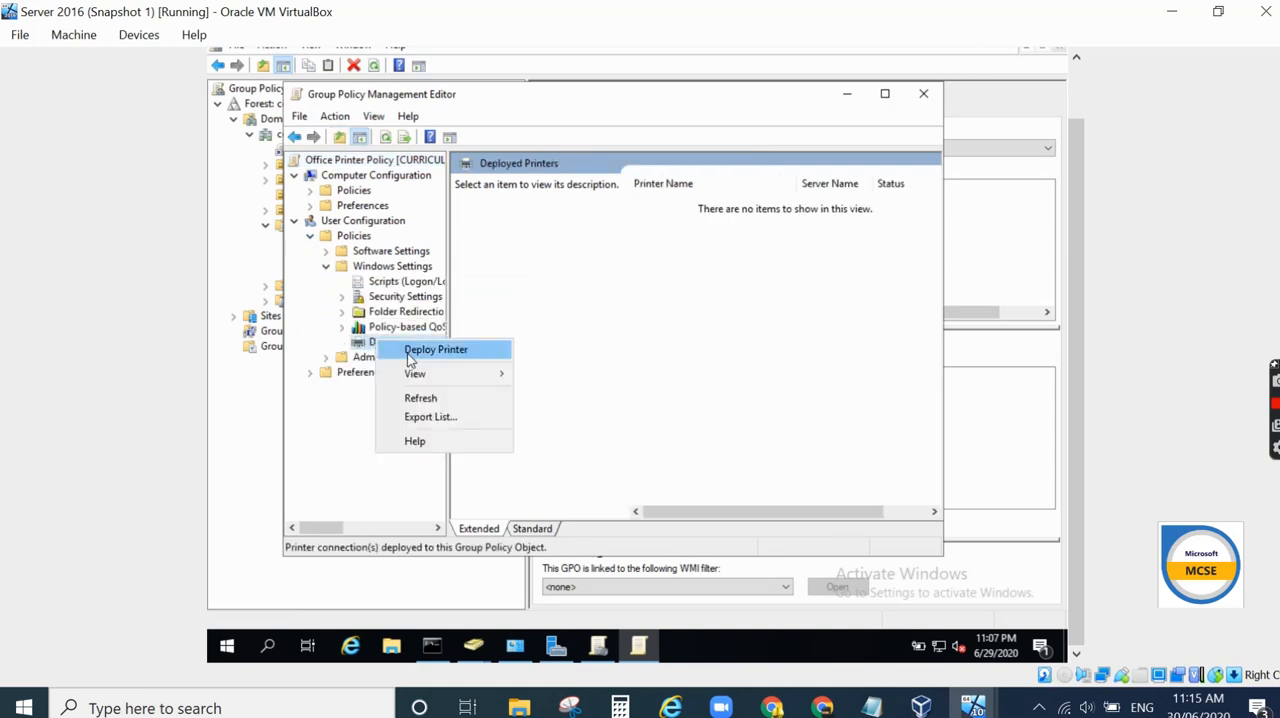
{"action": "left_click", "coordinate": [409, 358]}
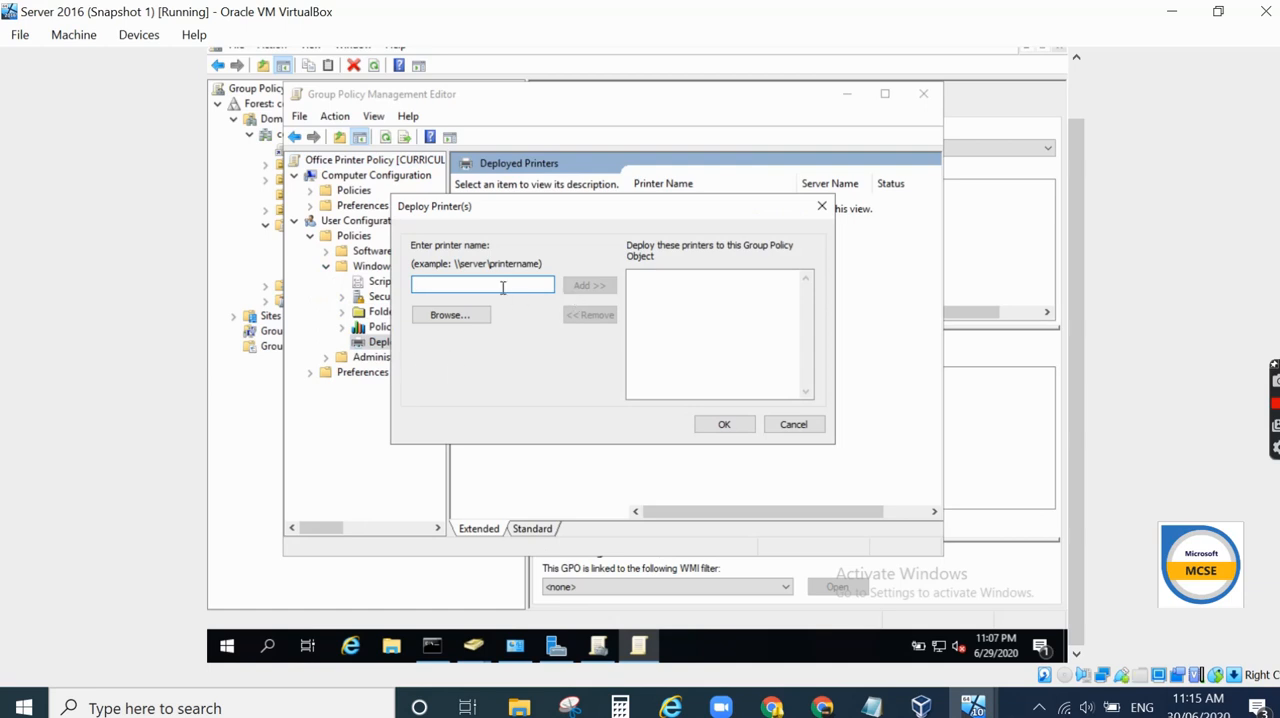
{"action": "type", "text": "\\\\curriculum2\\hp printer"}
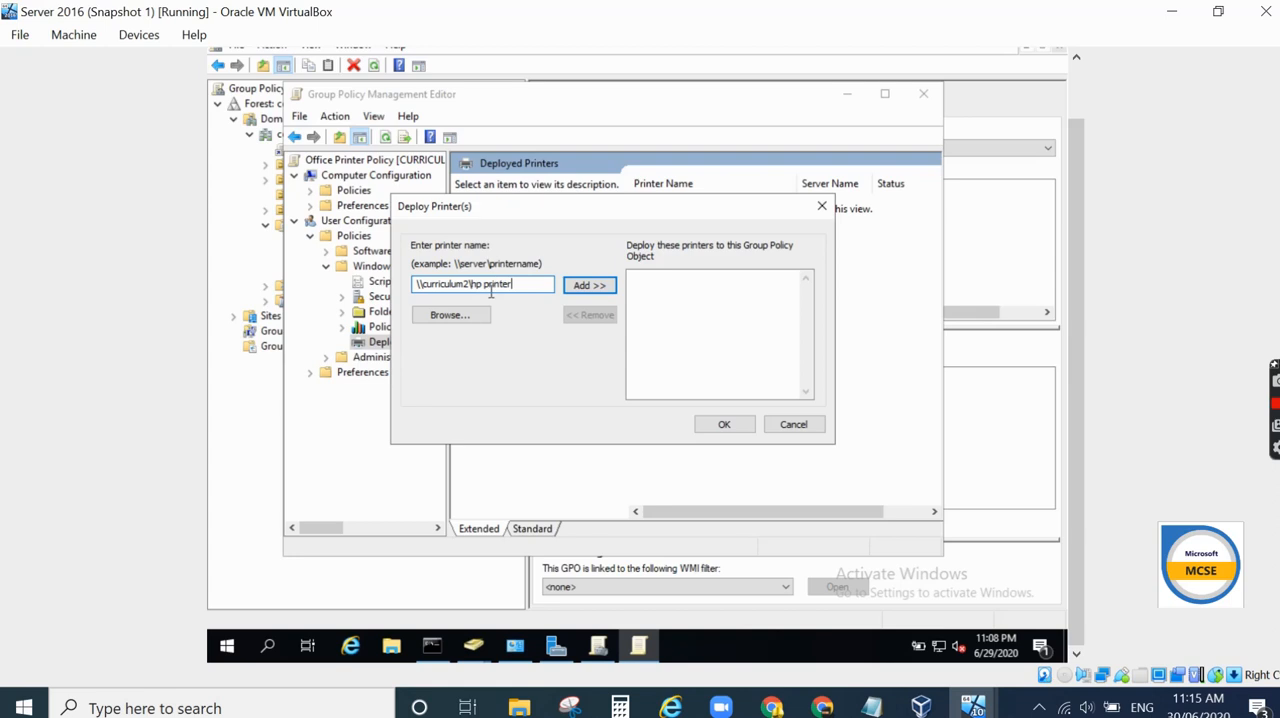
{"action": "left_click", "coordinate": [586, 285]}
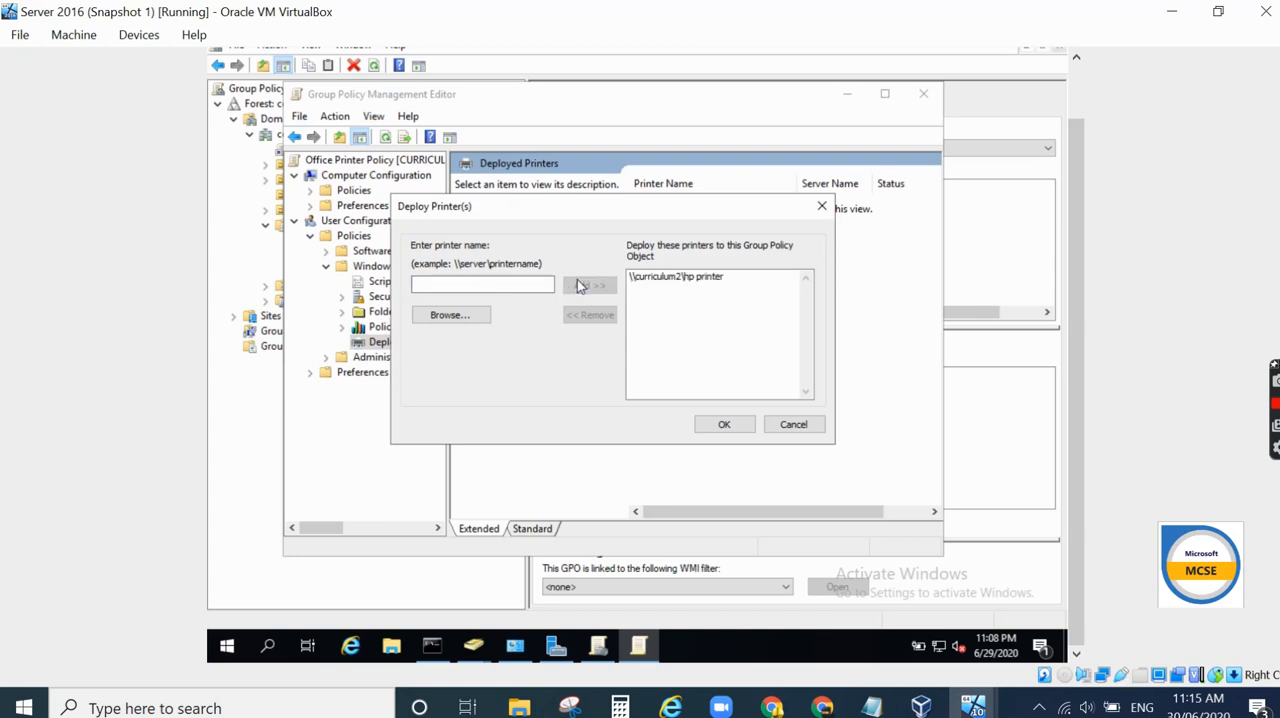
{"action": "left_click", "coordinate": [722, 425]}
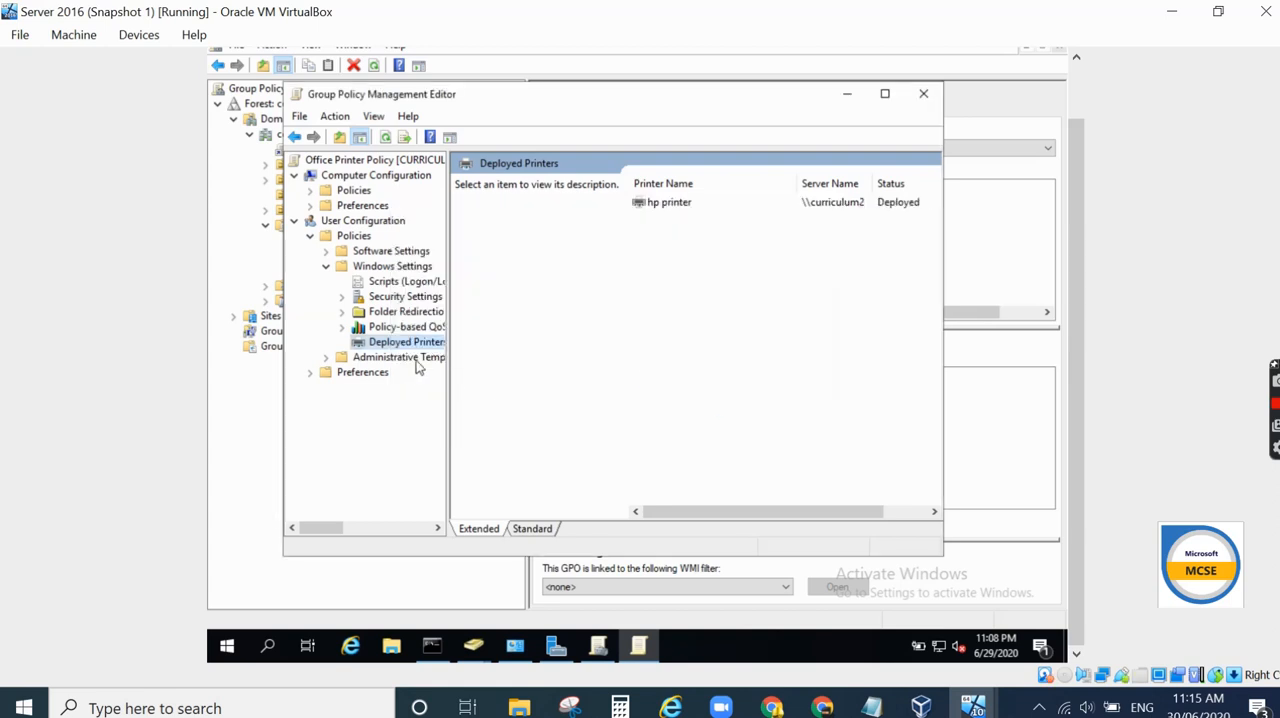
{"action": "left_click", "coordinate": [924, 95]}
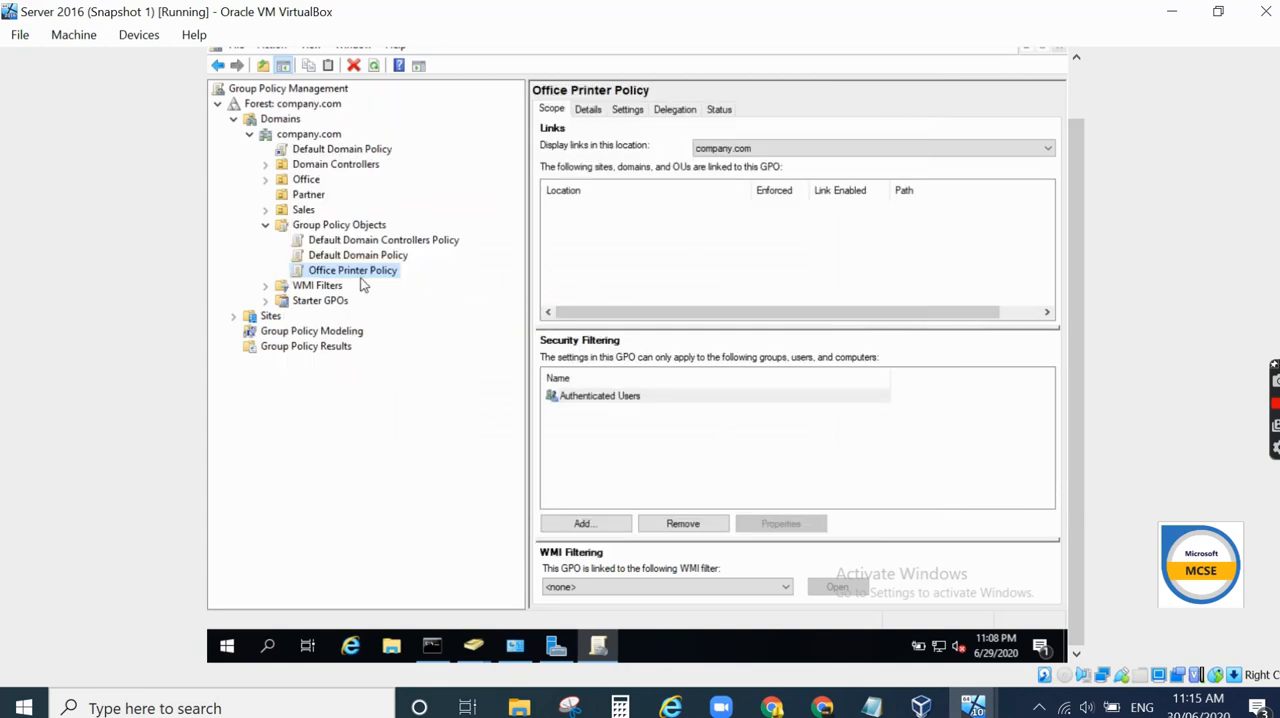
- Link the existing Office Printer Policy GPO to the Office OU and close Group Policy Management
{"action": "right_click", "coordinate": [306, 184]}
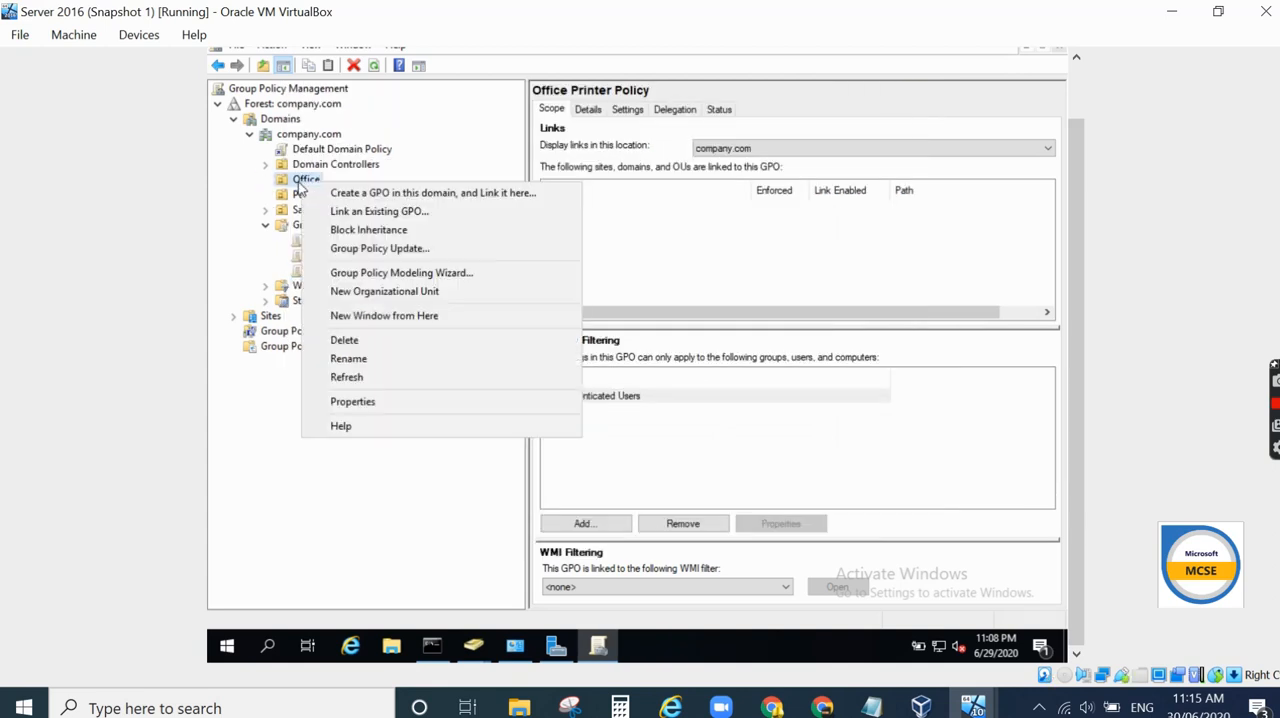
{"action": "left_click", "coordinate": [342, 213]}
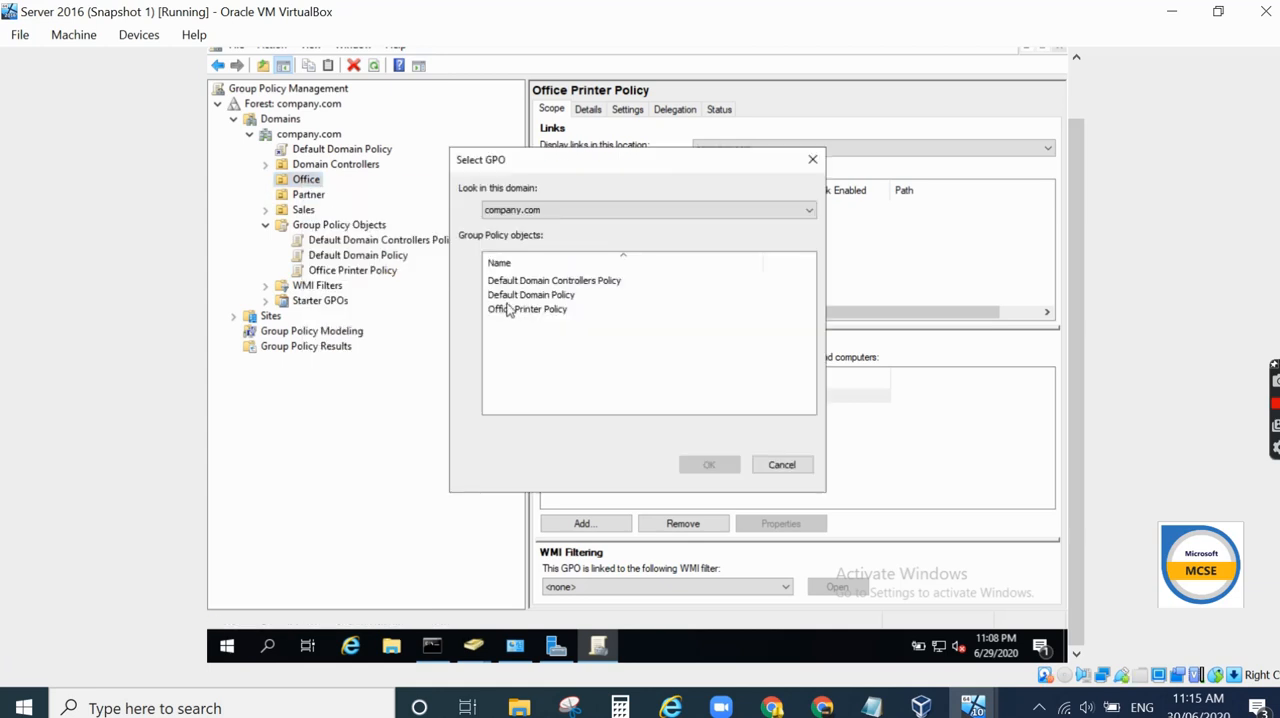
{"action": "left_click", "coordinate": [508, 312]}
{"action": "left_click", "coordinate": [712, 465]}
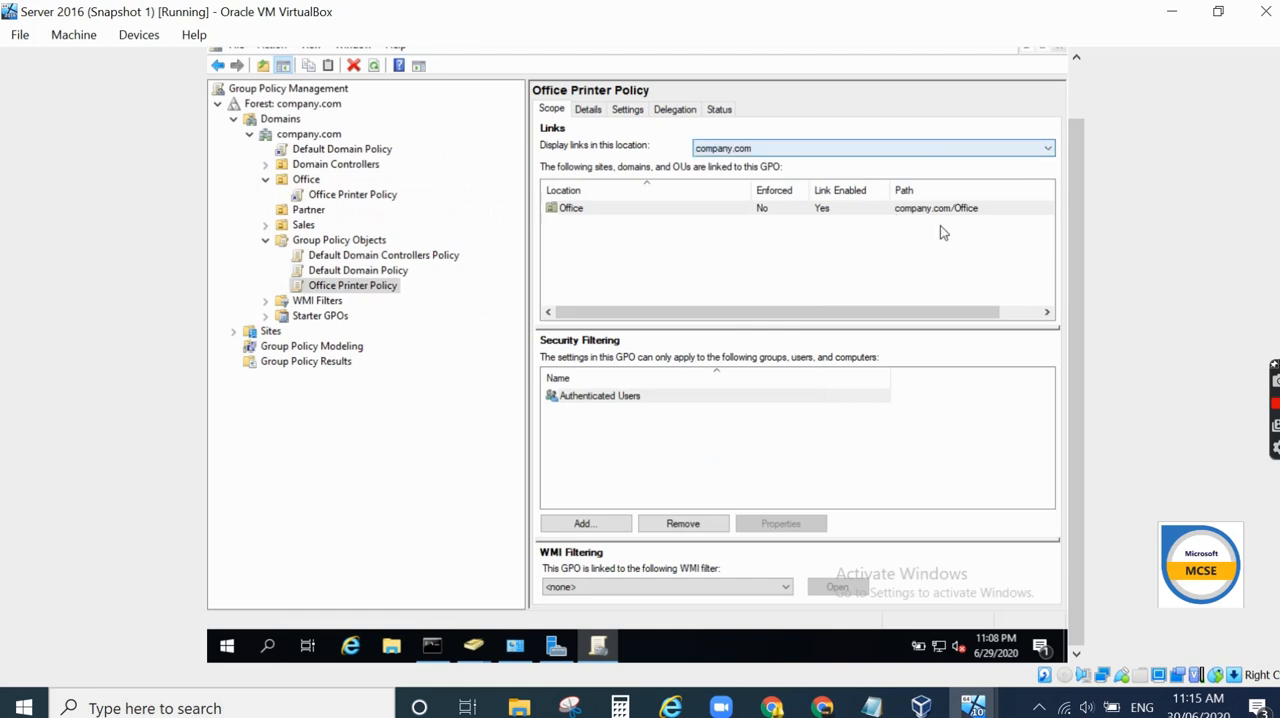
{"action": "scroll", "coordinate": [1075, 266], "scroll_direction": "up", "scroll_amount": 2}
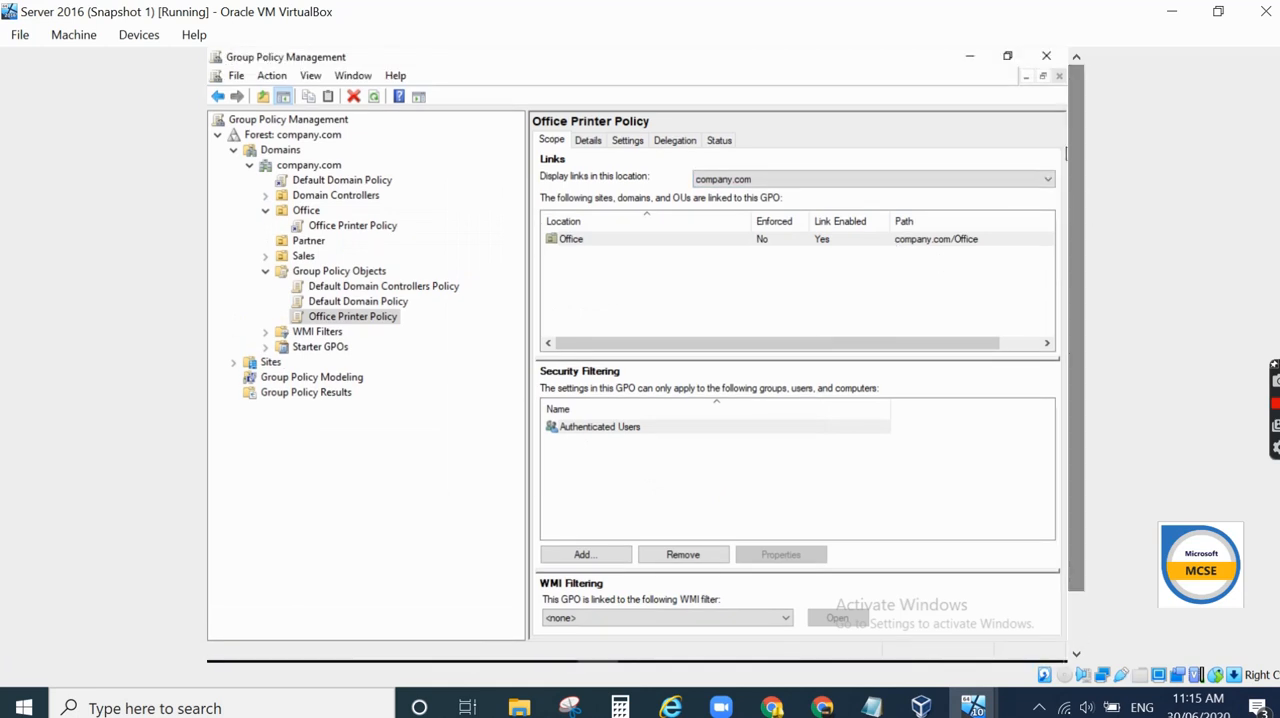
{"action": "left_click", "coordinate": [1050, 58]}
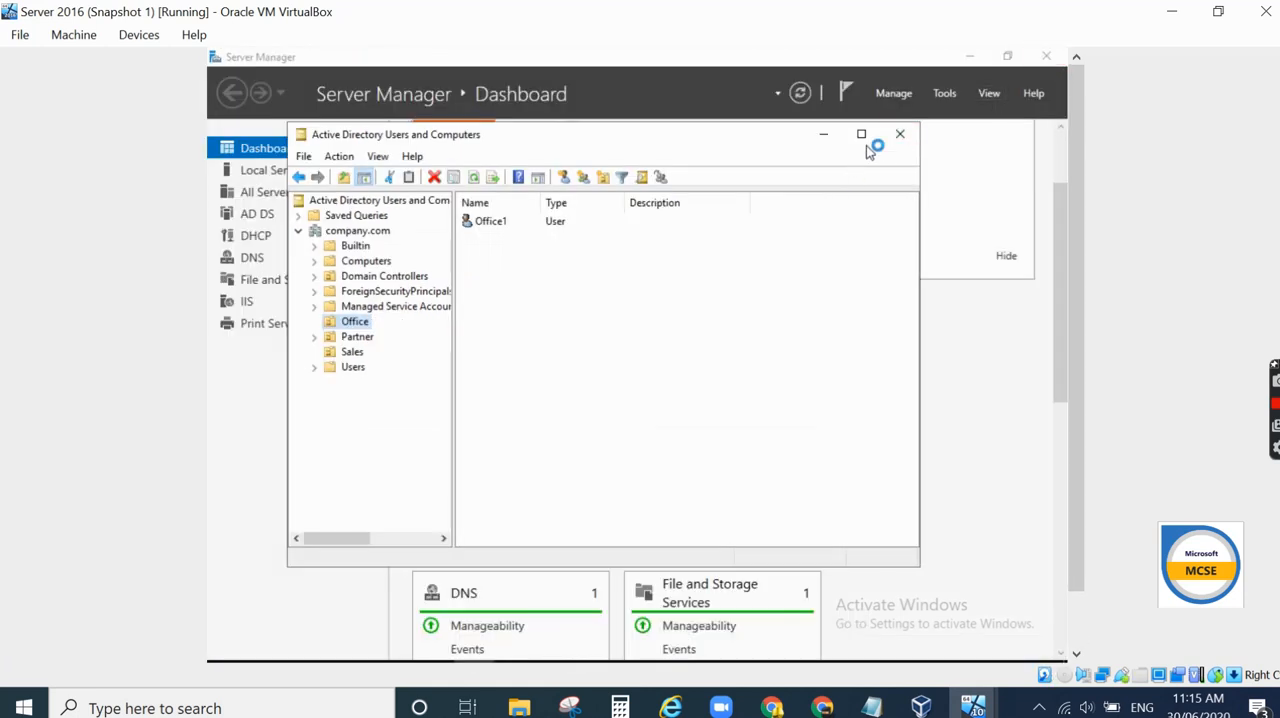
- Switch to the Windows 10 virtual machine and sign in as Office1 with the account password
{"action": "left_click", "coordinate": [925, 708]}
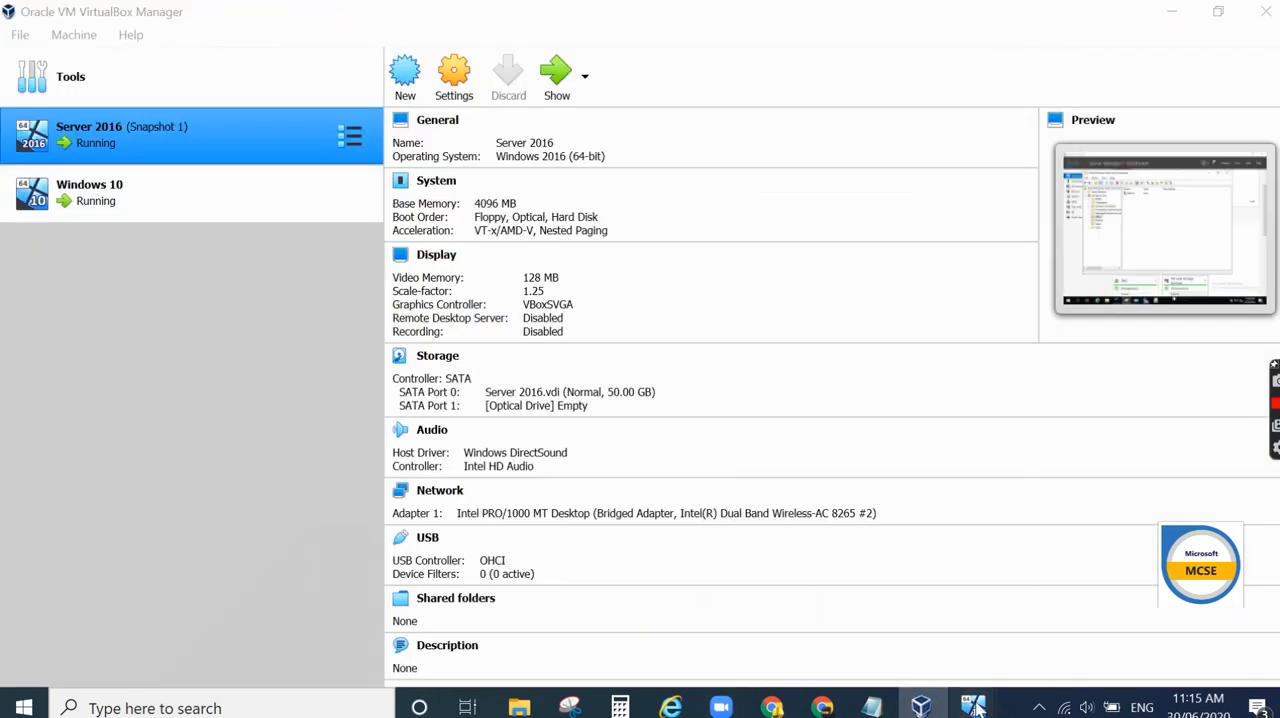
{"action": "mouse_move", "coordinate": [972, 706]}
{"action": "left_click", "coordinate": [897, 658]}
{"action": "left_click", "coordinate": [661, 504]}
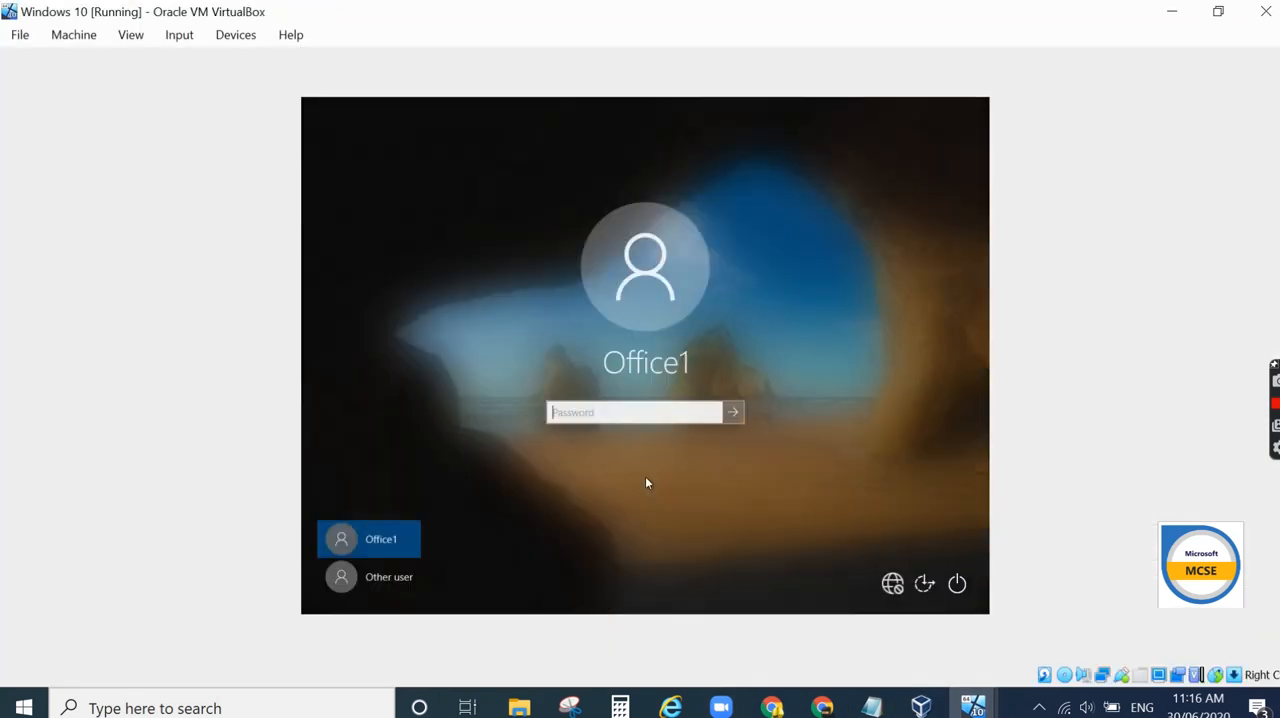
{"action": "type", "text": "••••••"}
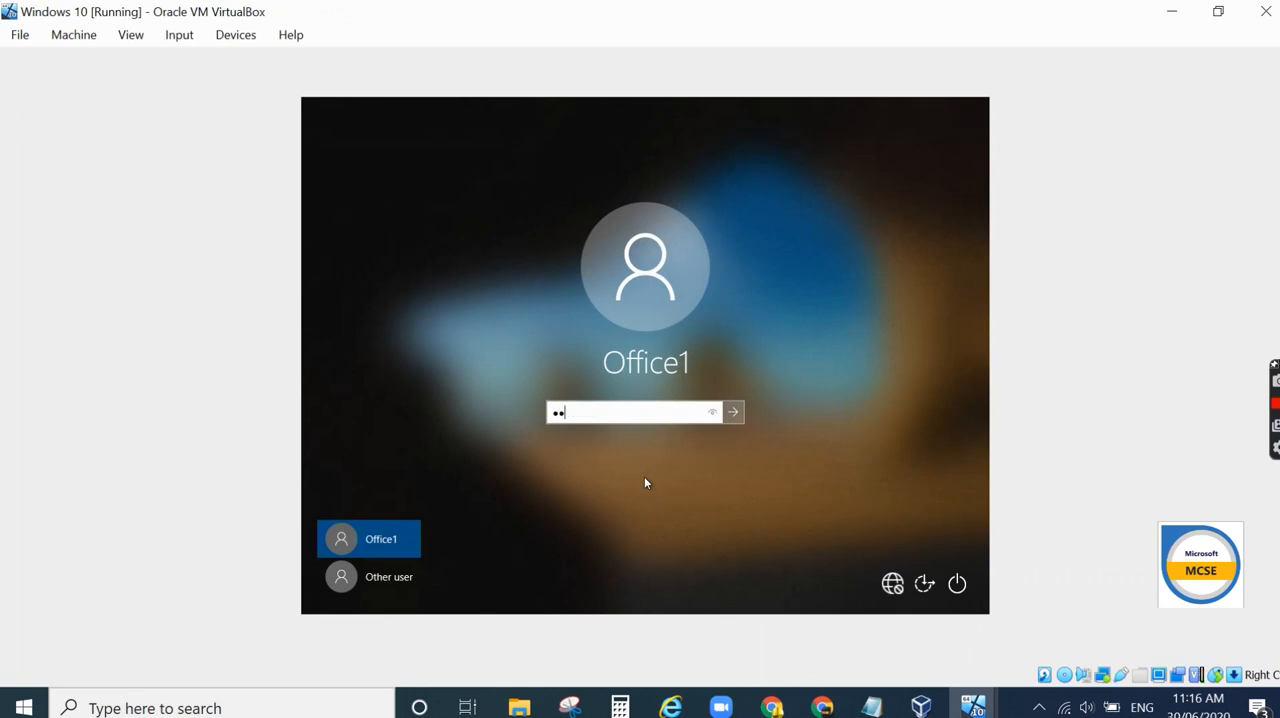
{"action": "type", "text": "••••"}
{"action": "key", "text": "Return"}
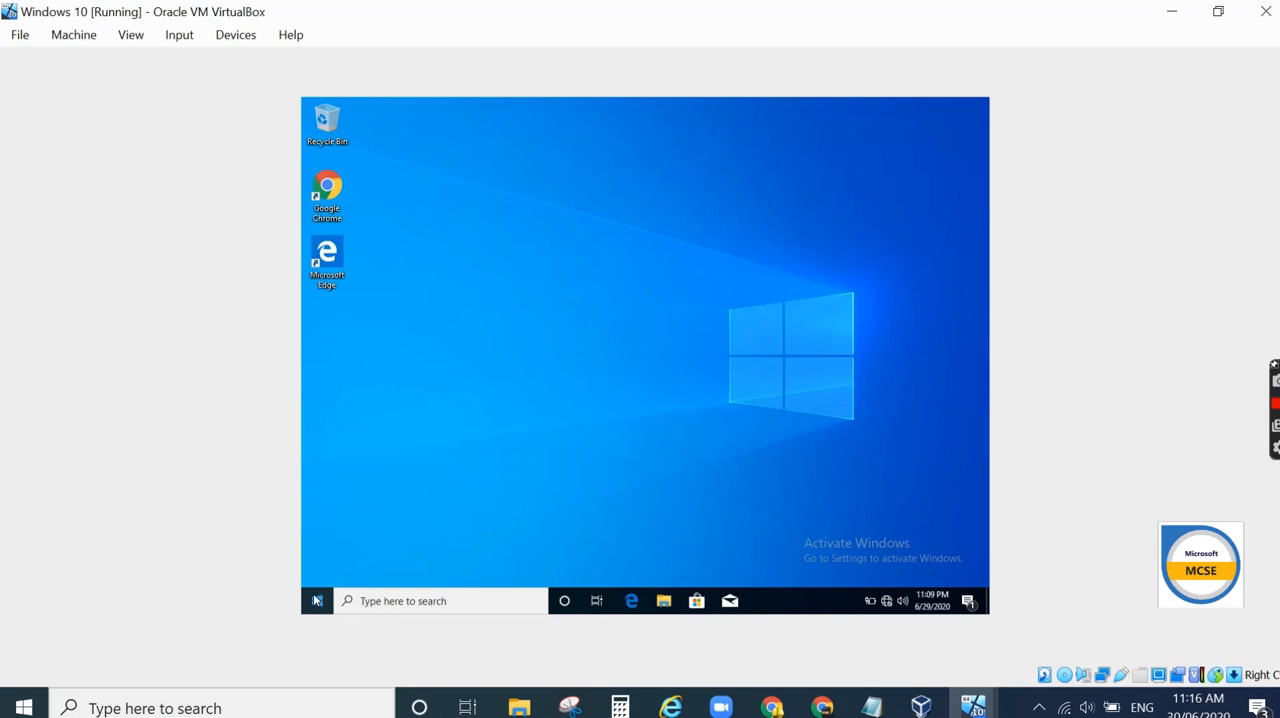
- Run control printers on the client and review the listed printers in Devices and Printers, then close it
{"action": "right_click", "coordinate": [315, 600]}
{"action": "left_click", "coordinate": [336, 524]}
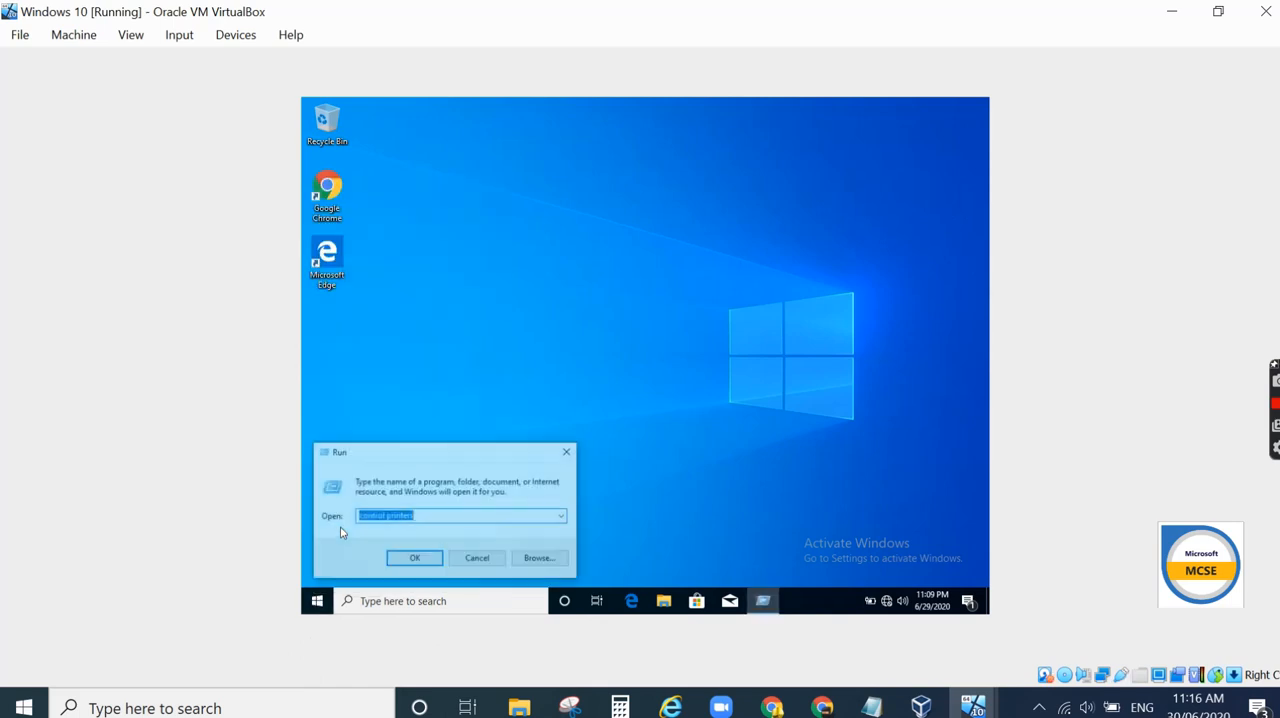
{"action": "left_click", "coordinate": [415, 558]}
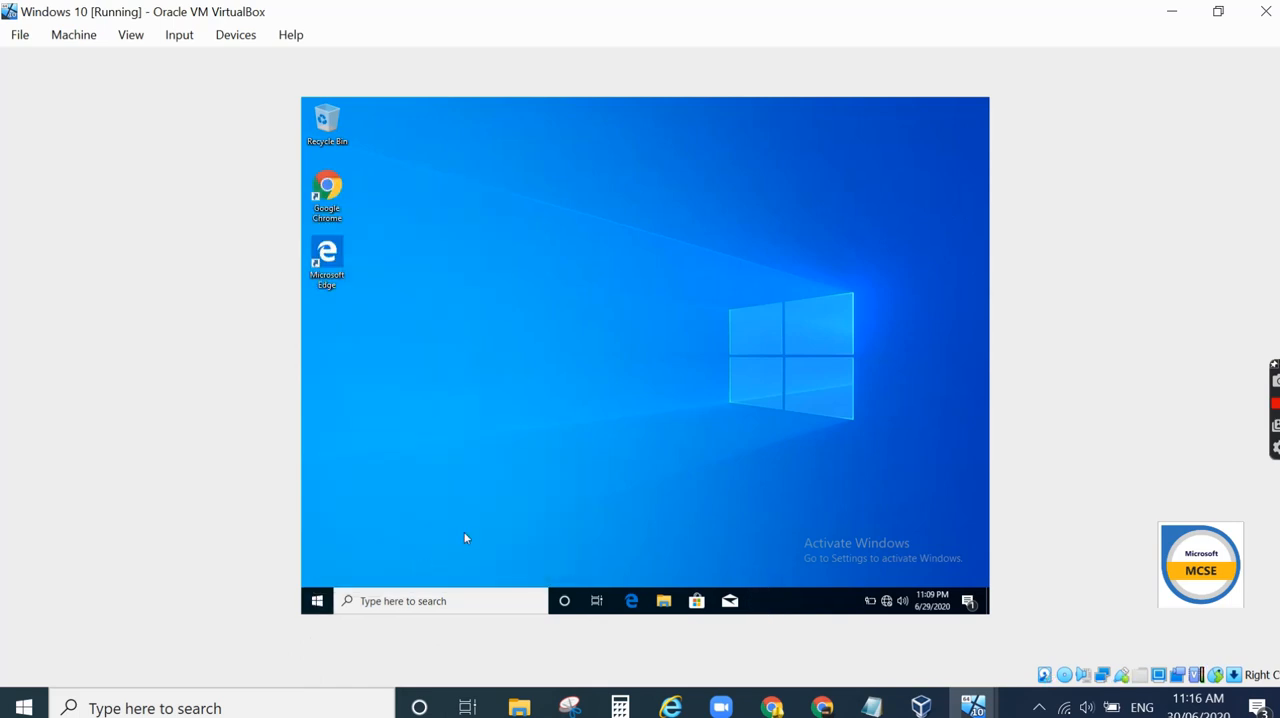
{"action": "scroll", "coordinate": [600, 446], "scroll_direction": "down", "scroll_amount": 2}
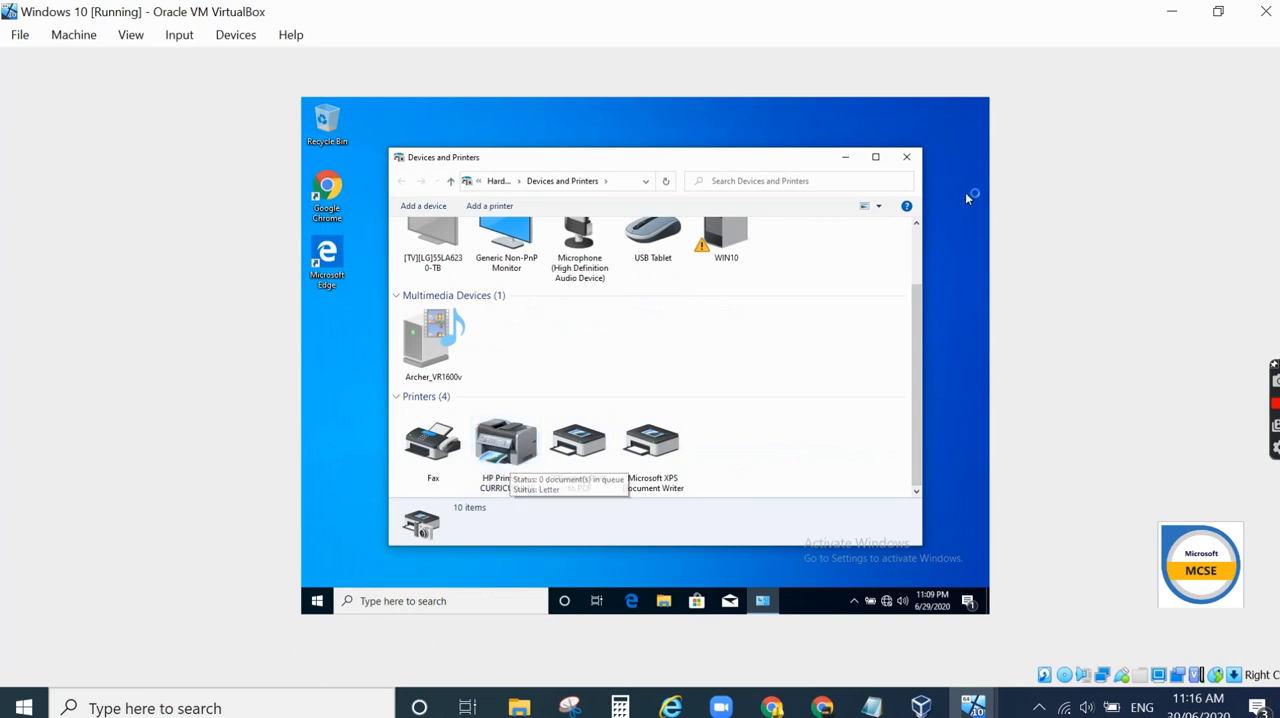
{"action": "left_click", "coordinate": [906, 157]}
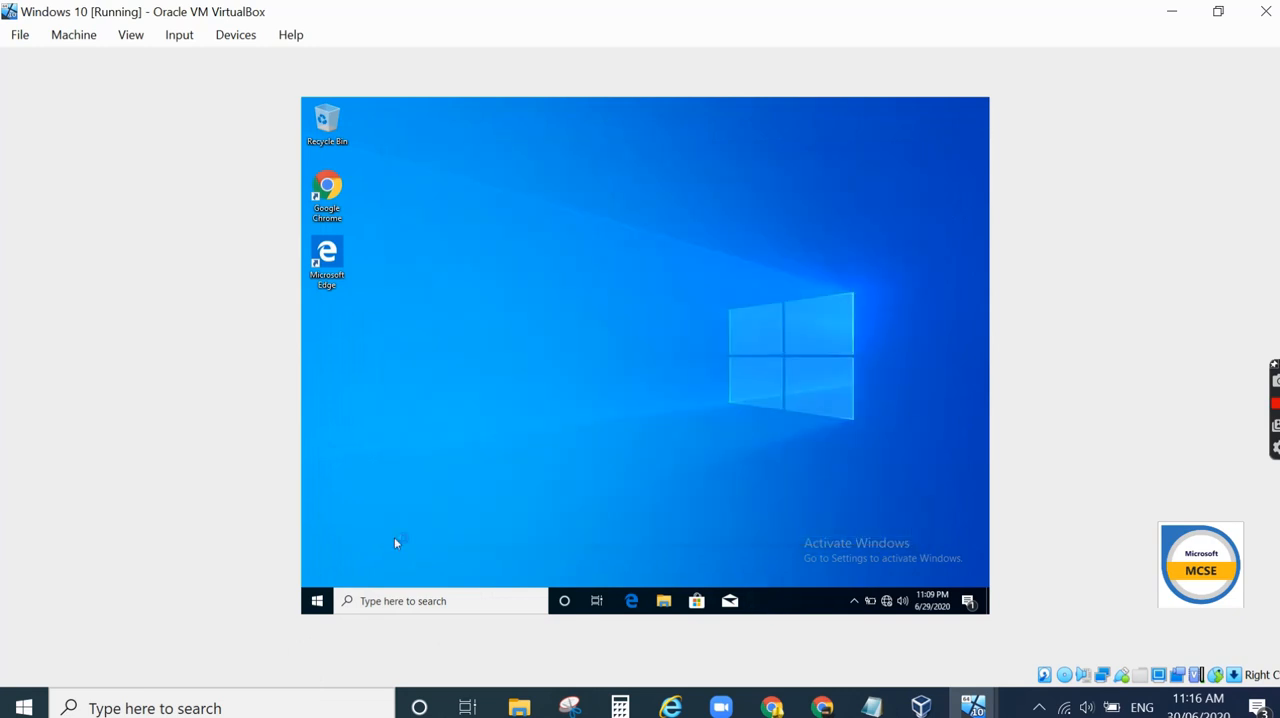
- Sign out of the Windows 10 user session
{"action": "left_click", "coordinate": [316, 601]}
{"action": "left_click", "coordinate": [334, 442]}
{"action": "left_click", "coordinate": [350, 381]}
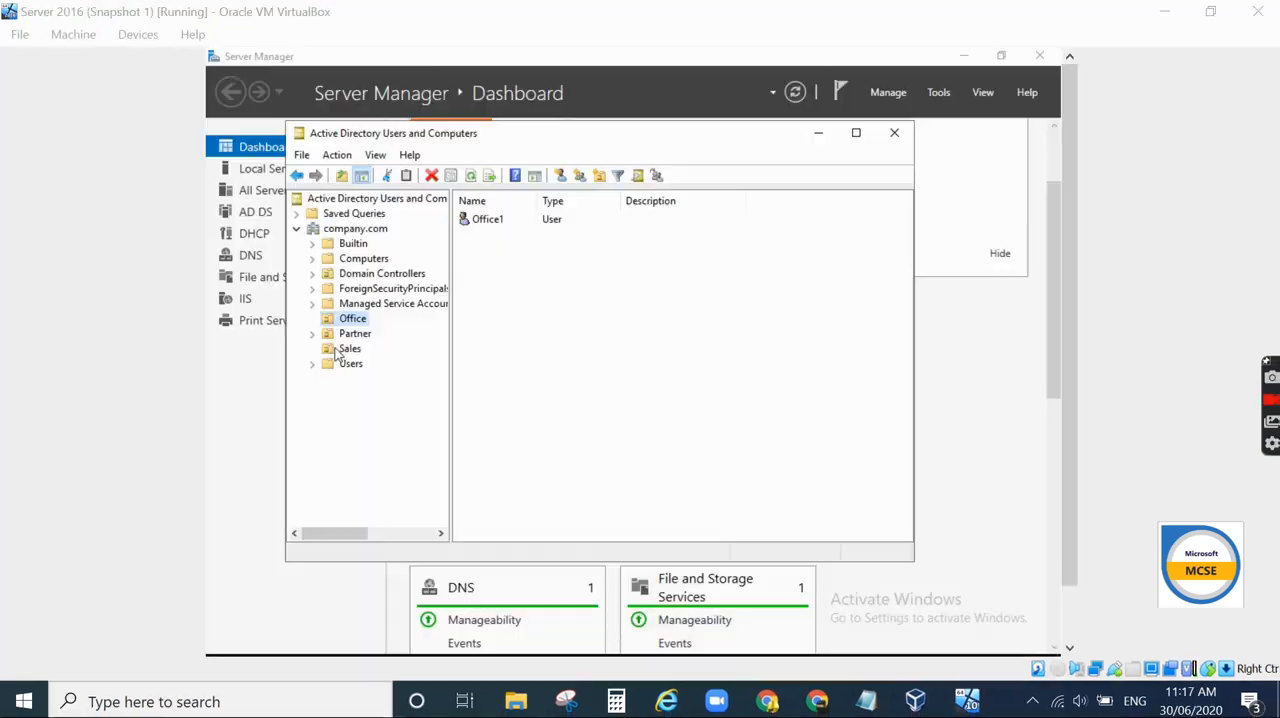
{"action": "left_click", "coordinate": [349, 349]}
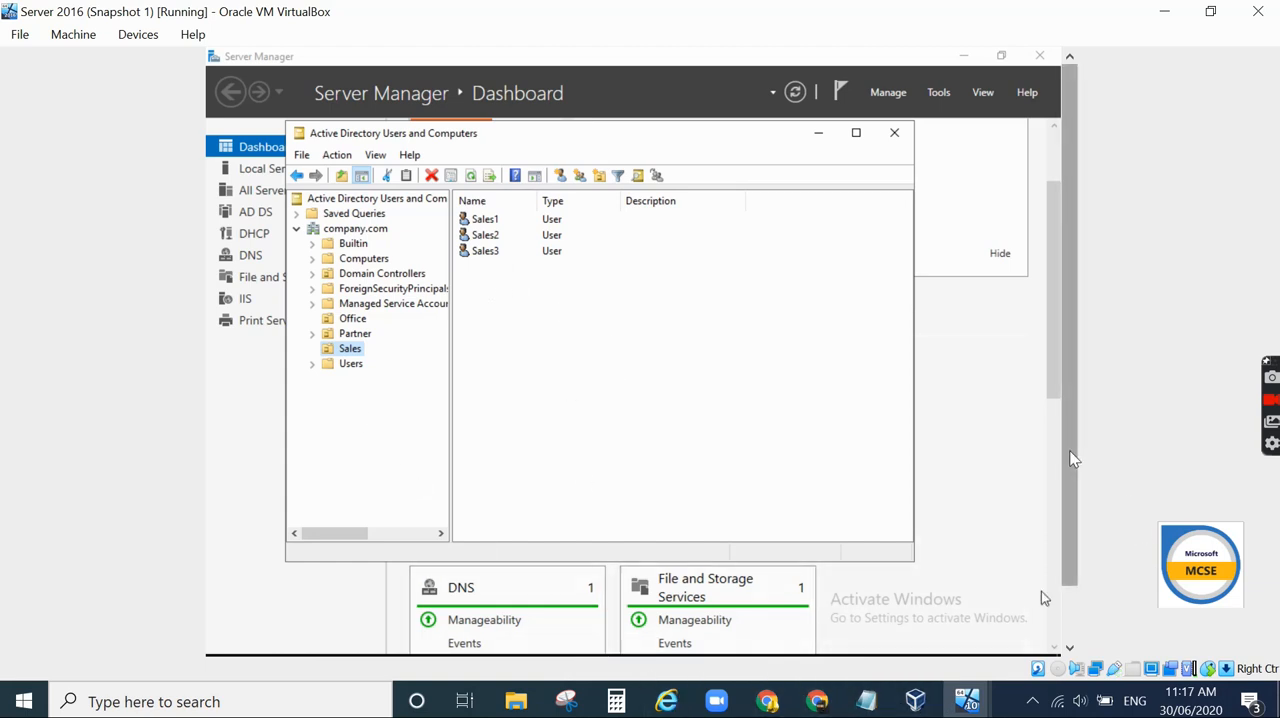
- Back on the server, create a new GPO named Printer Policy for Sales 1 Only in Group Policy Objects
{"action": "left_click_drag", "start_coordinate": [1072, 453], "coordinate": [1058, 558]}
{"action": "left_click", "coordinate": [595, 643]}
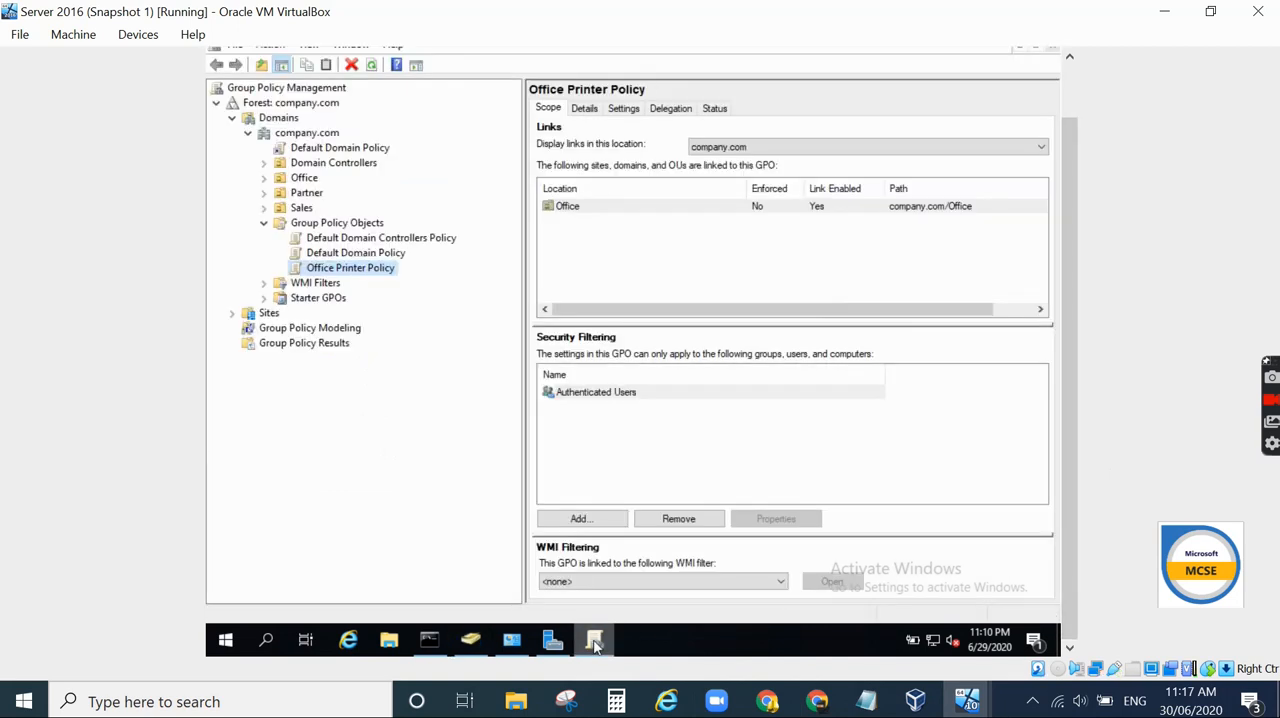
{"action": "left_click", "coordinate": [320, 223]}
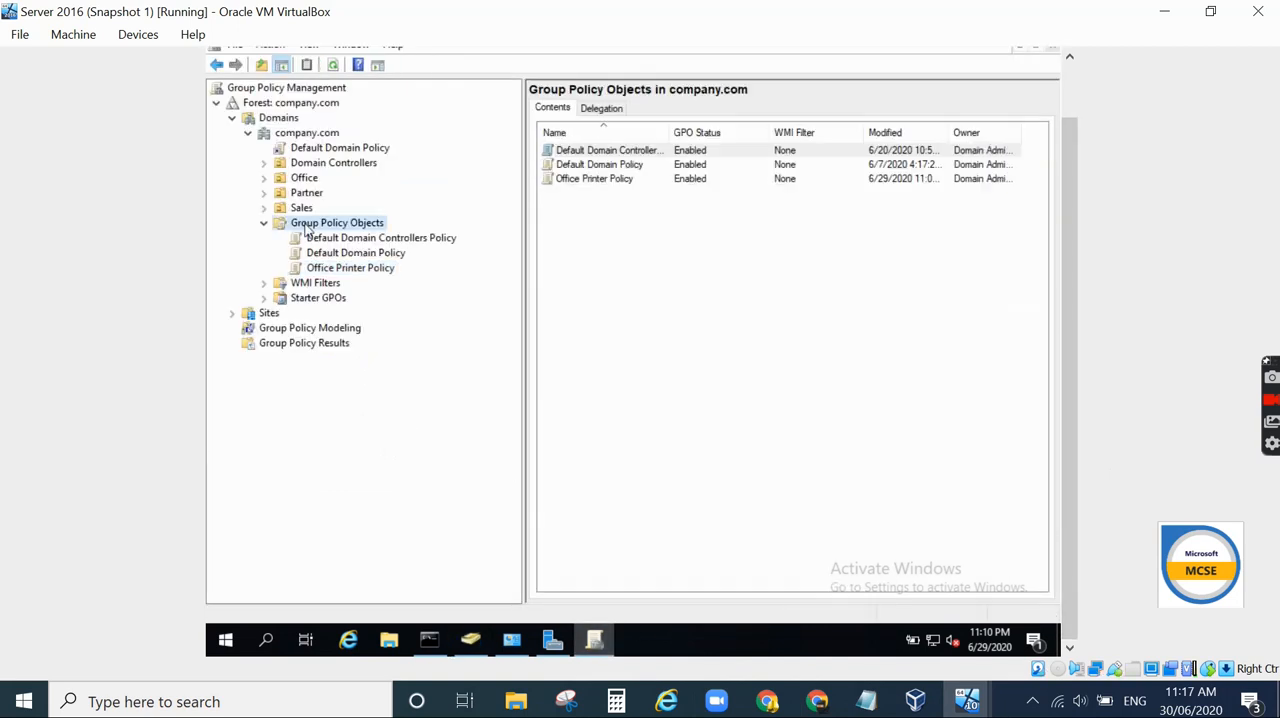
{"action": "right_click", "coordinate": [306, 224]}
{"action": "left_click", "coordinate": [343, 235]}
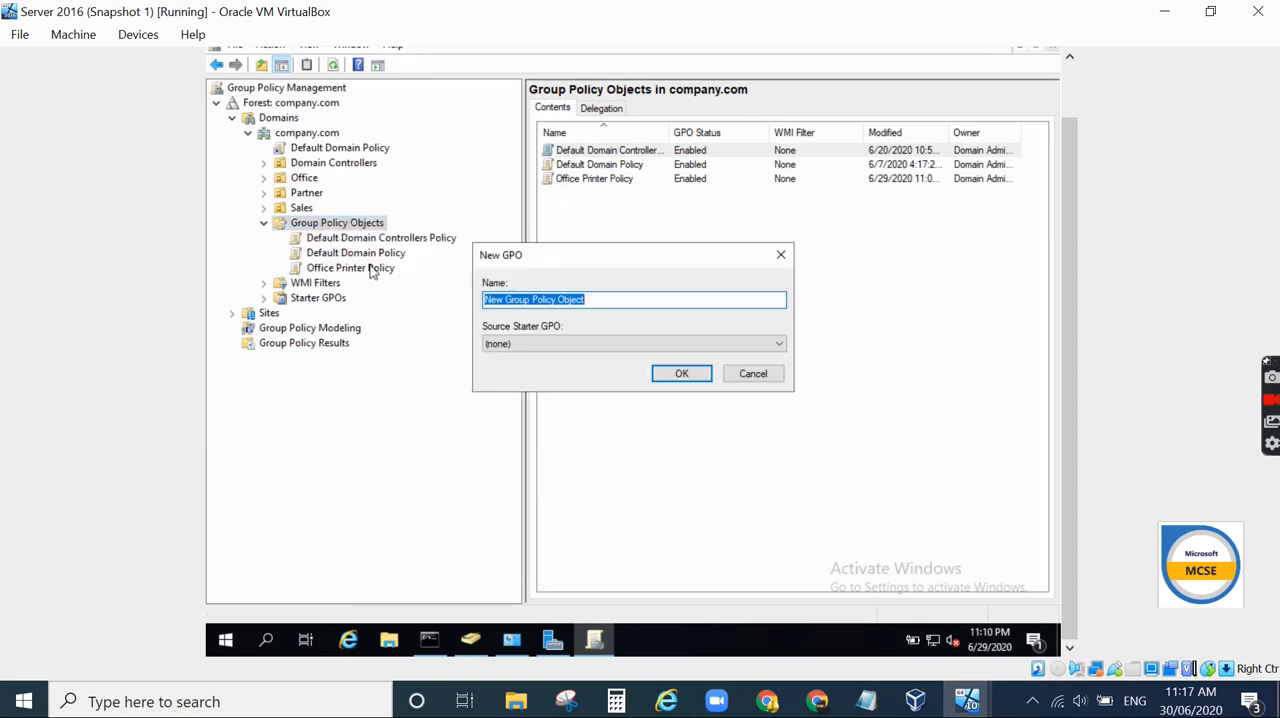
{"action": "type", "text": "Printer Policy for Sales 1 Only"}
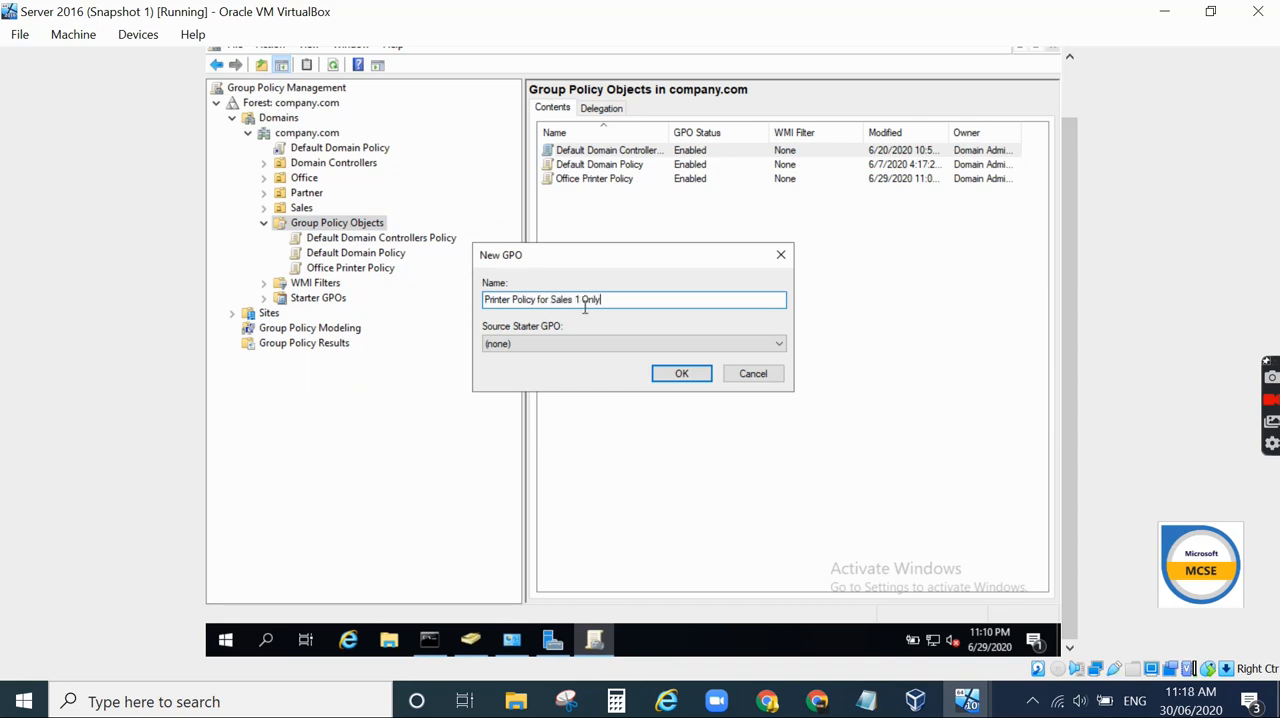
{"action": "left_click", "coordinate": [678, 374]}
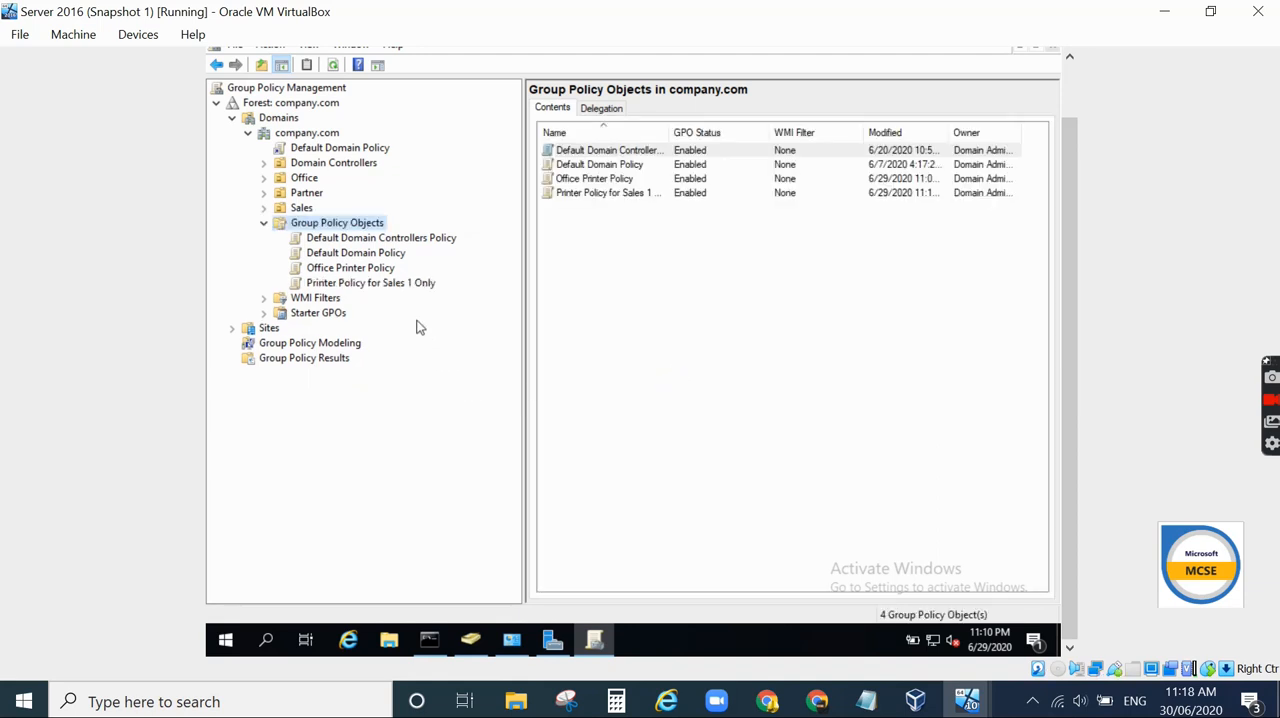
- Open the Printer Policy for Sales 1 Only GPO for editing and go to User Configuration Preferences Control Panel Printers
{"action": "left_click", "coordinate": [404, 289]}
{"action": "right_click", "coordinate": [404, 289]}
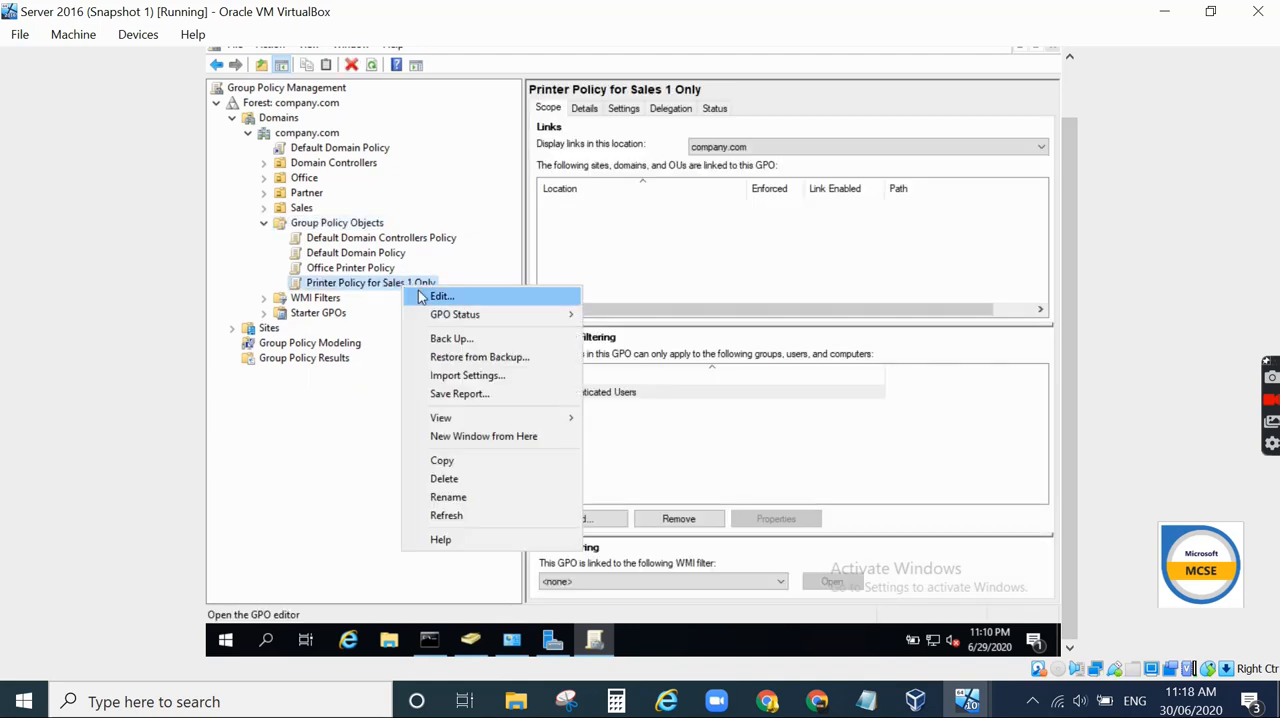
{"action": "left_click", "coordinate": [438, 297]}
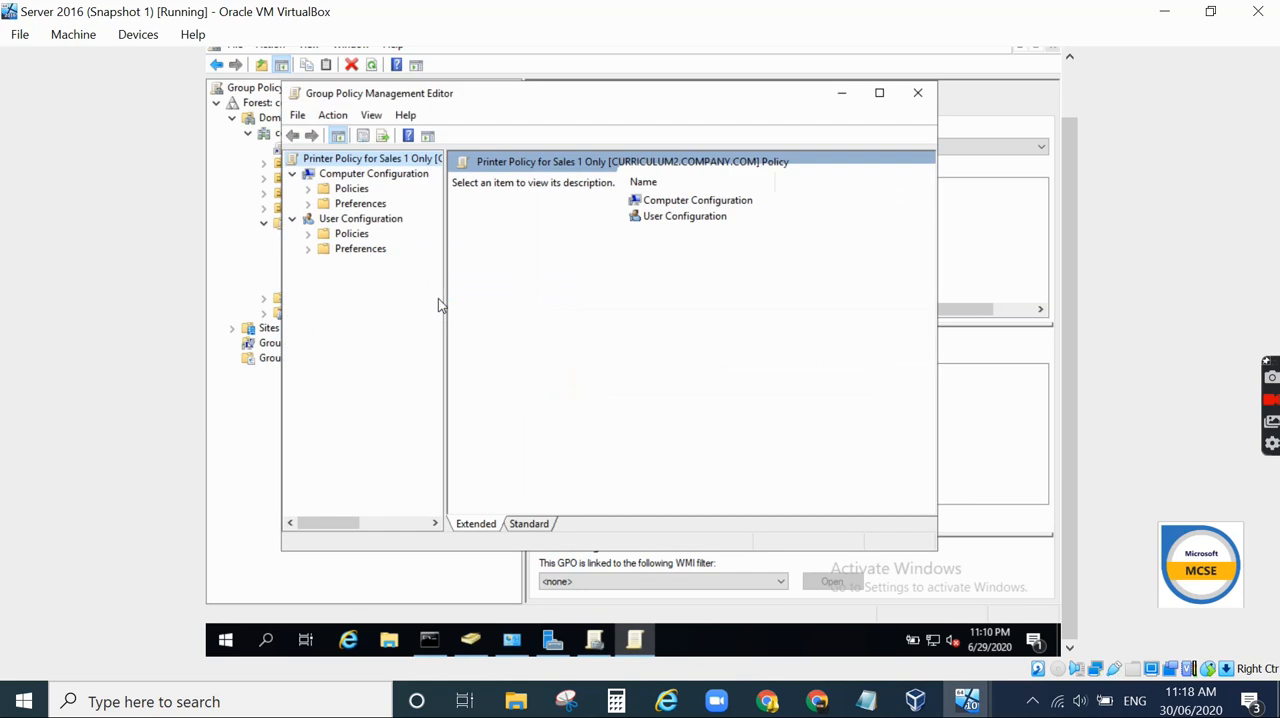
{"action": "left_click", "coordinate": [308, 249]}
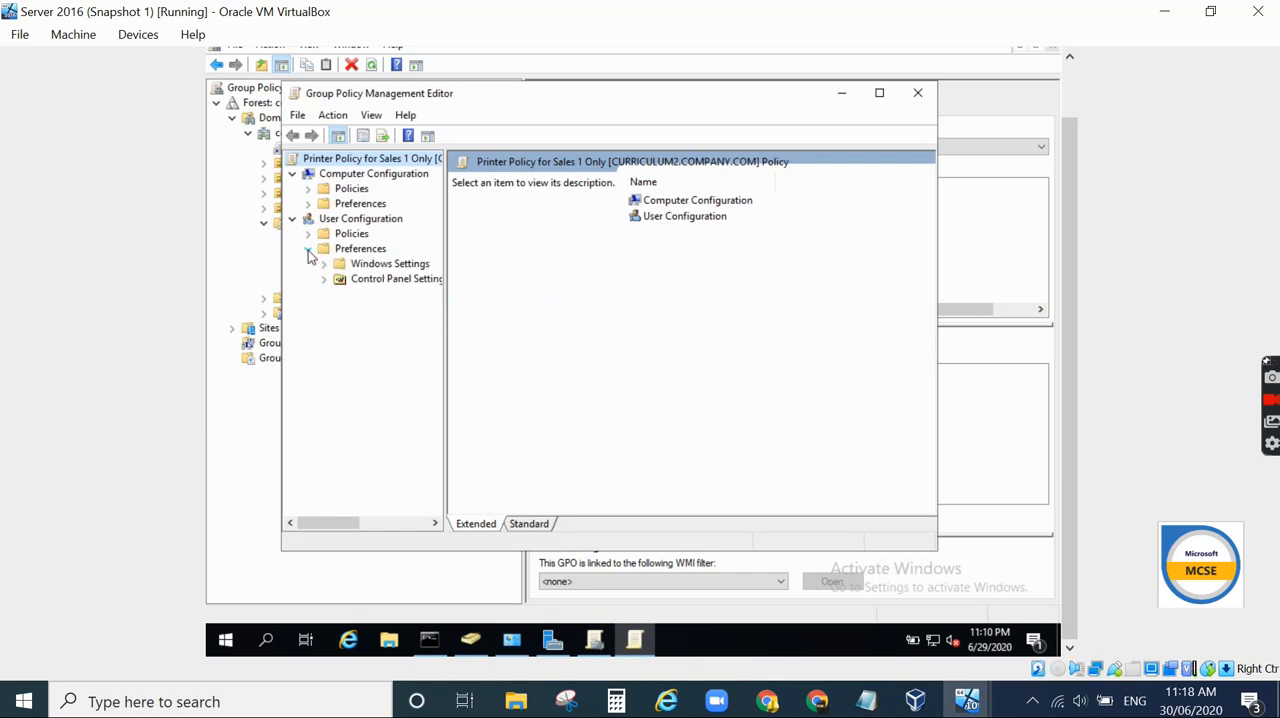
{"action": "left_click", "coordinate": [325, 281]}
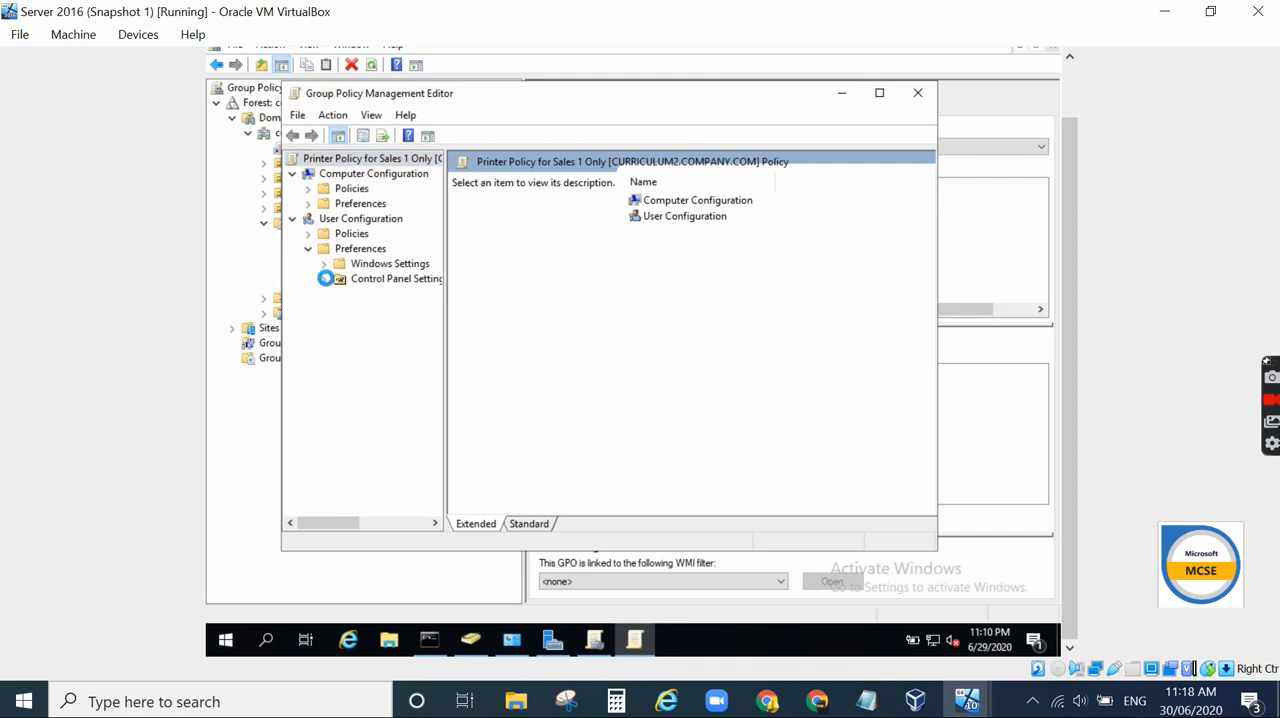
{"action": "left_click", "coordinate": [380, 401]}
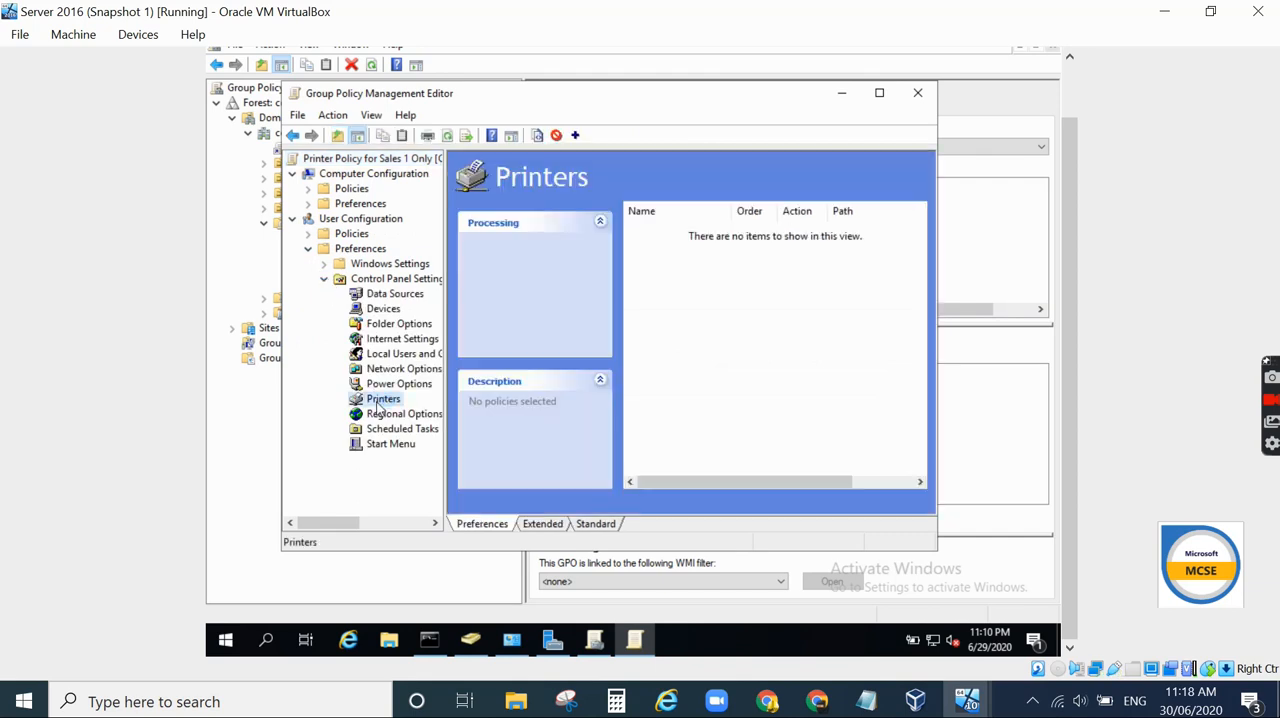
- Add a new shared printer item with share path \\CURRICULUM2\Brother Printer chosen from the directory search, and apply it
{"action": "right_click", "coordinate": [378, 403]}
{"action": "mouse_move", "coordinate": [403, 418]}
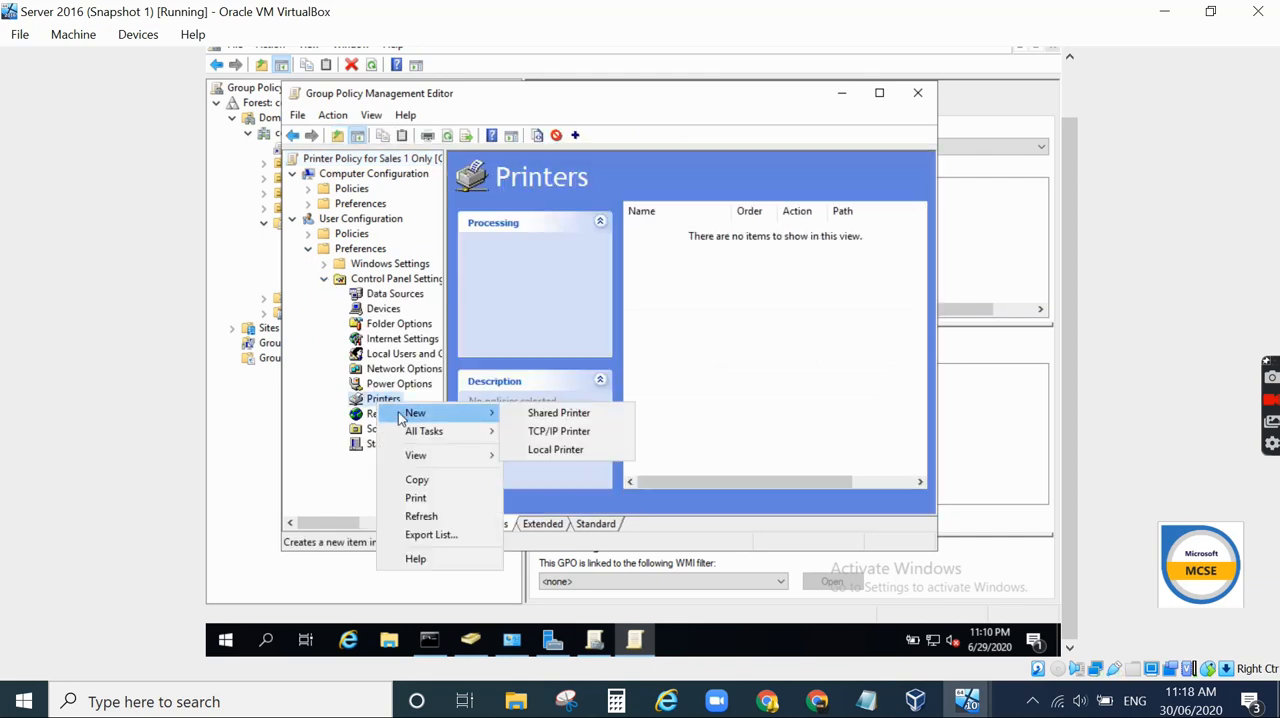
{"action": "left_click", "coordinate": [530, 418]}
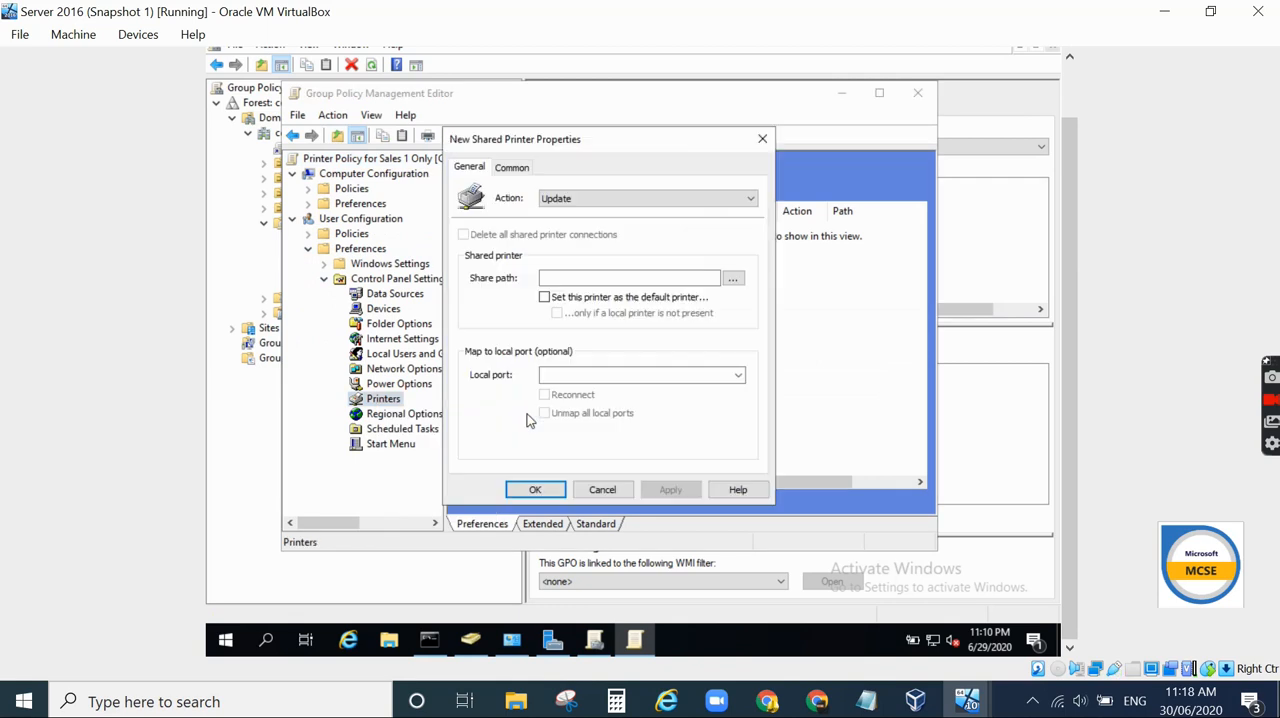
{"action": "left_click", "coordinate": [733, 278]}
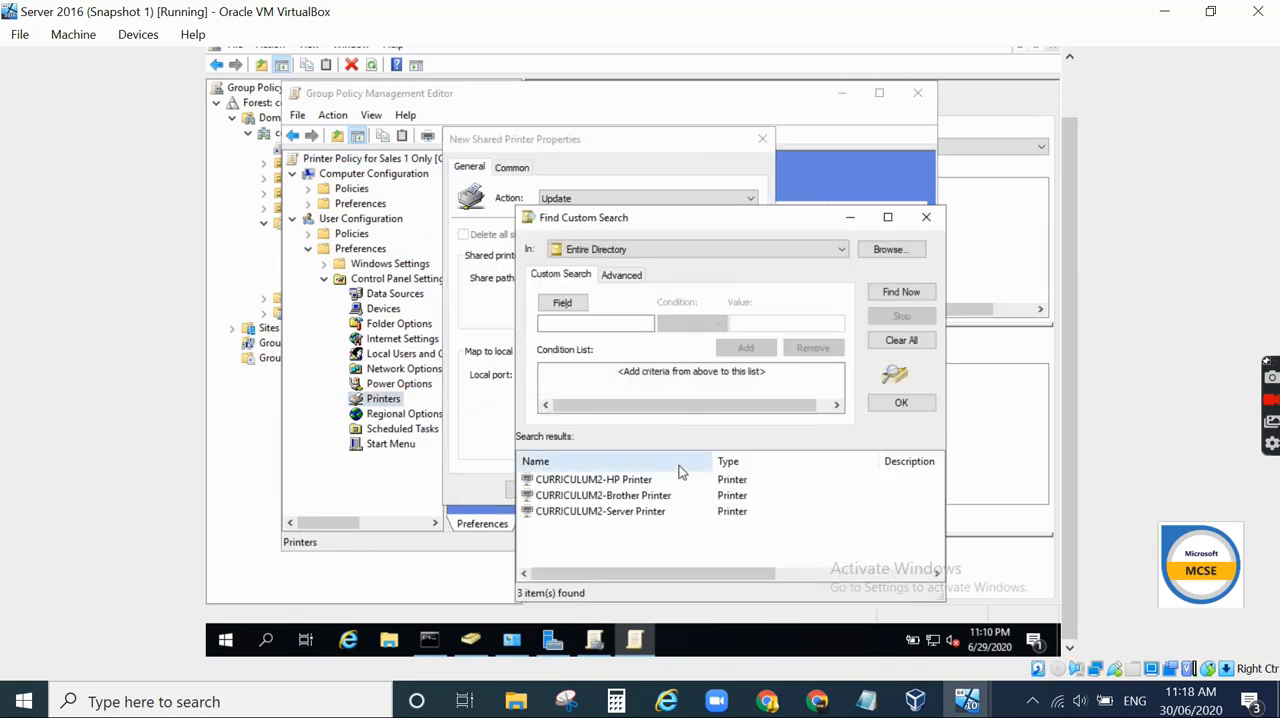
{"action": "left_click", "coordinate": [630, 496]}
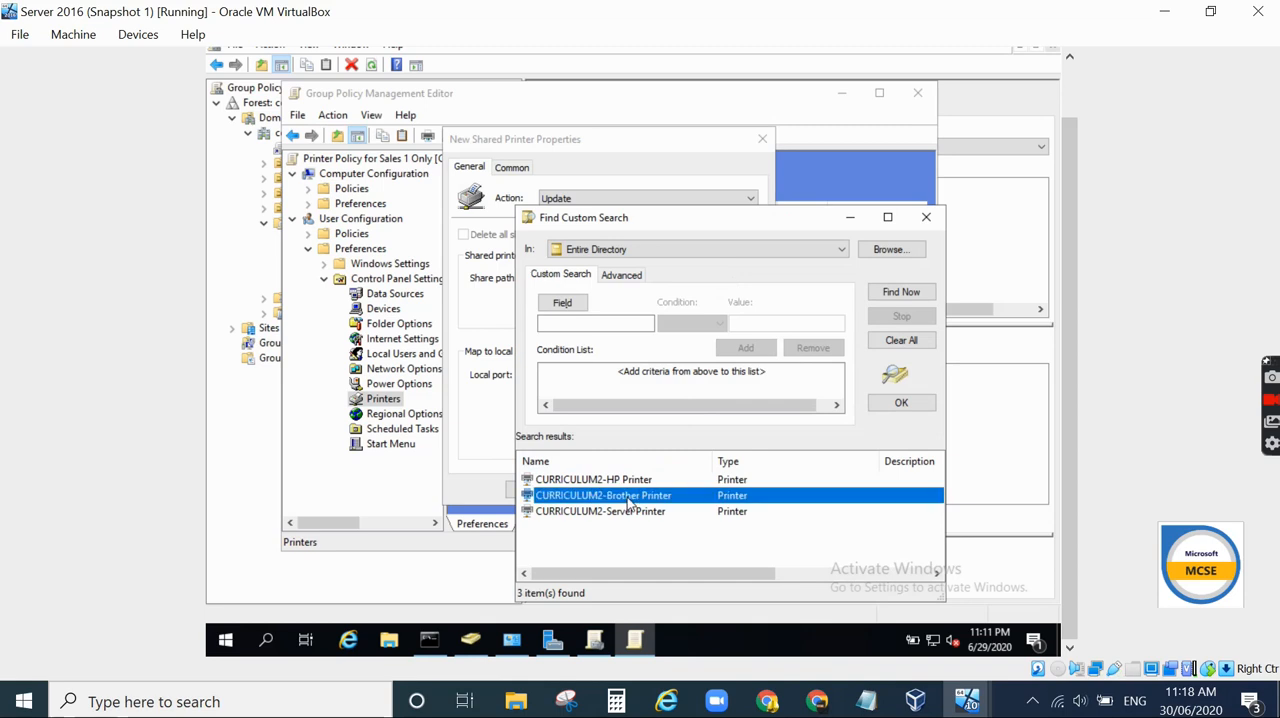
{"action": "double_click", "coordinate": [682, 496]}
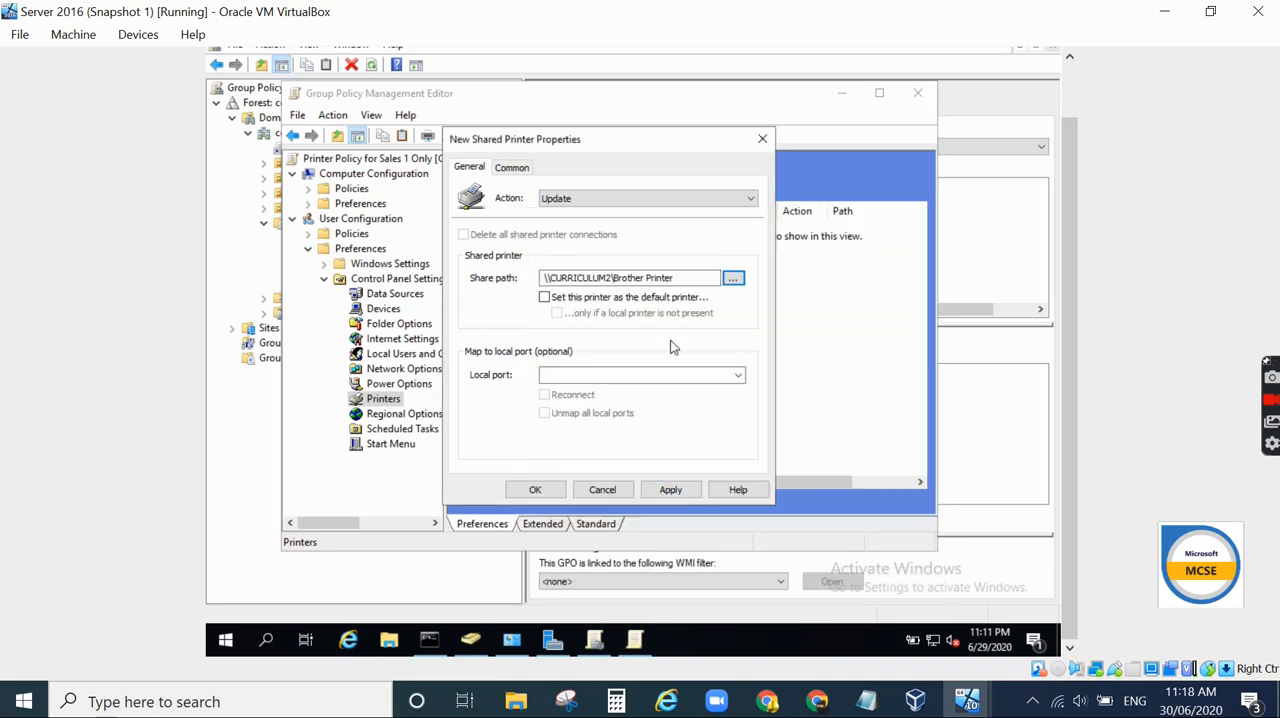
{"action": "left_click", "coordinate": [686, 489]}
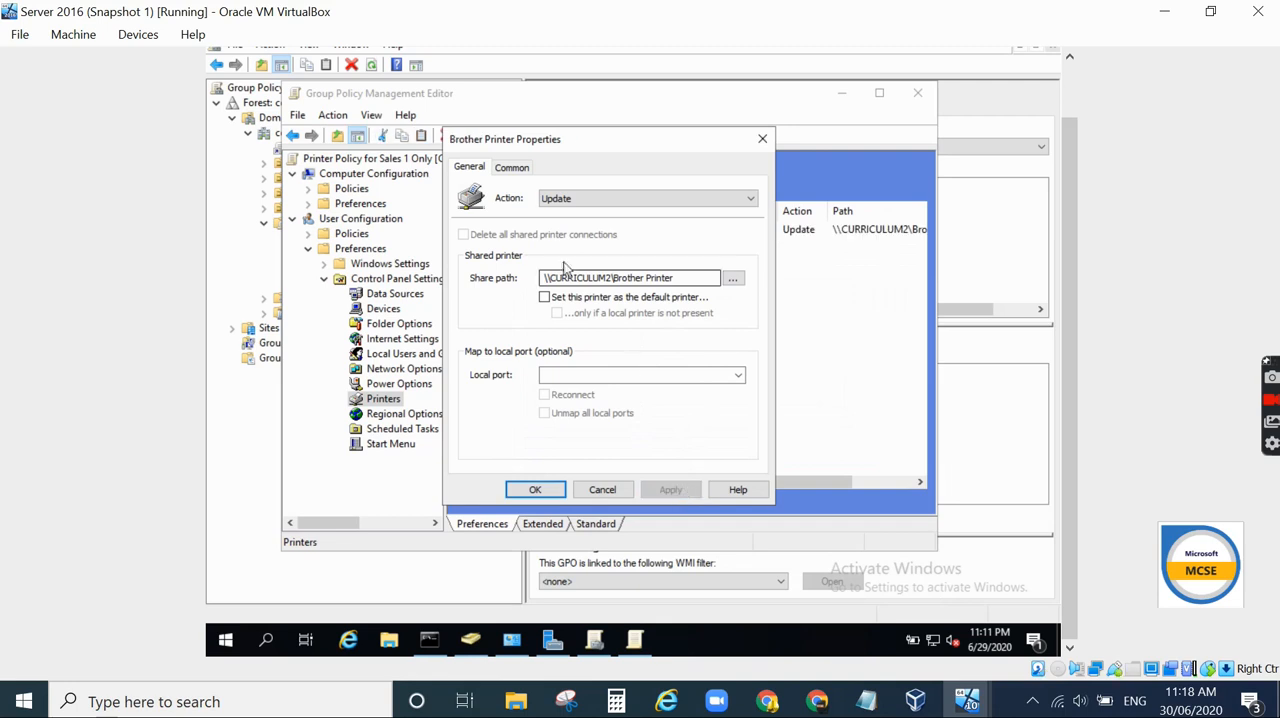
- Enable item-level targeting for the Brother Printer item and add a Security Group targeting item
{"action": "left_click", "coordinate": [511, 169]}
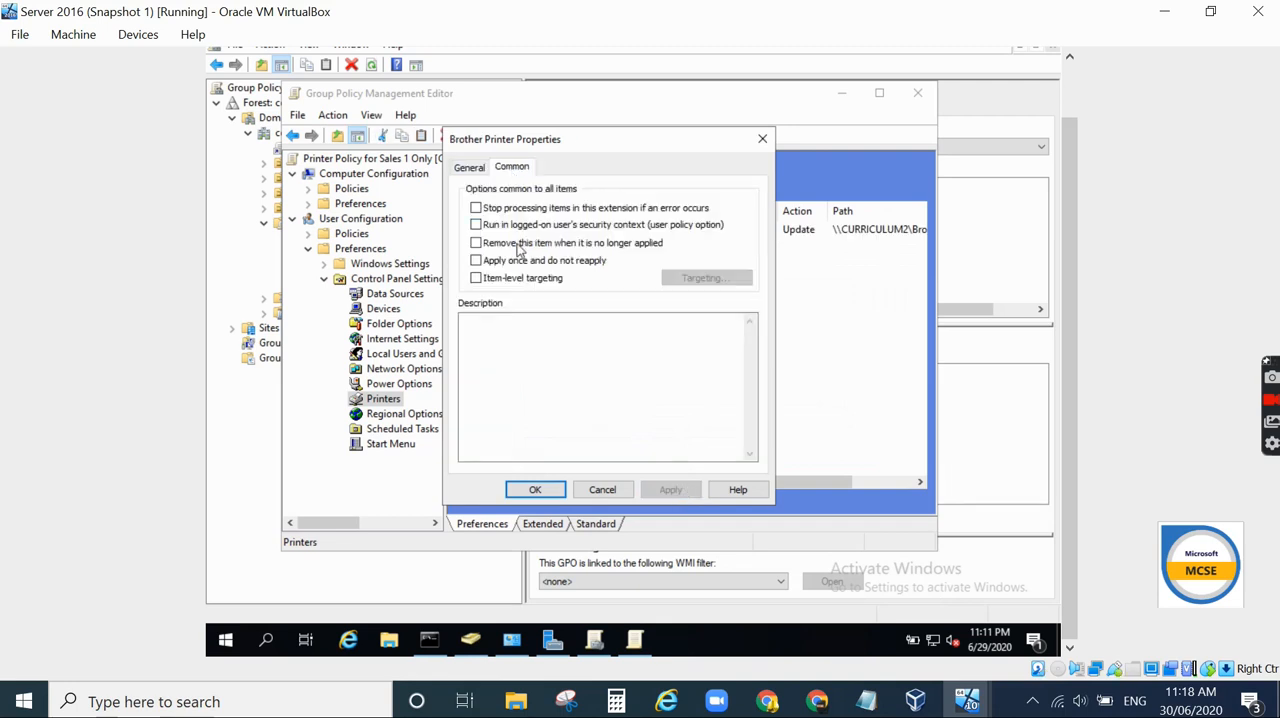
{"action": "left_click", "coordinate": [476, 279]}
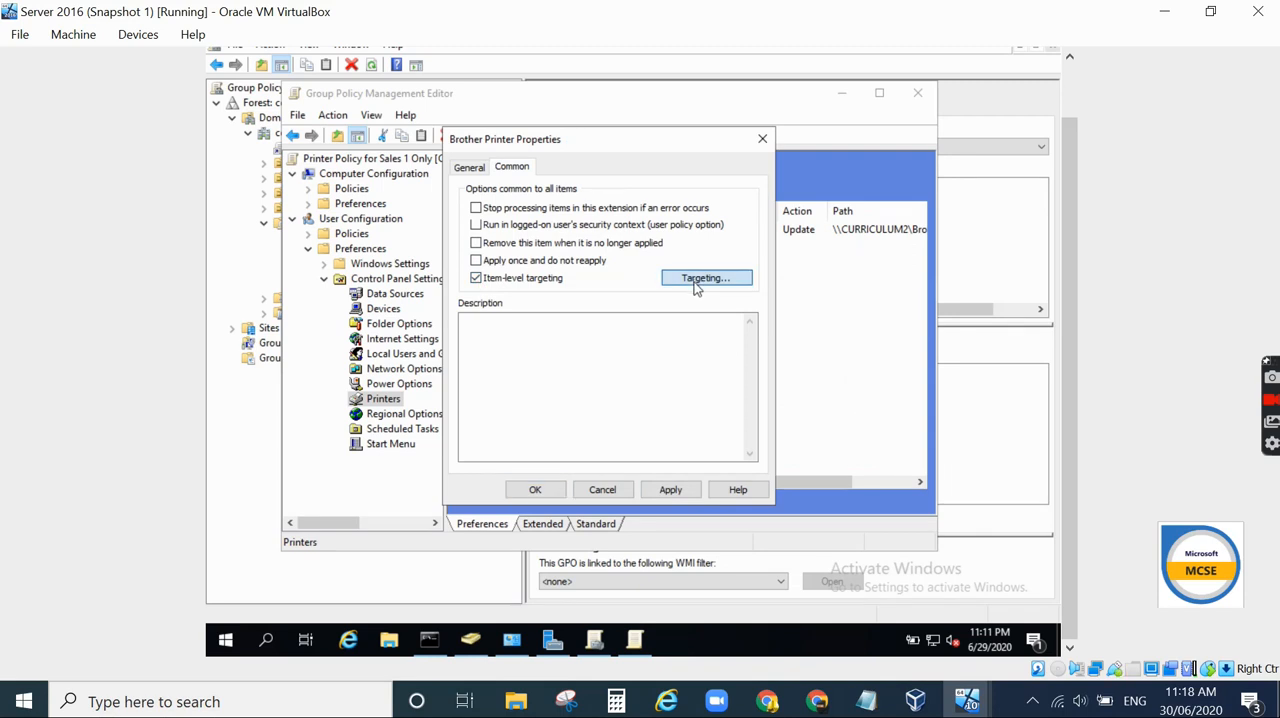
{"action": "left_click", "coordinate": [697, 280]}
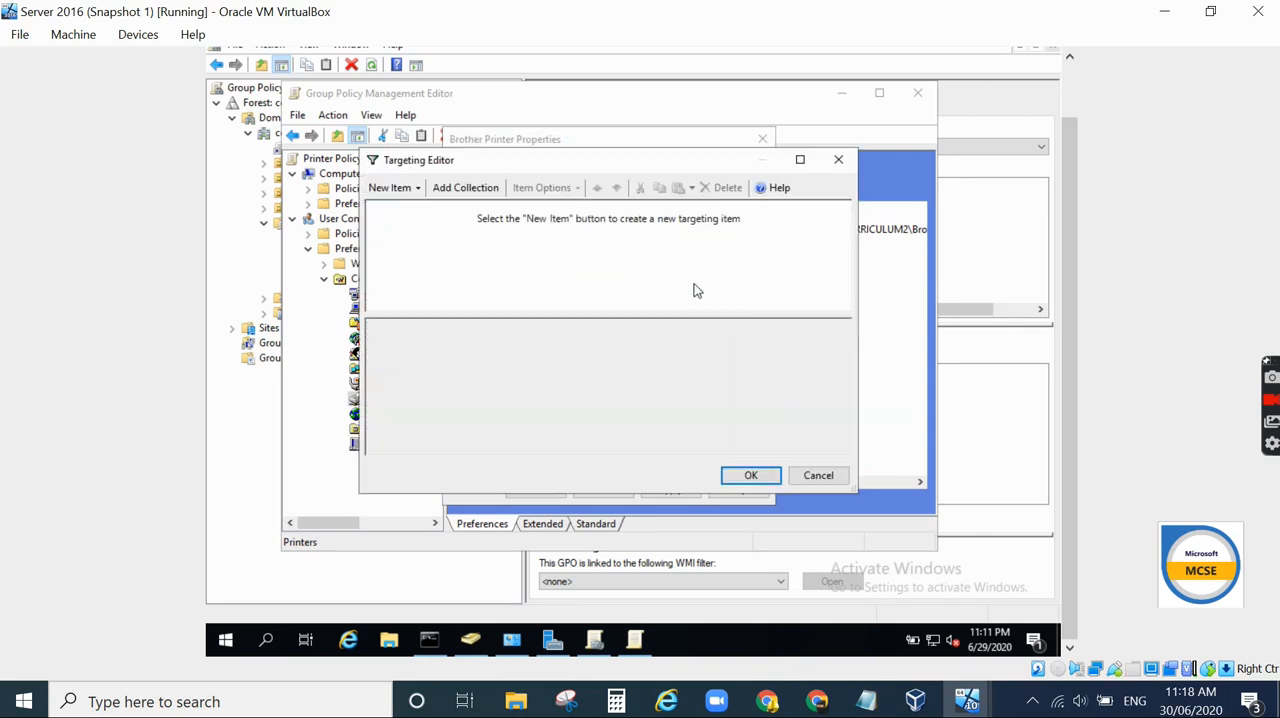
{"action": "left_click", "coordinate": [415, 190]}
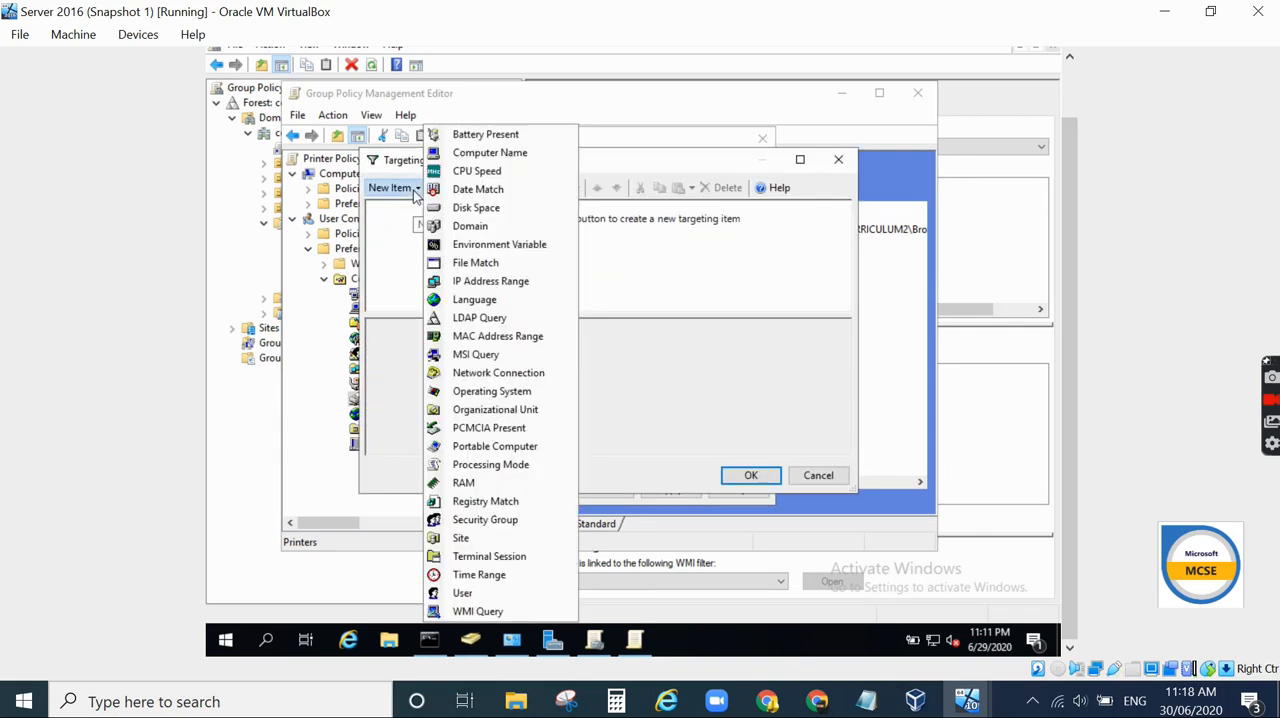
{"action": "left_click", "coordinate": [462, 523]}
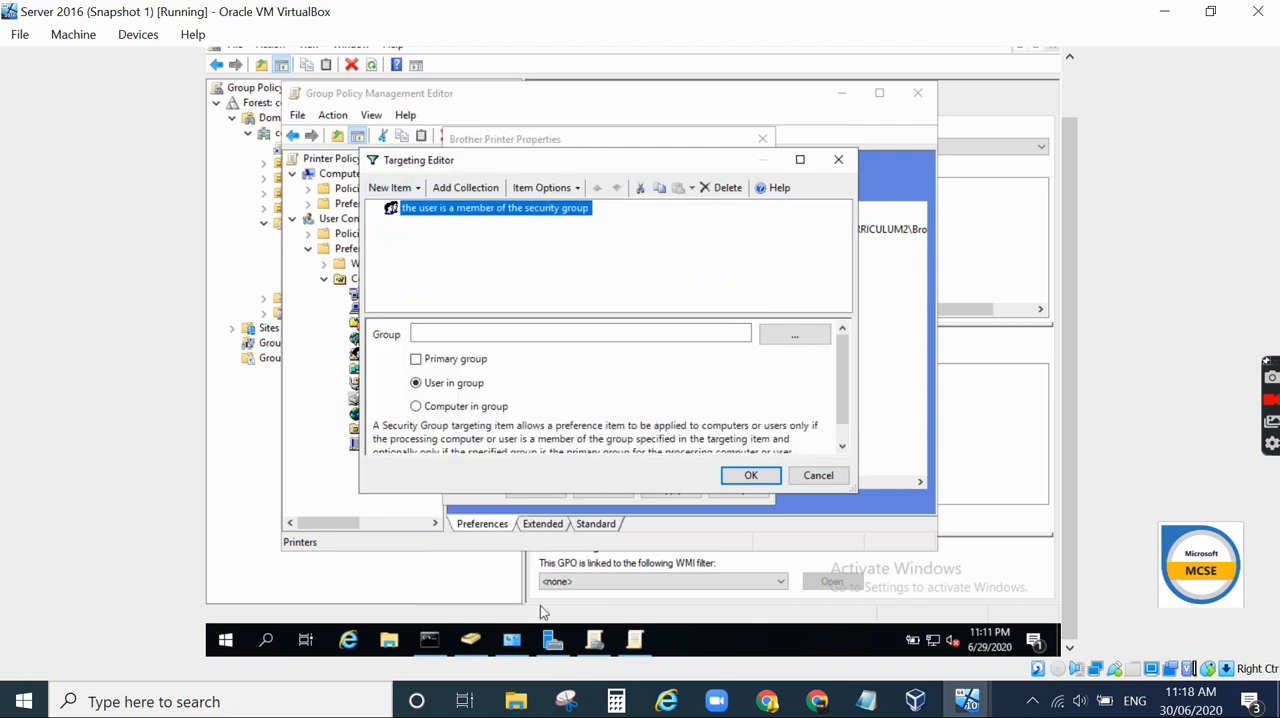
- Check the group memberships of users Sales1 and Sales3 in Active Directory Users and Computers
{"action": "left_click", "coordinate": [470, 638]}
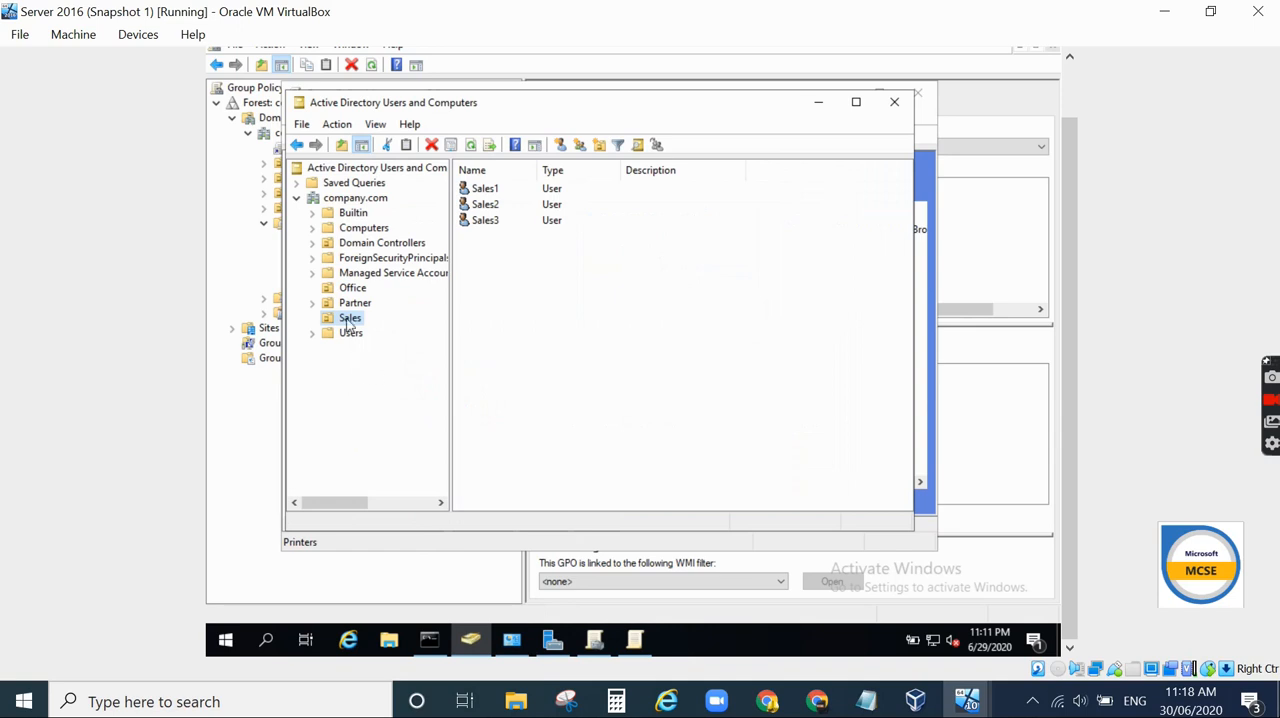
{"action": "left_click", "coordinate": [491, 191]}
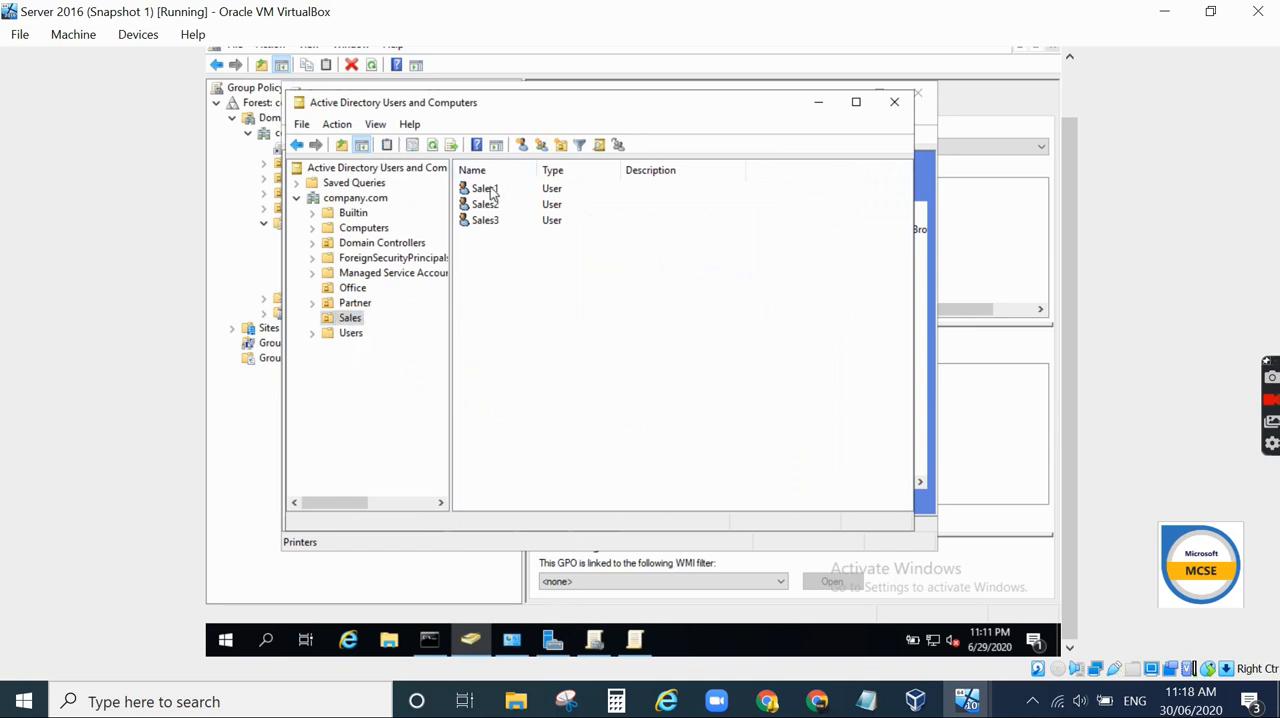
{"action": "double_click", "coordinate": [491, 191]}
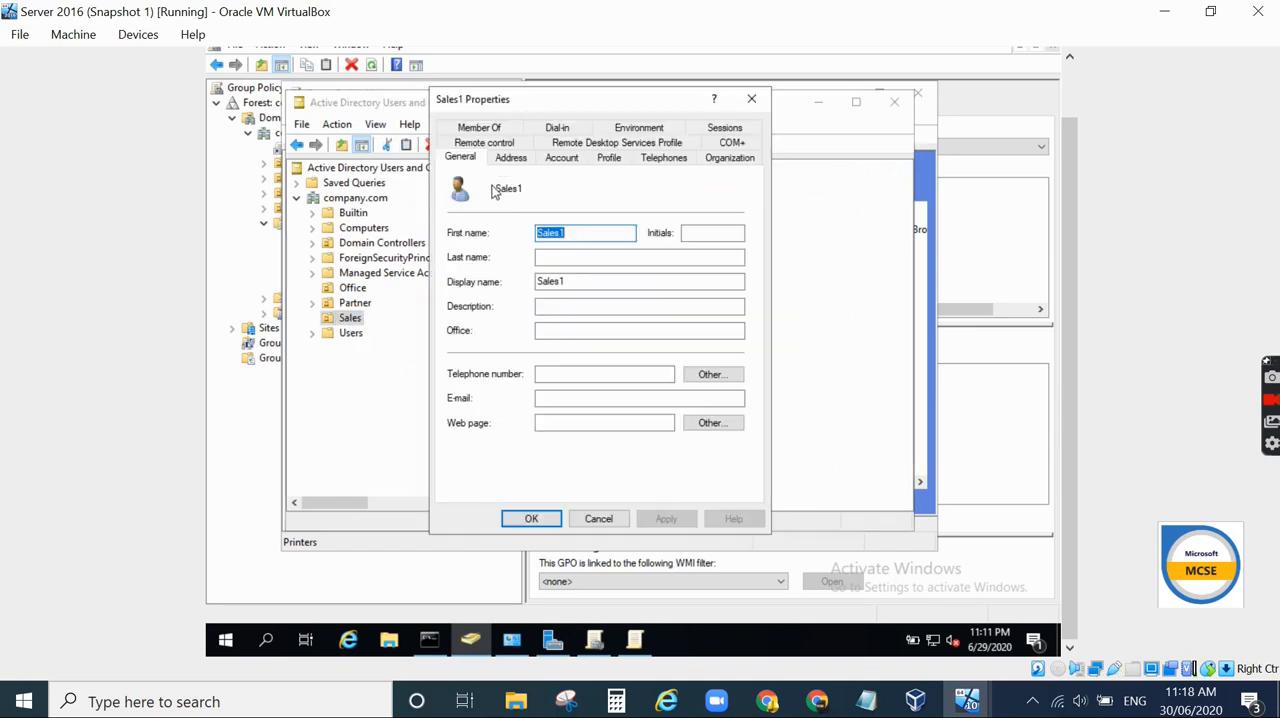
{"action": "left_click", "coordinate": [503, 130]}
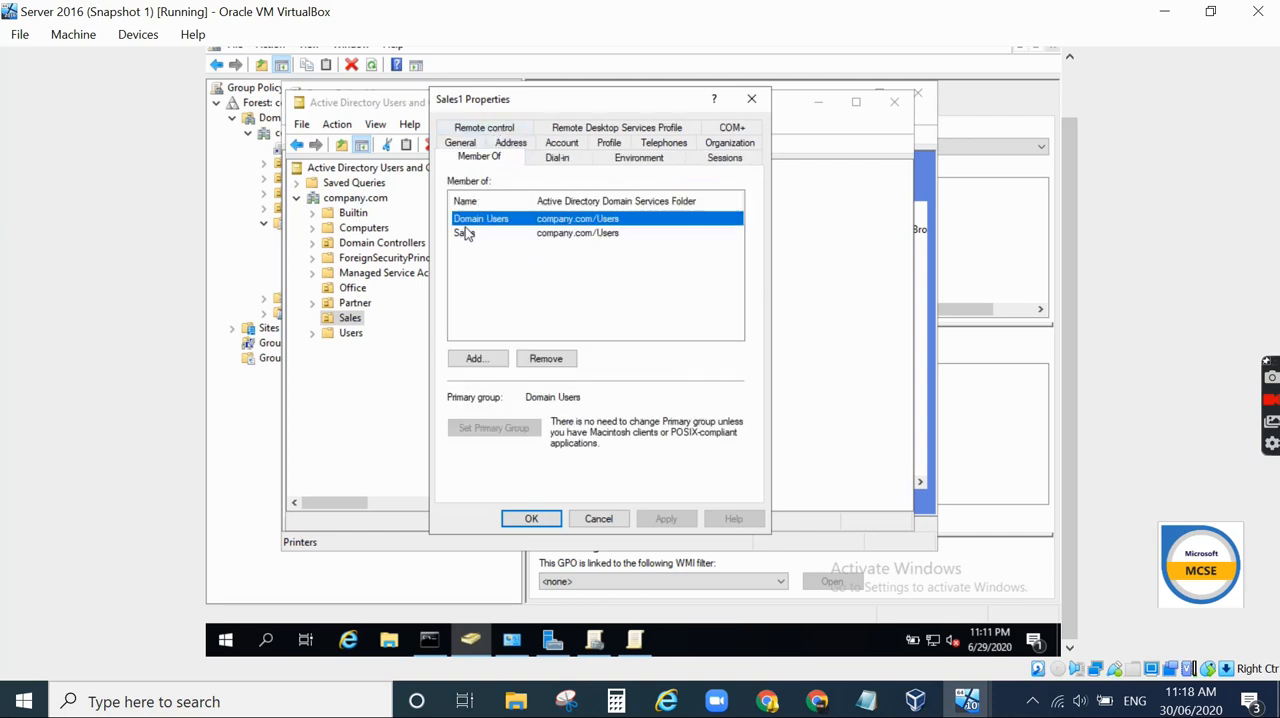
{"action": "left_click", "coordinate": [598, 518]}
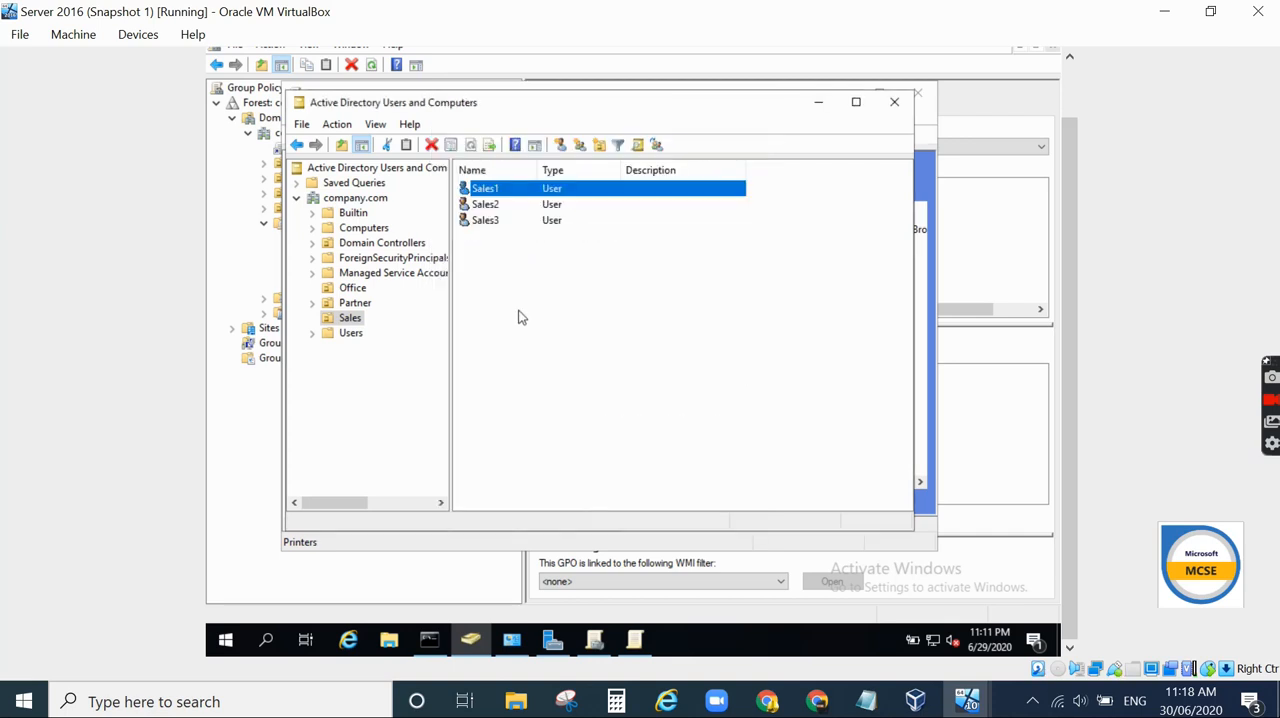
{"action": "double_click", "coordinate": [486, 220]}
{"action": "left_click", "coordinate": [500, 130]}
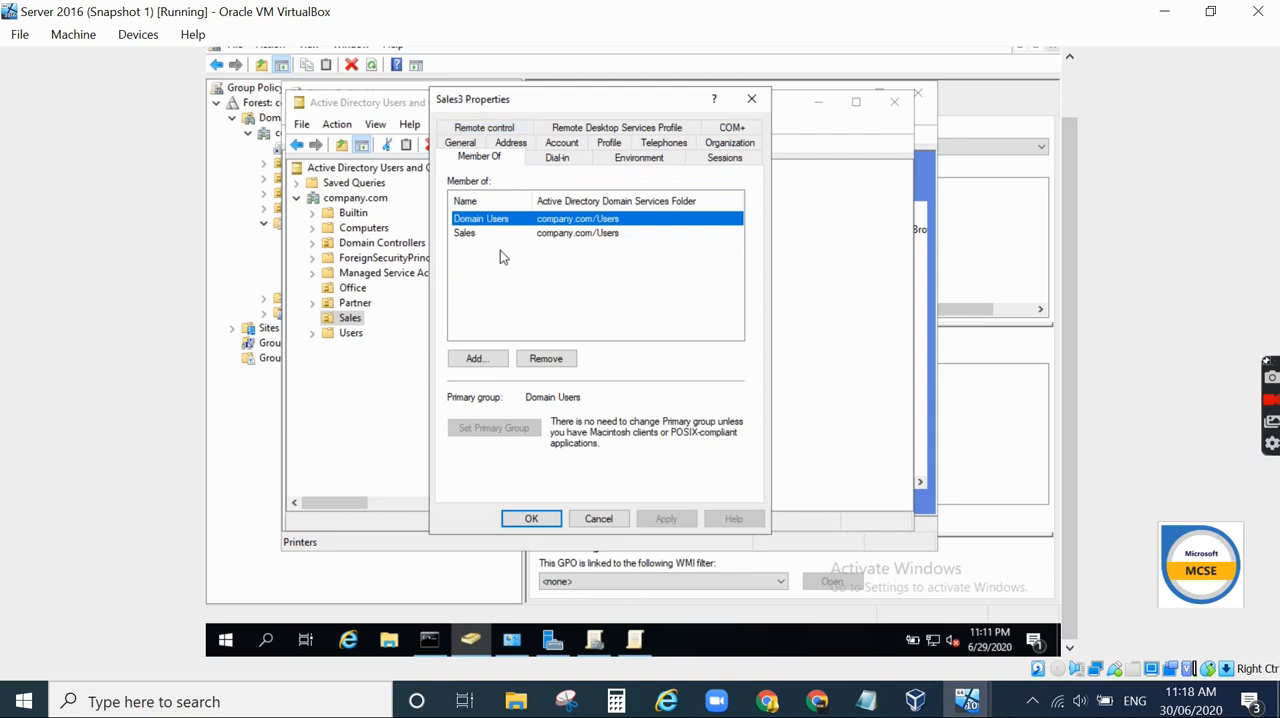
{"action": "left_click", "coordinate": [599, 518]}
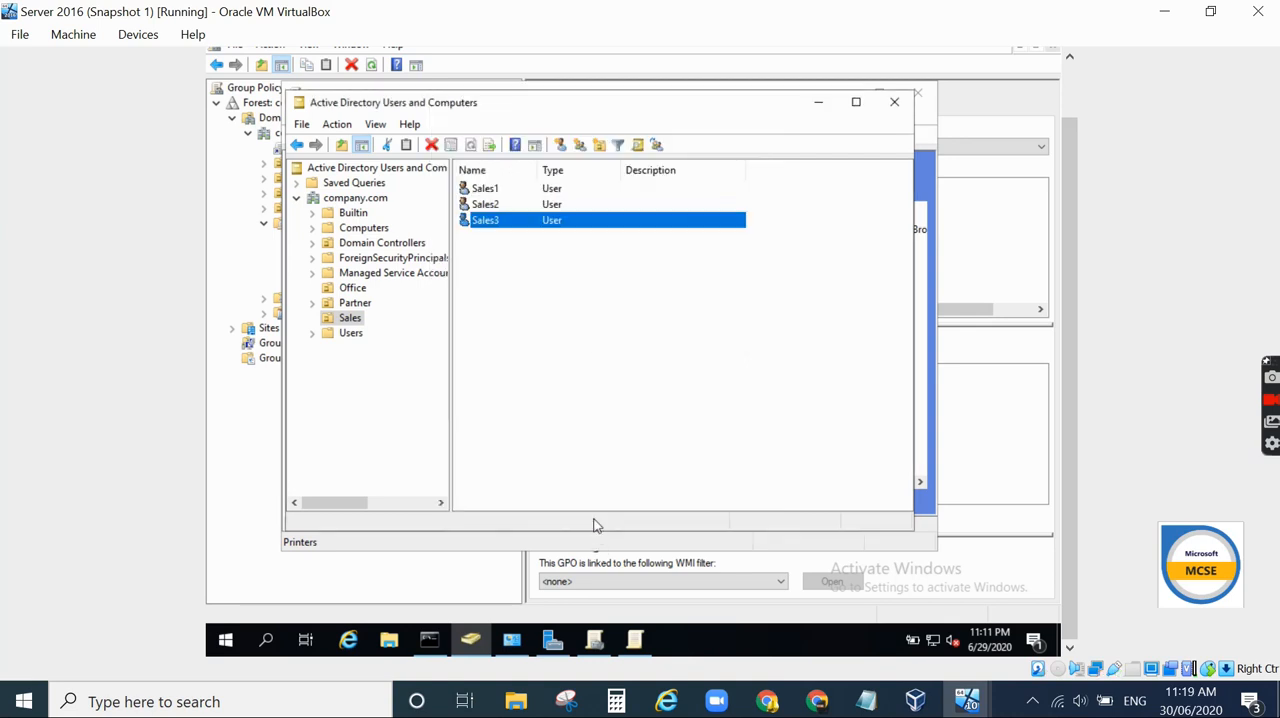
{"action": "left_click", "coordinate": [818, 101]}
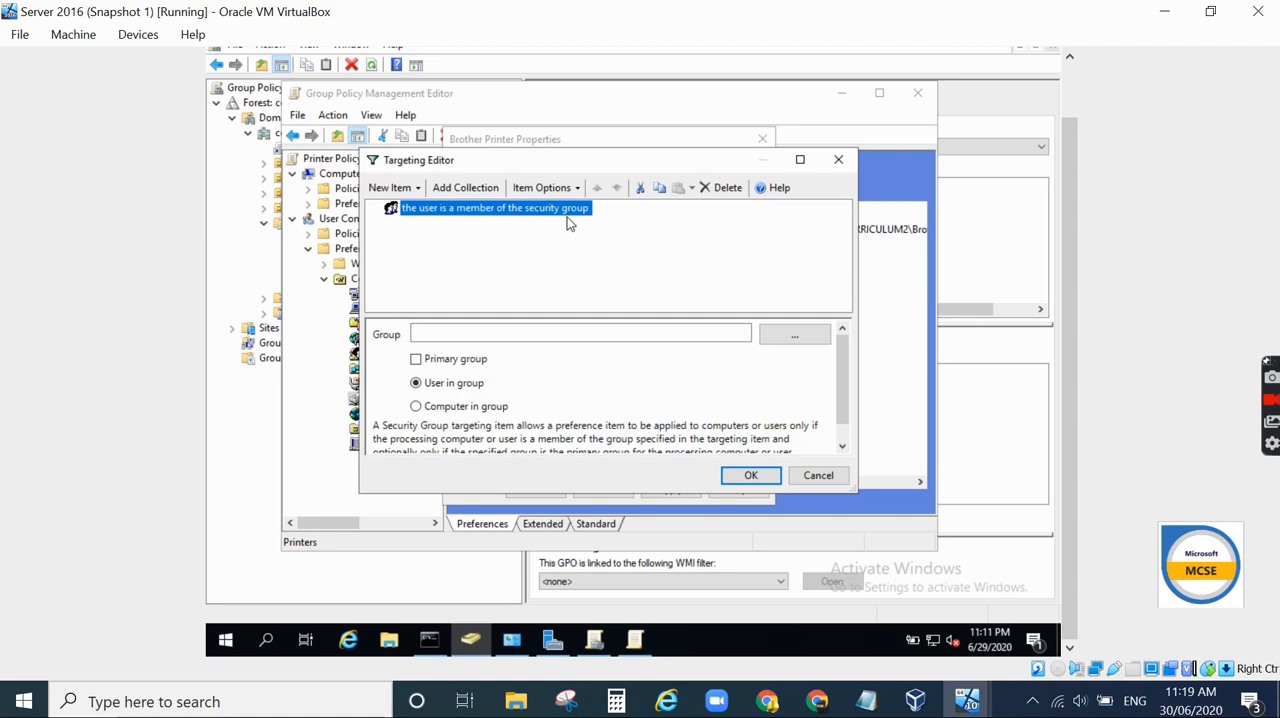
- Set the security group targeting item's group to Sales
{"action": "left_click", "coordinate": [800, 338]}
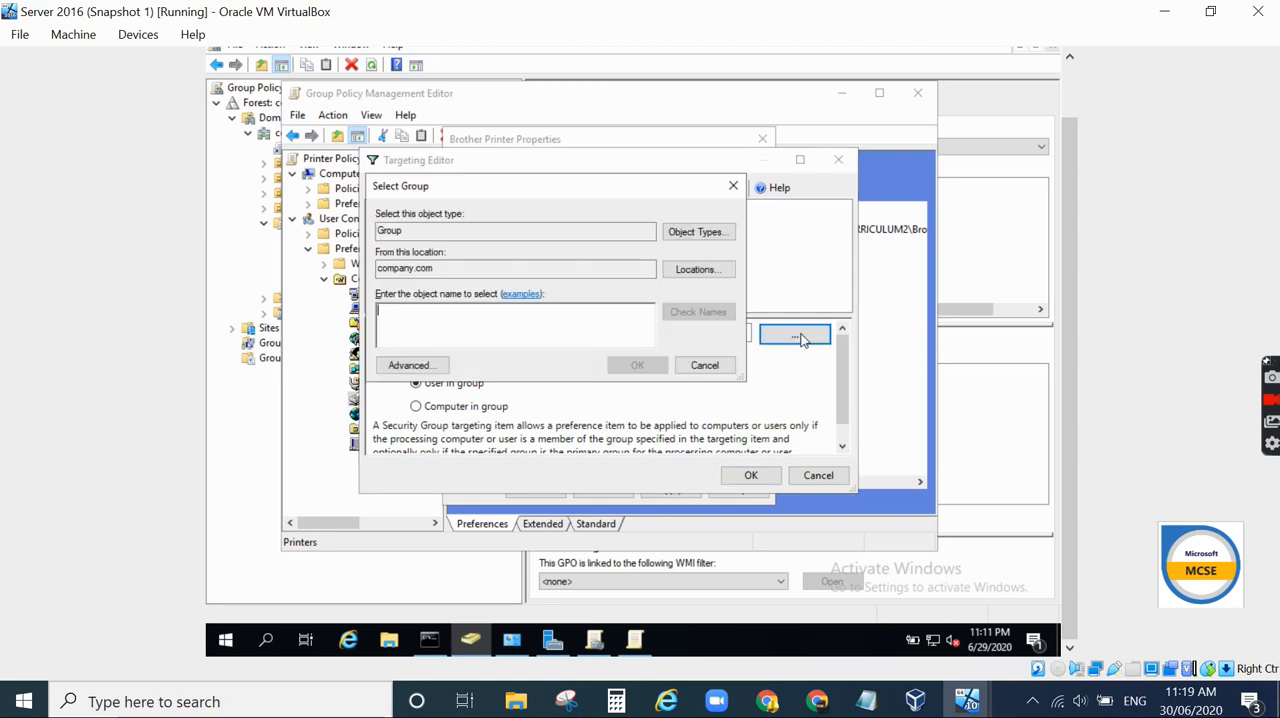
{"action": "type", "text": "sales"}
{"action": "left_click", "coordinate": [714, 318]}
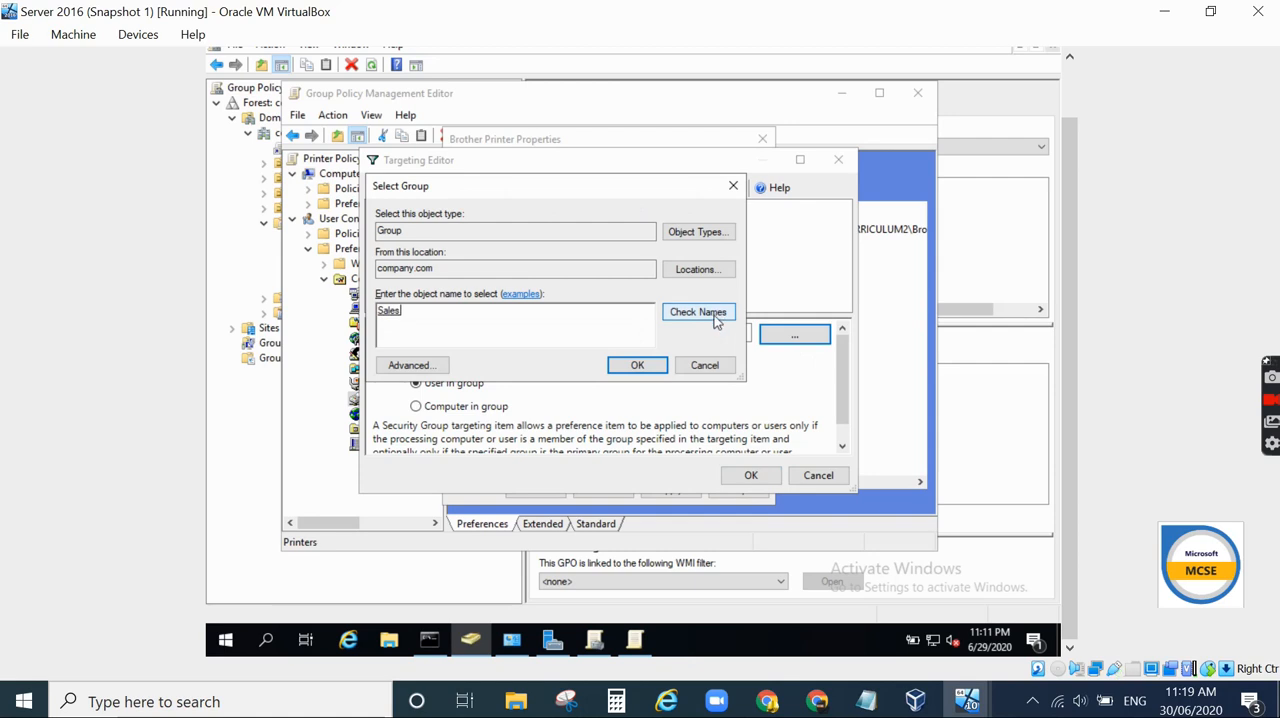
{"action": "left_click", "coordinate": [650, 366]}
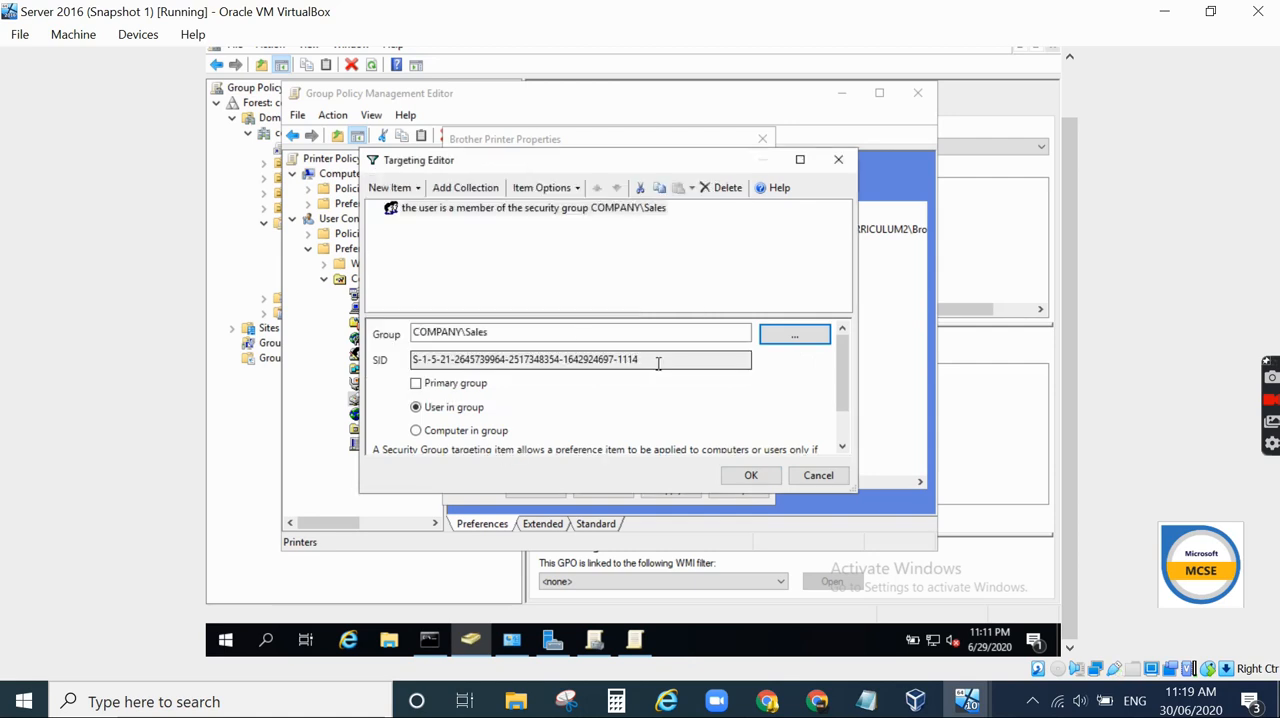
- Add a User targeting item for user sales1 and confirm the targeting
{"action": "left_click", "coordinate": [393, 192]}
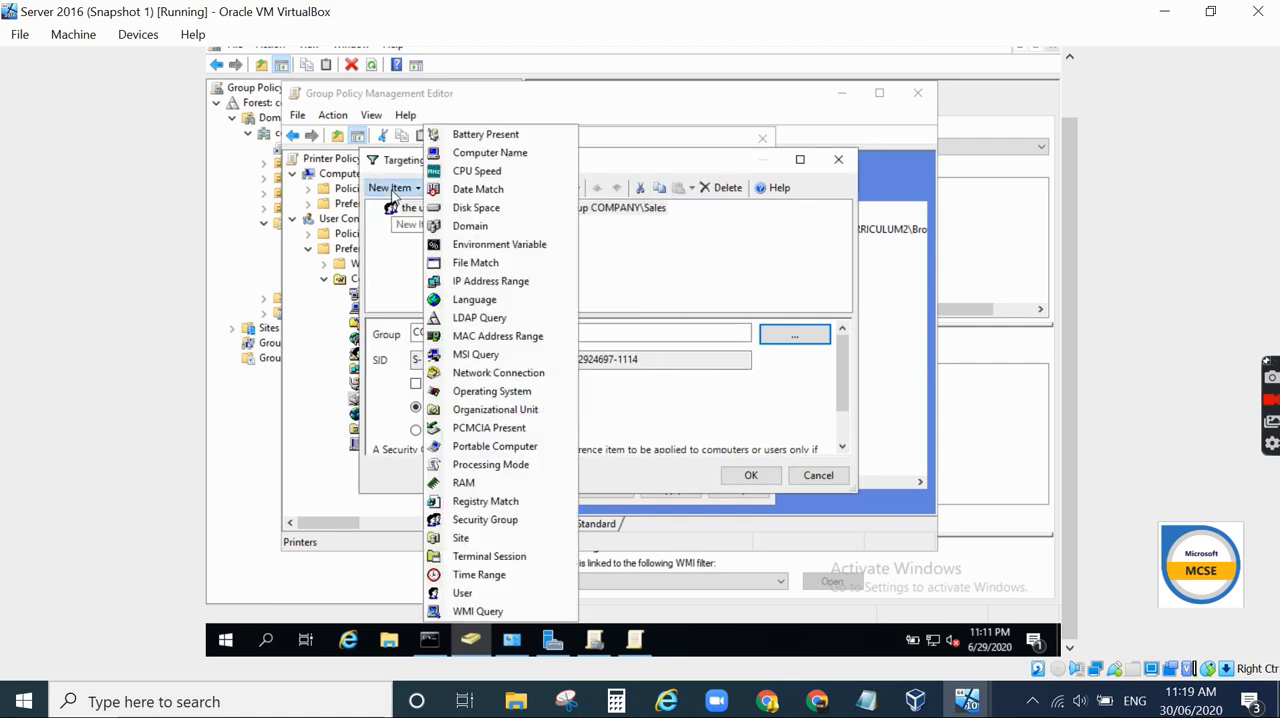
{"action": "left_click", "coordinate": [462, 593]}
{"action": "left_click", "coordinate": [785, 342]}
{"action": "type", "text": "sales1"}
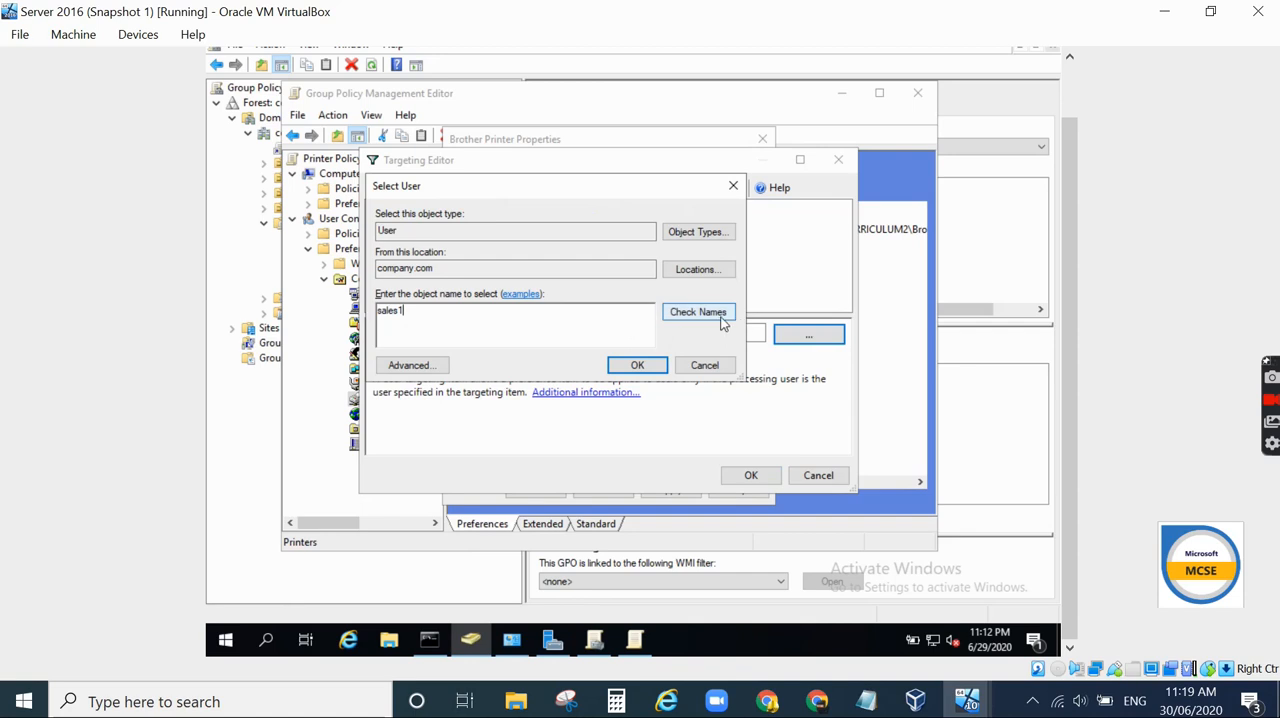
{"action": "left_click", "coordinate": [724, 315]}
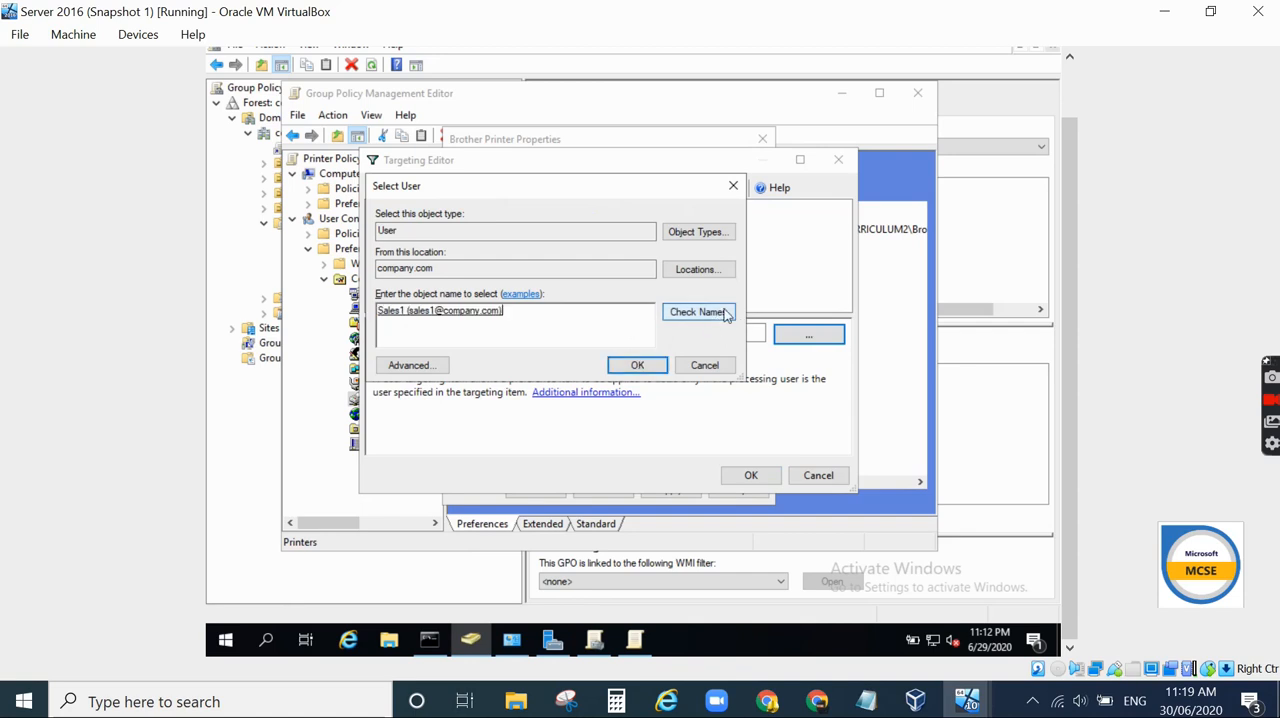
{"action": "left_click", "coordinate": [648, 366]}
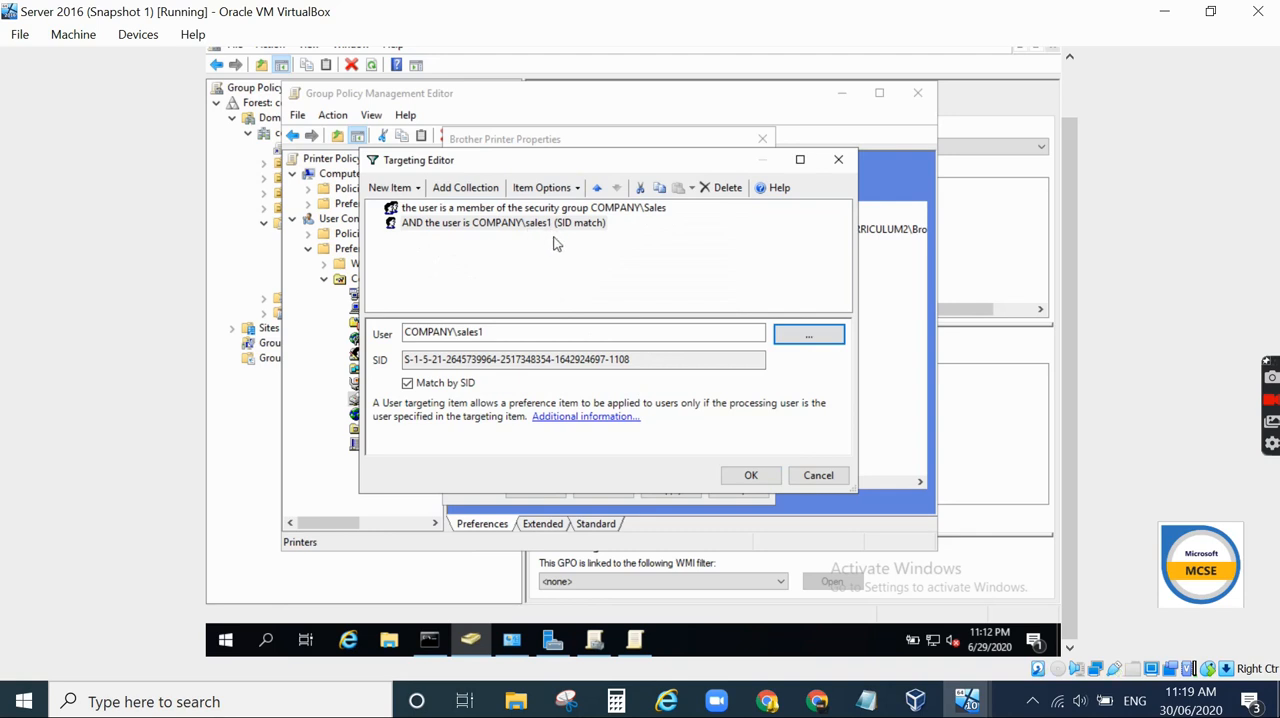
{"action": "left_click", "coordinate": [751, 474]}
- Apply and save the Brother Printer properties, then close the Group Policy Management Editor
{"action": "left_click", "coordinate": [684, 490]}
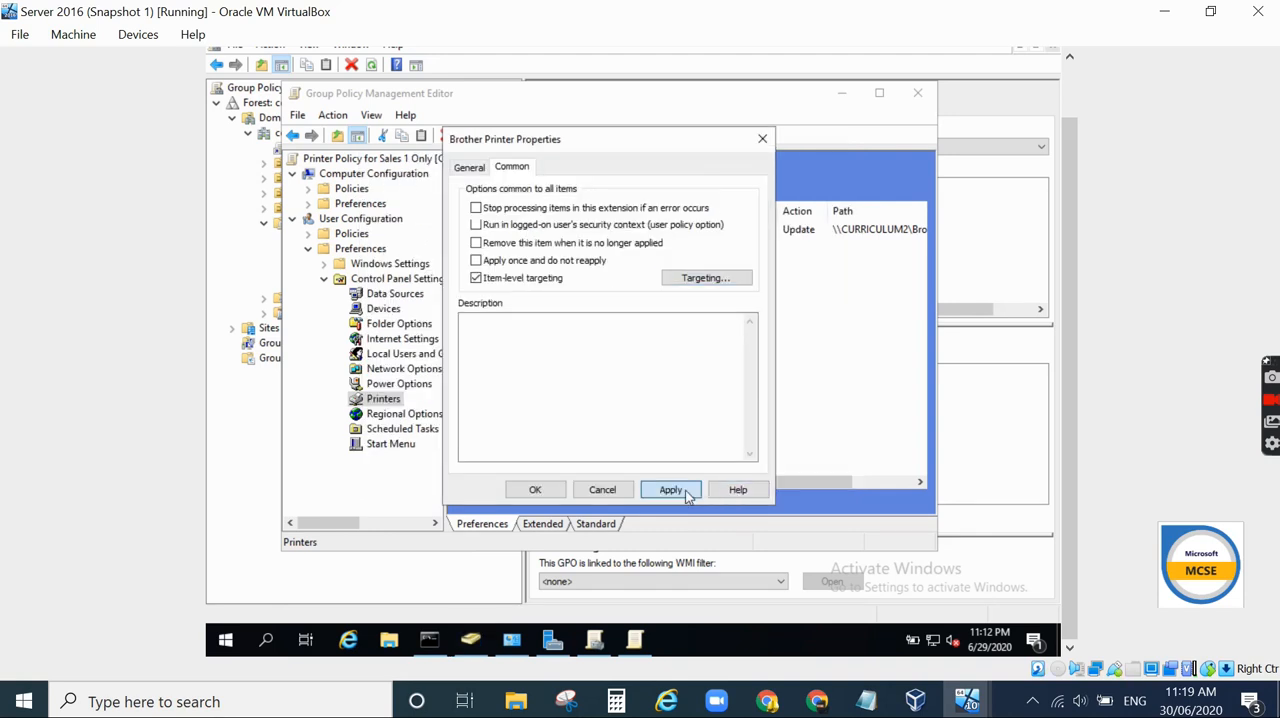
{"action": "left_click", "coordinate": [535, 490]}
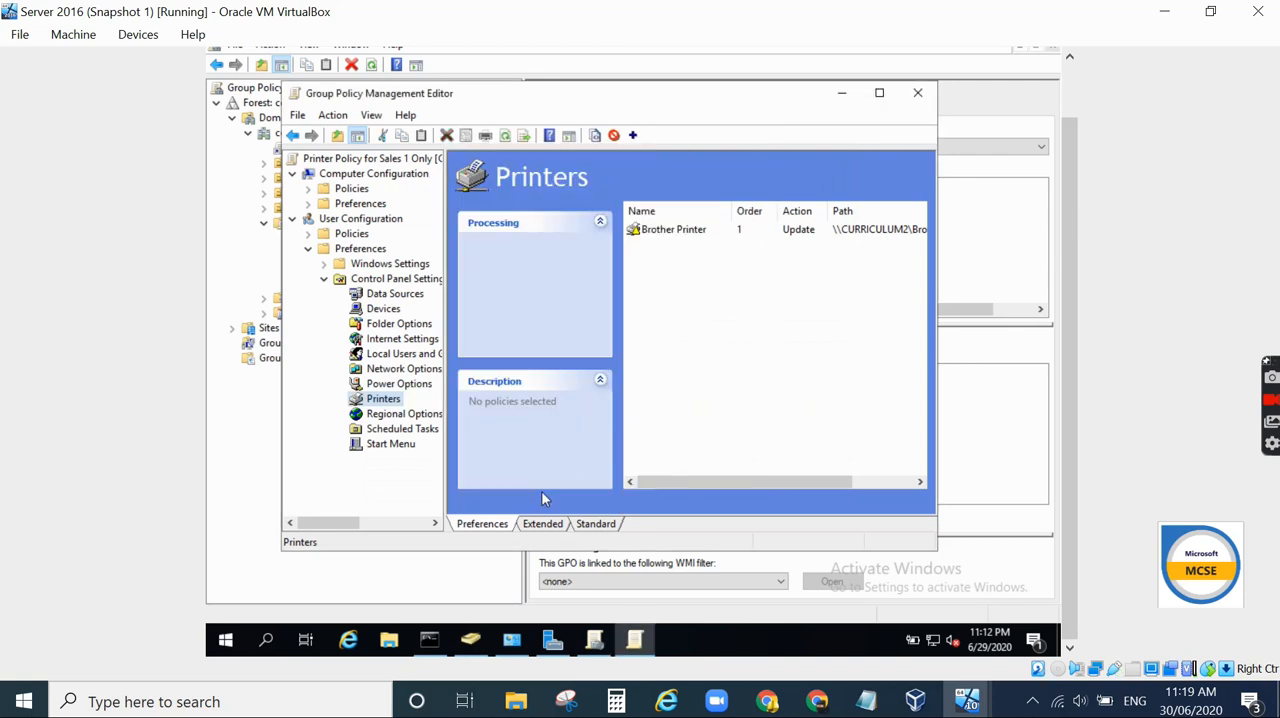
{"action": "left_click", "coordinate": [917, 92]}
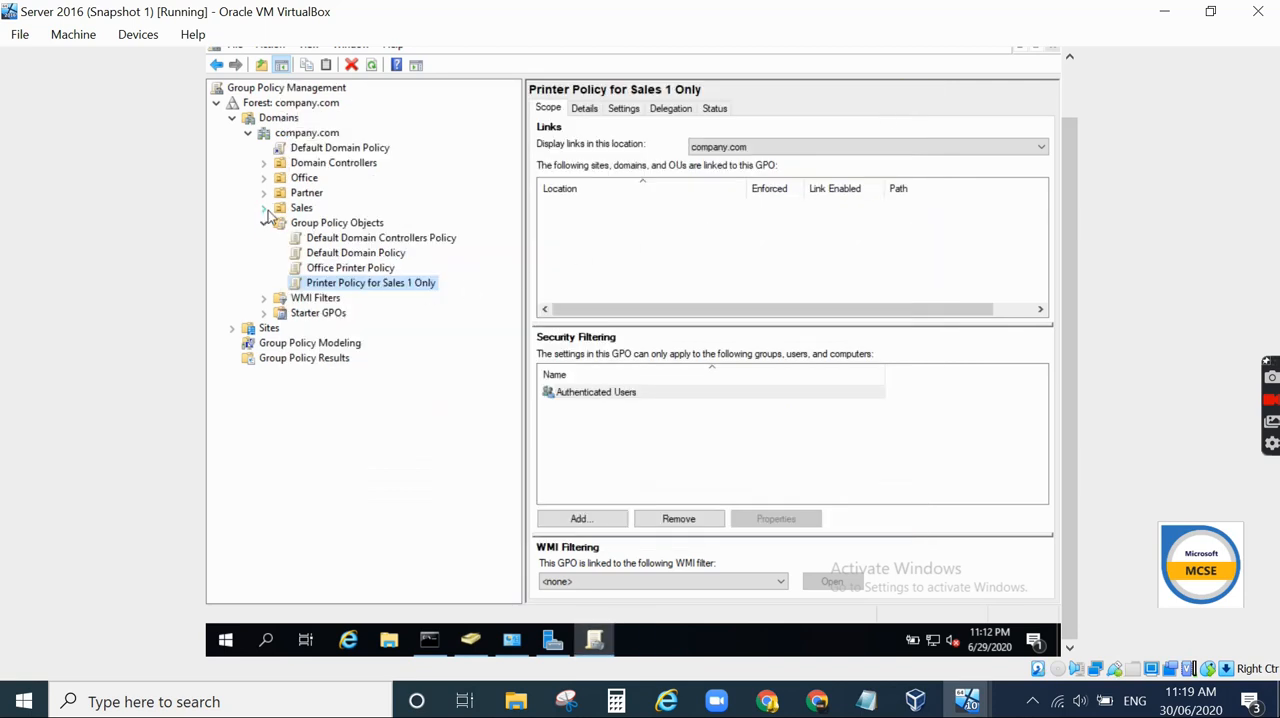
- Link the existing GPO Printer Policy for Sales 1 Only to the Sales organizational unit
{"action": "left_click", "coordinate": [302, 208]}
{"action": "right_click", "coordinate": [305, 208]}
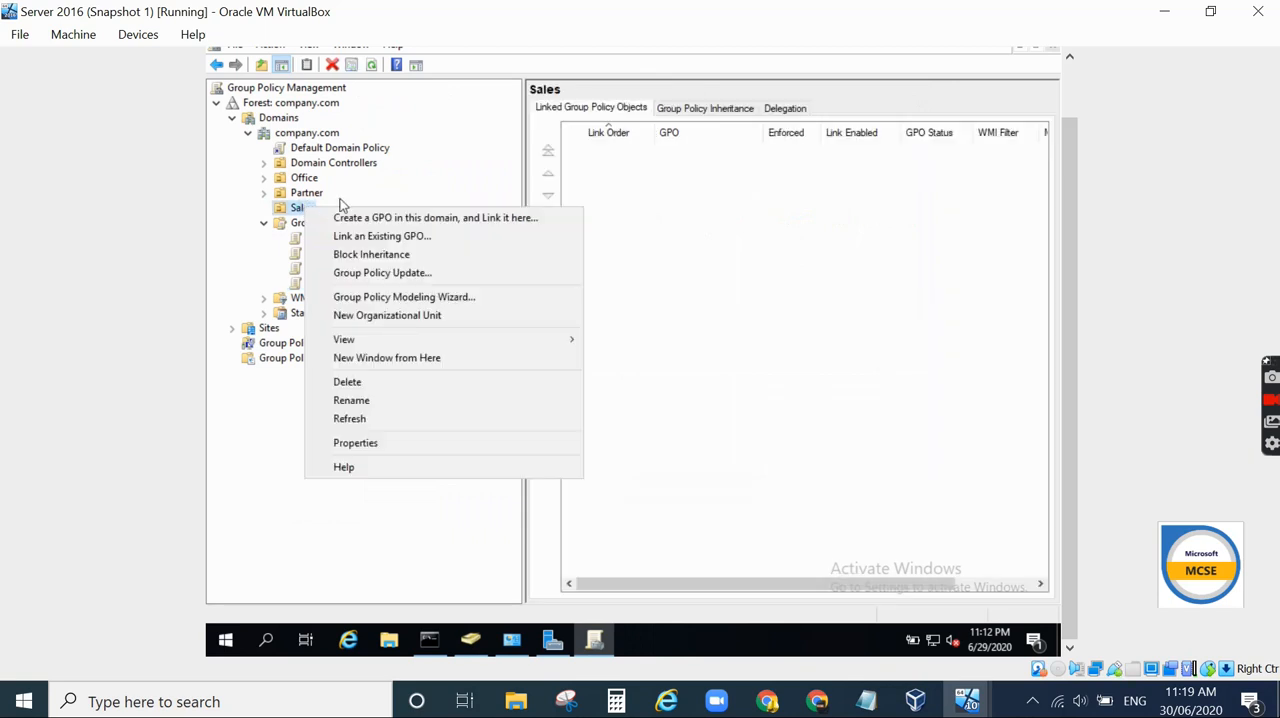
{"action": "left_click", "coordinate": [370, 236]}
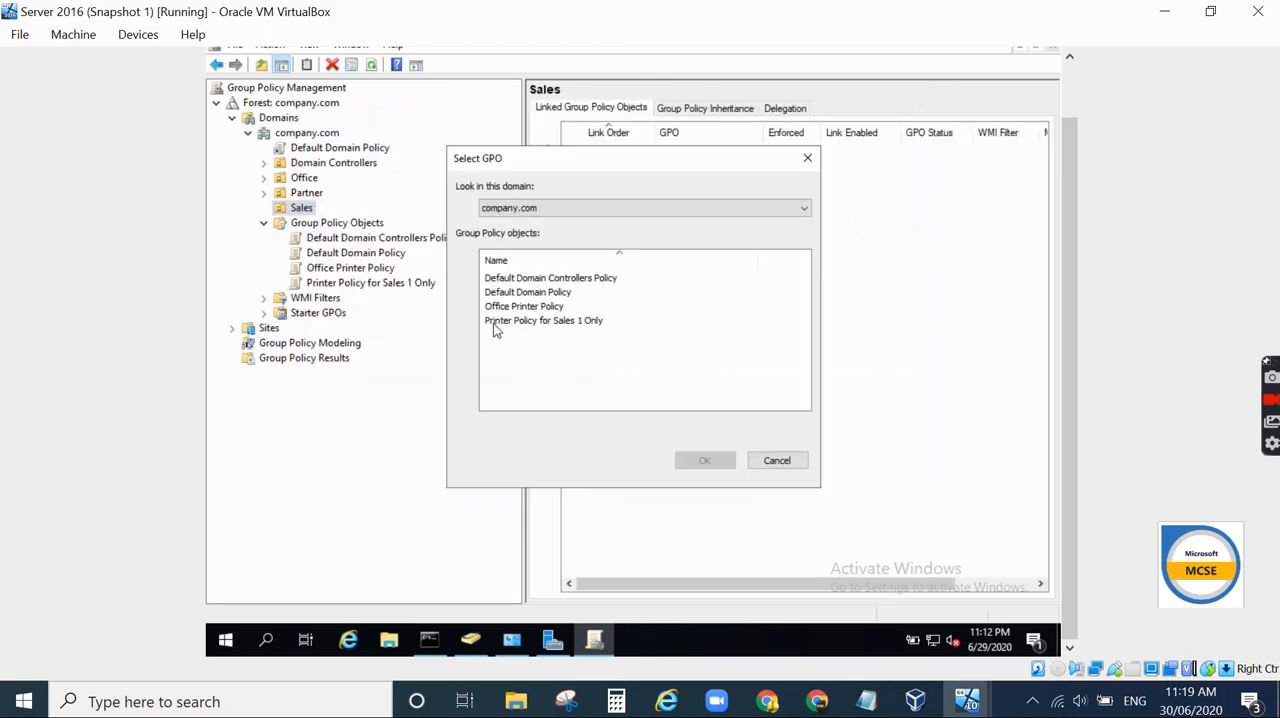
{"action": "left_click", "coordinate": [544, 321]}
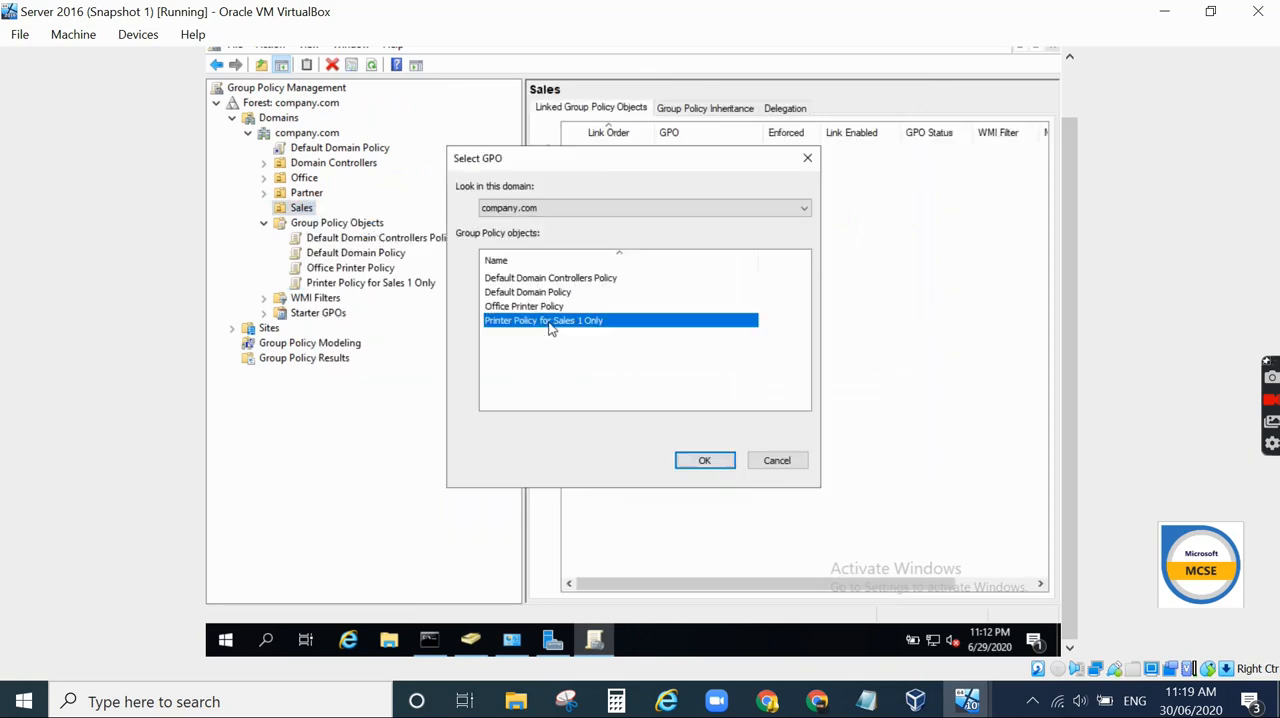
{"action": "left_click", "coordinate": [704, 460]}
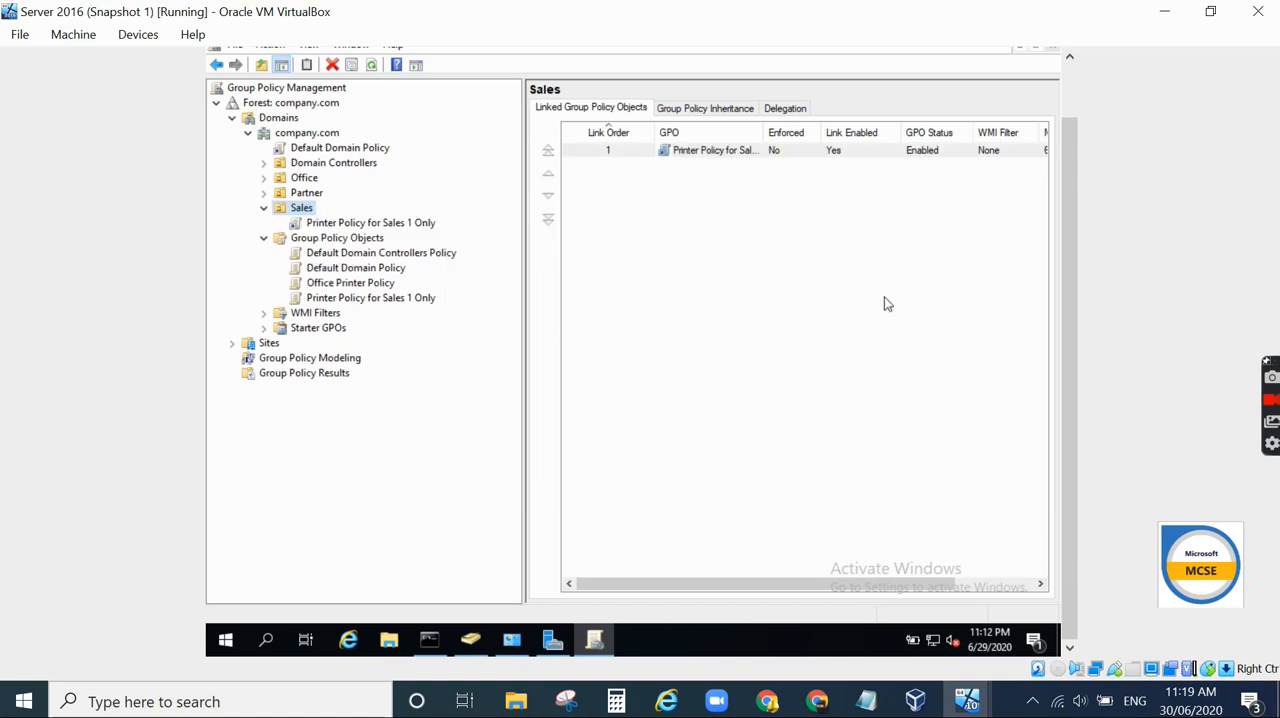
- Switch to the Windows 10 virtual machine and sign in as domain user sales1 with the account password
{"action": "scroll", "coordinate": [1073, 365], "scroll_direction": "up", "scroll_amount": 1}
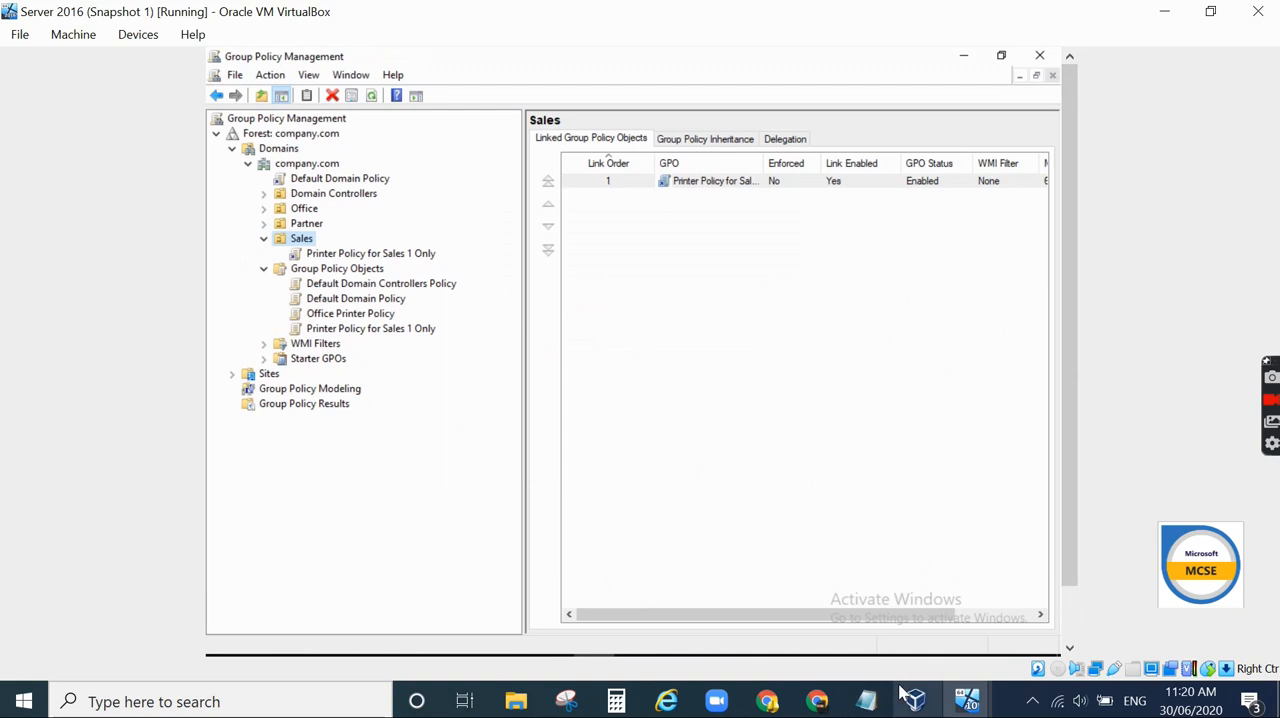
{"action": "mouse_move", "coordinate": [927, 711]}
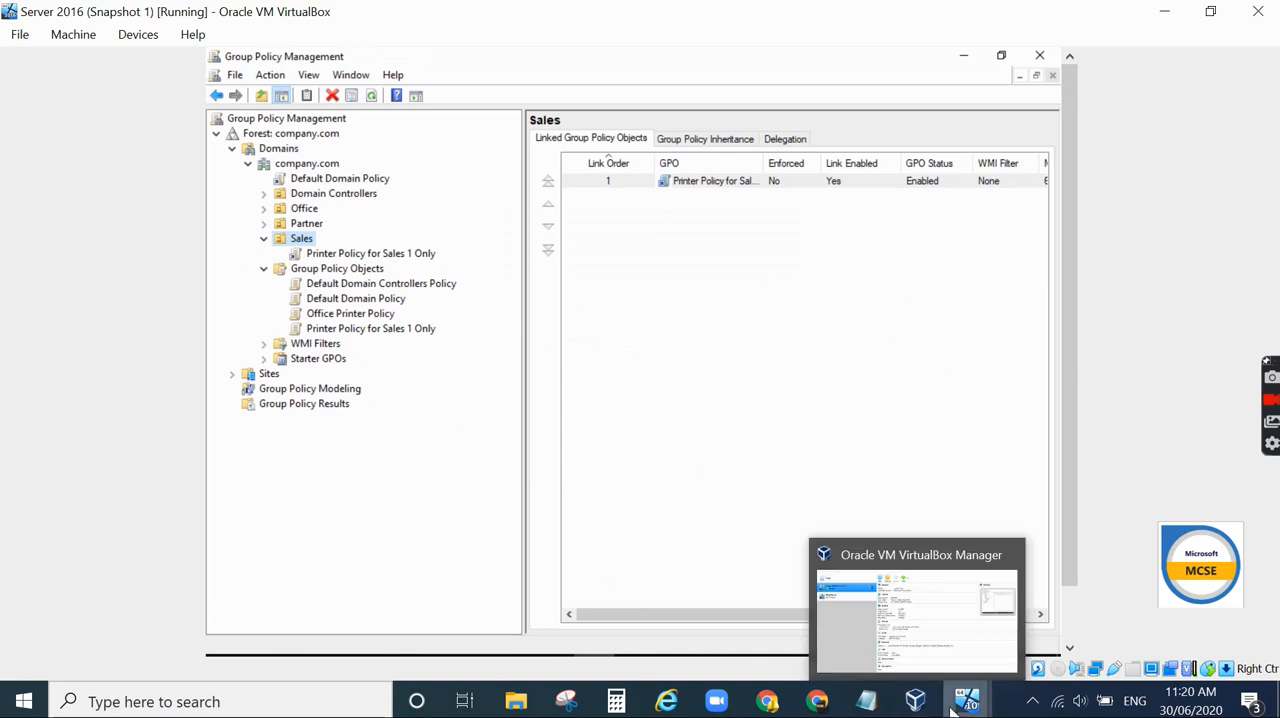
{"action": "mouse_move", "coordinate": [966, 700]}
{"action": "left_click", "coordinate": [897, 651]}
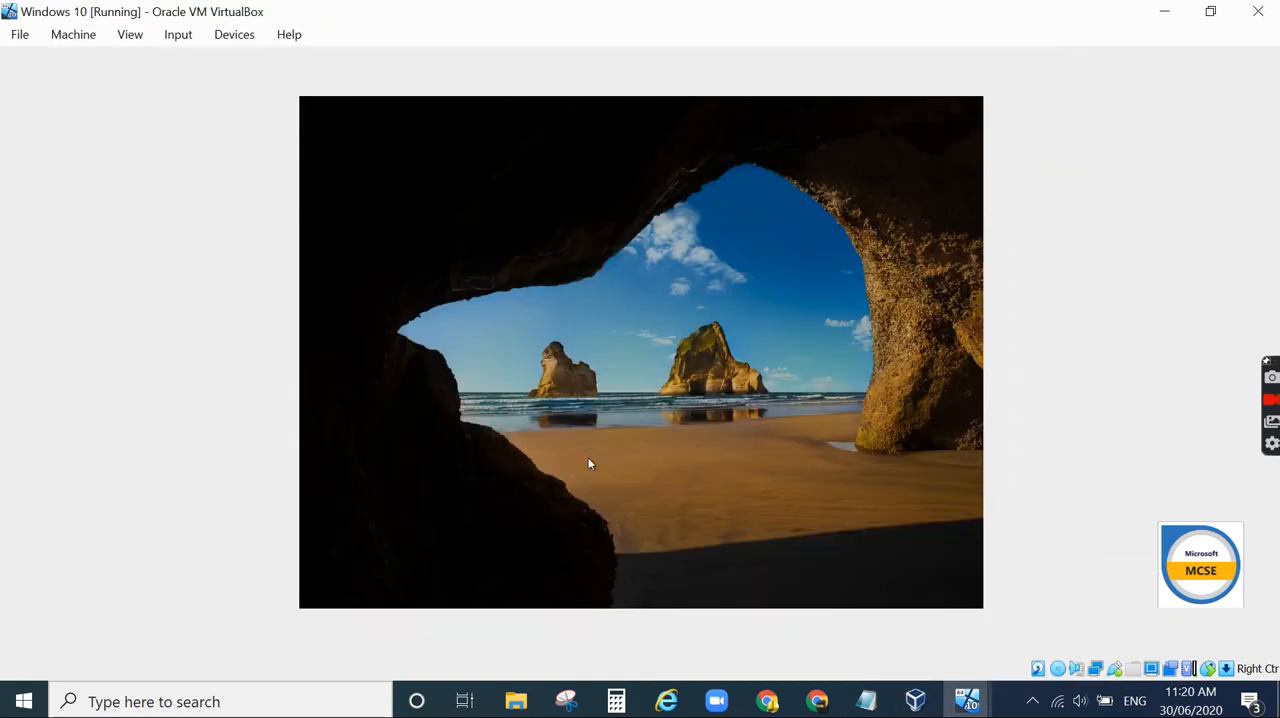
{"action": "left_click", "coordinate": [576, 470]}
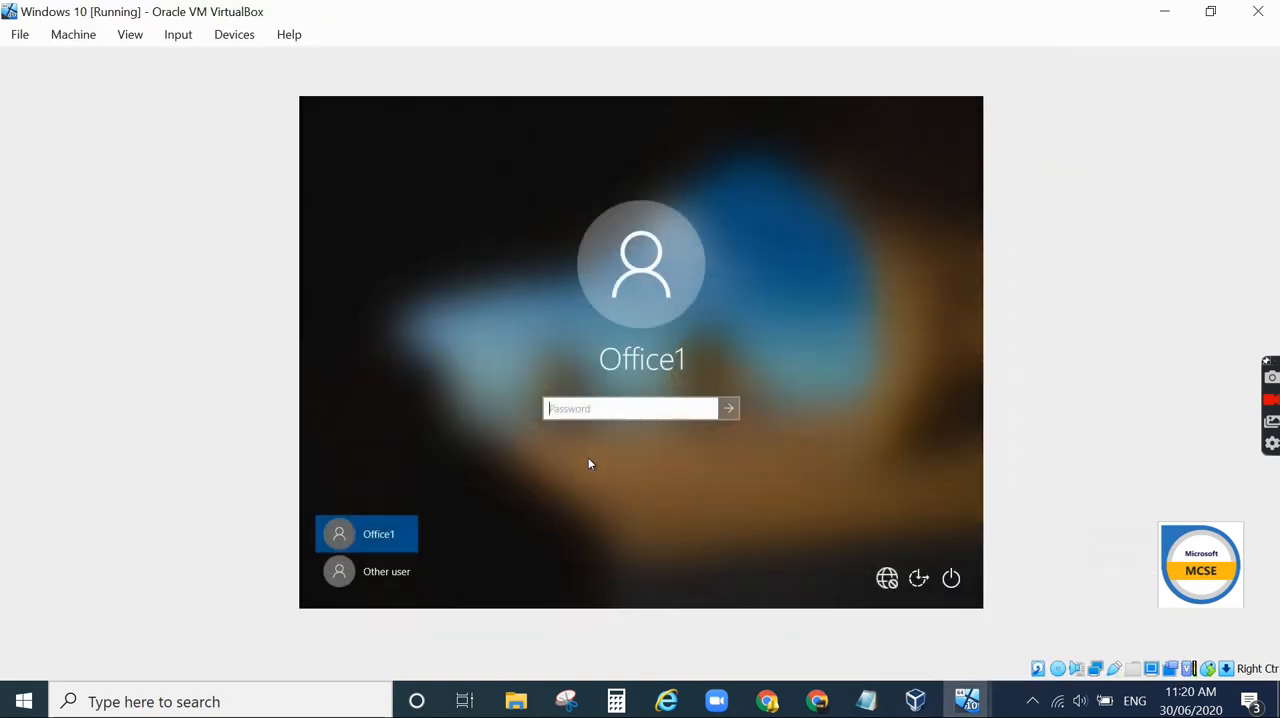
{"action": "left_click", "coordinate": [403, 574]}
{"action": "type", "text": "sales"}
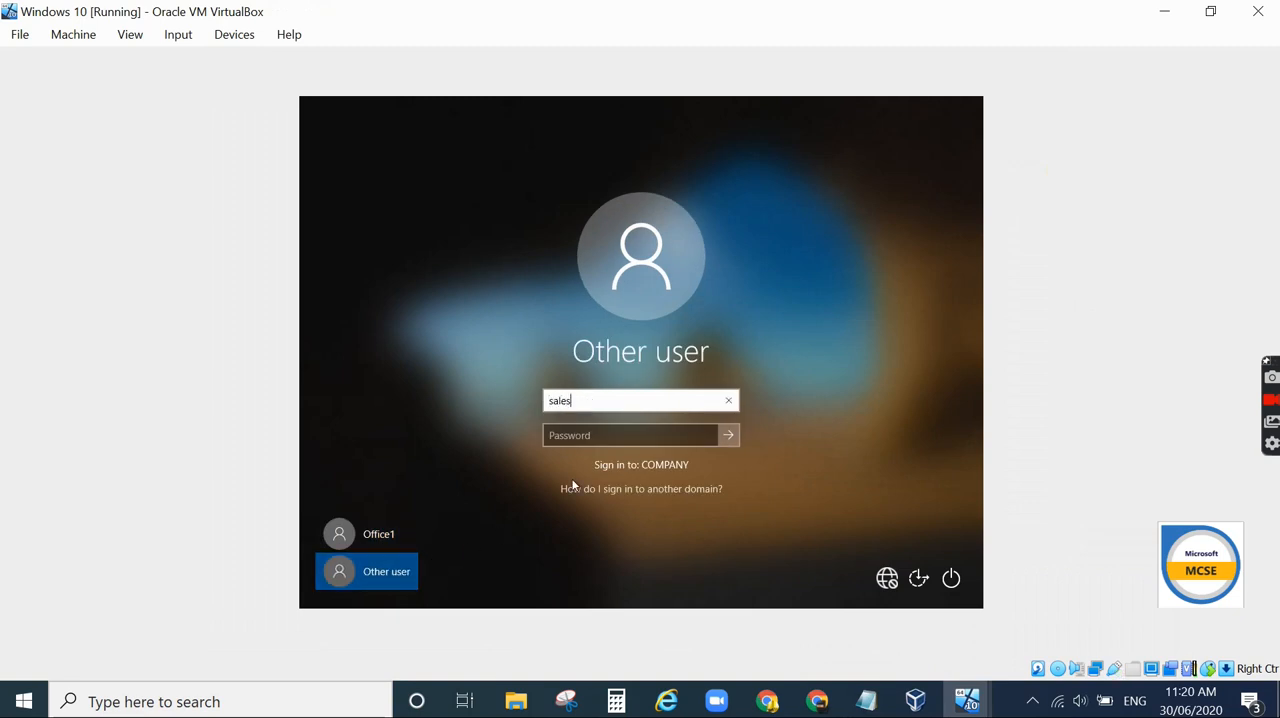
{"action": "type", "text": "1"}
{"action": "key", "text": "Tab"}
{"action": "type", "text": "••"}
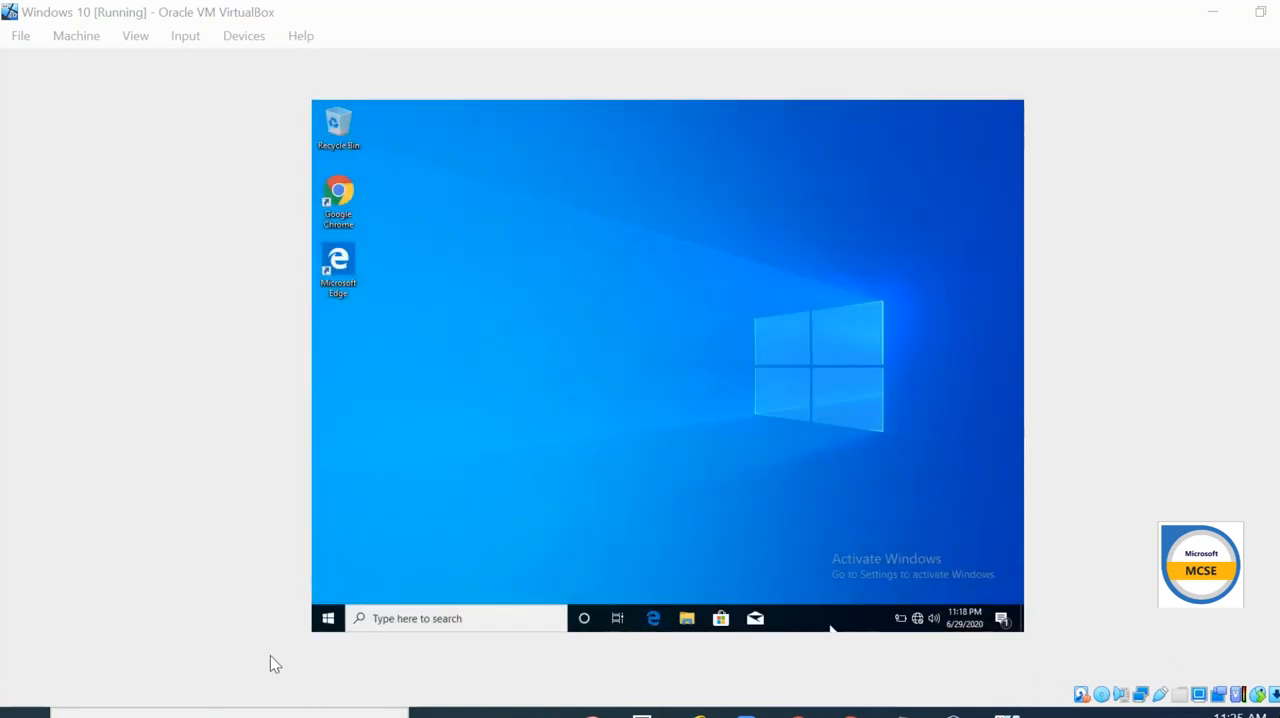
- Open Devices and Printers through the Run dialog and inspect the printers available to sales1
{"action": "right_click", "coordinate": [327, 619]}
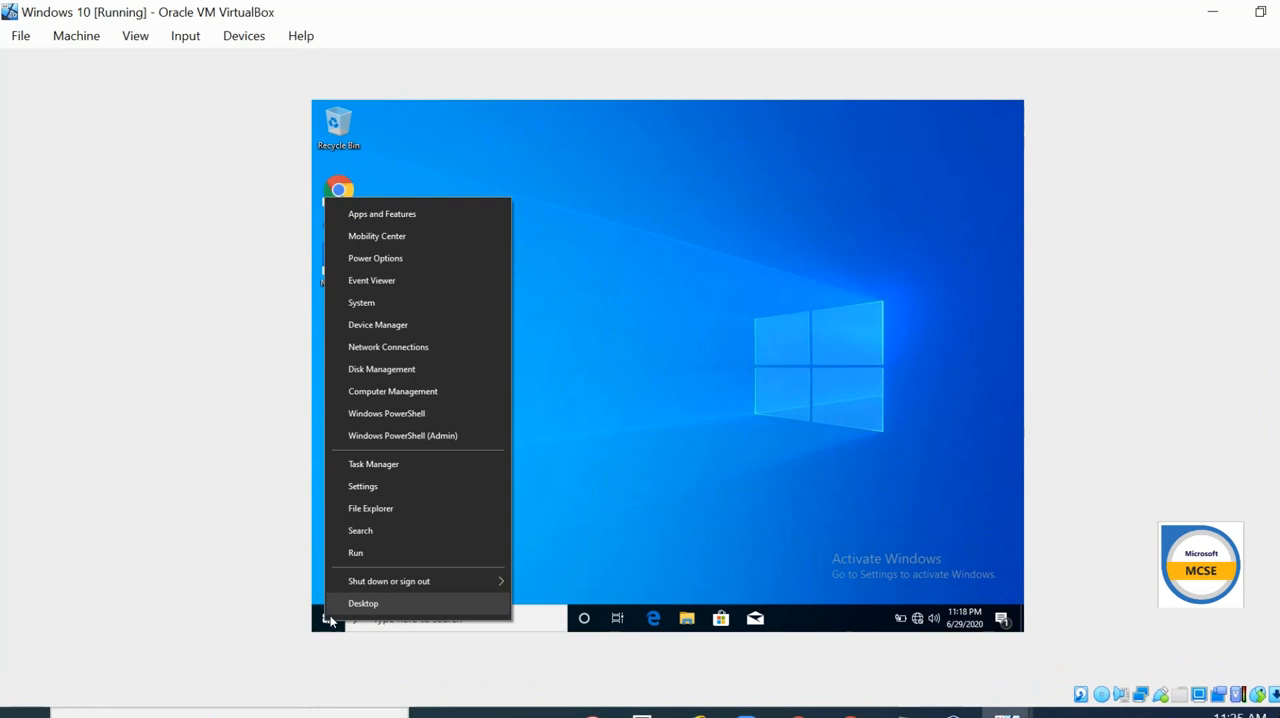
{"action": "left_click", "coordinate": [360, 554]}
{"action": "left_click", "coordinate": [424, 577]}
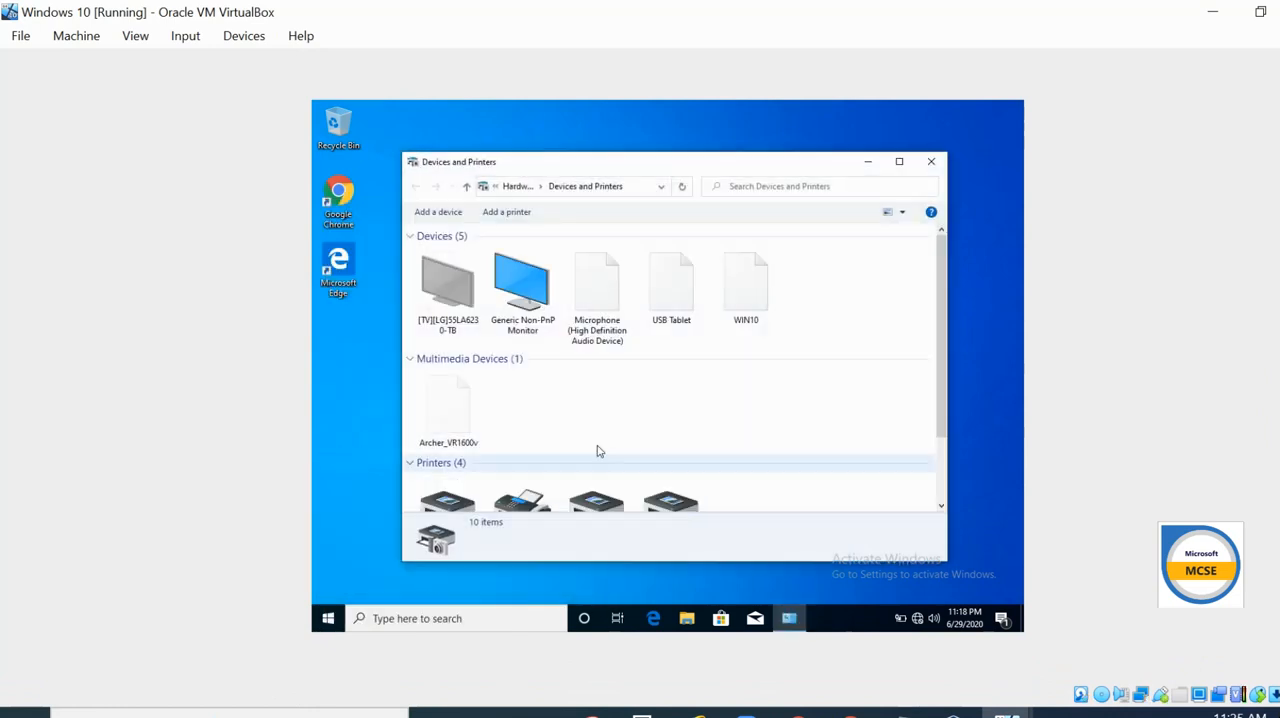
{"action": "scroll", "coordinate": [597, 449], "scroll_direction": "down", "scroll_amount": 2}
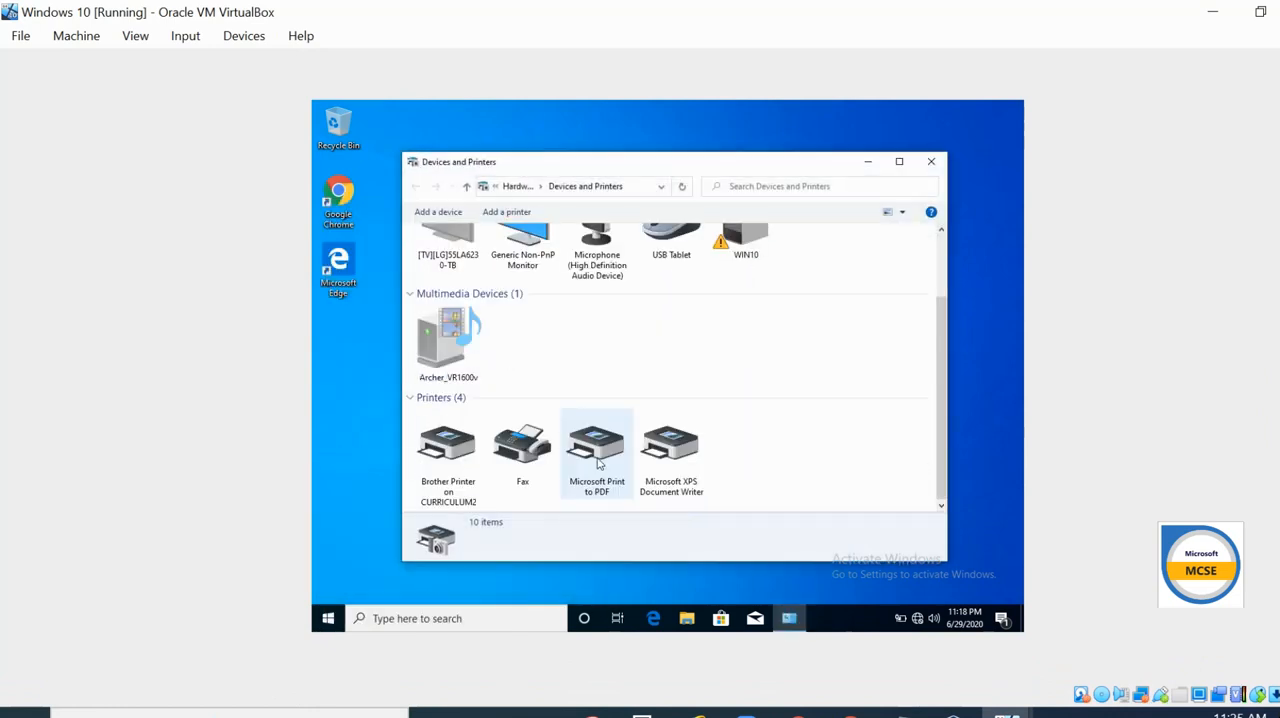
{"action": "double_click", "coordinate": [455, 470]}
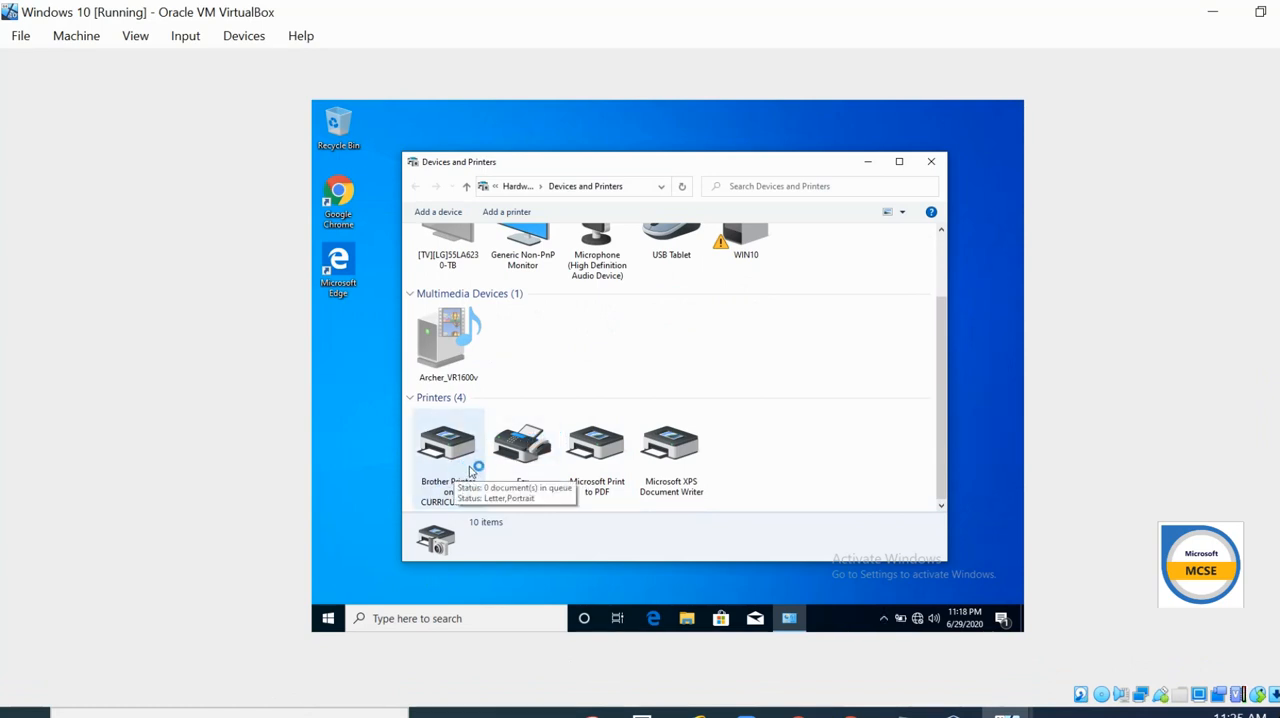
- Sign out of the sales1 session from the Start menu
{"action": "left_click", "coordinate": [328, 619]}
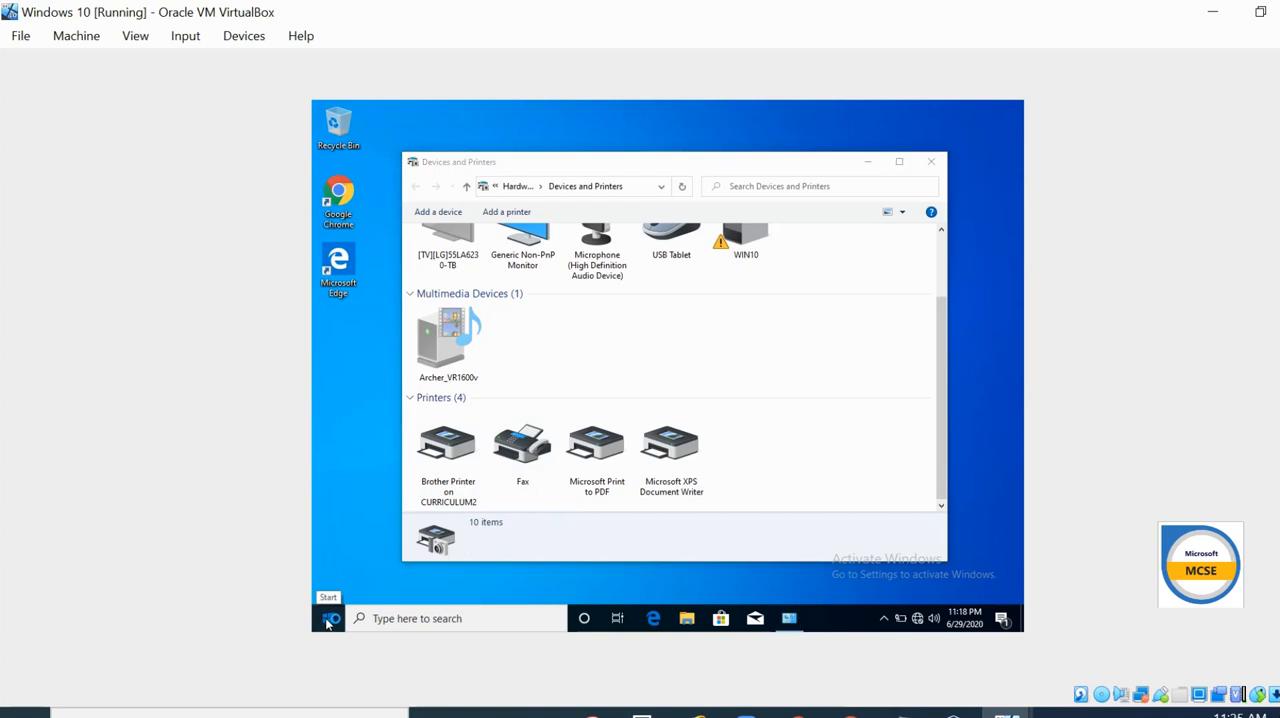
{"action": "left_click", "coordinate": [336, 458]}
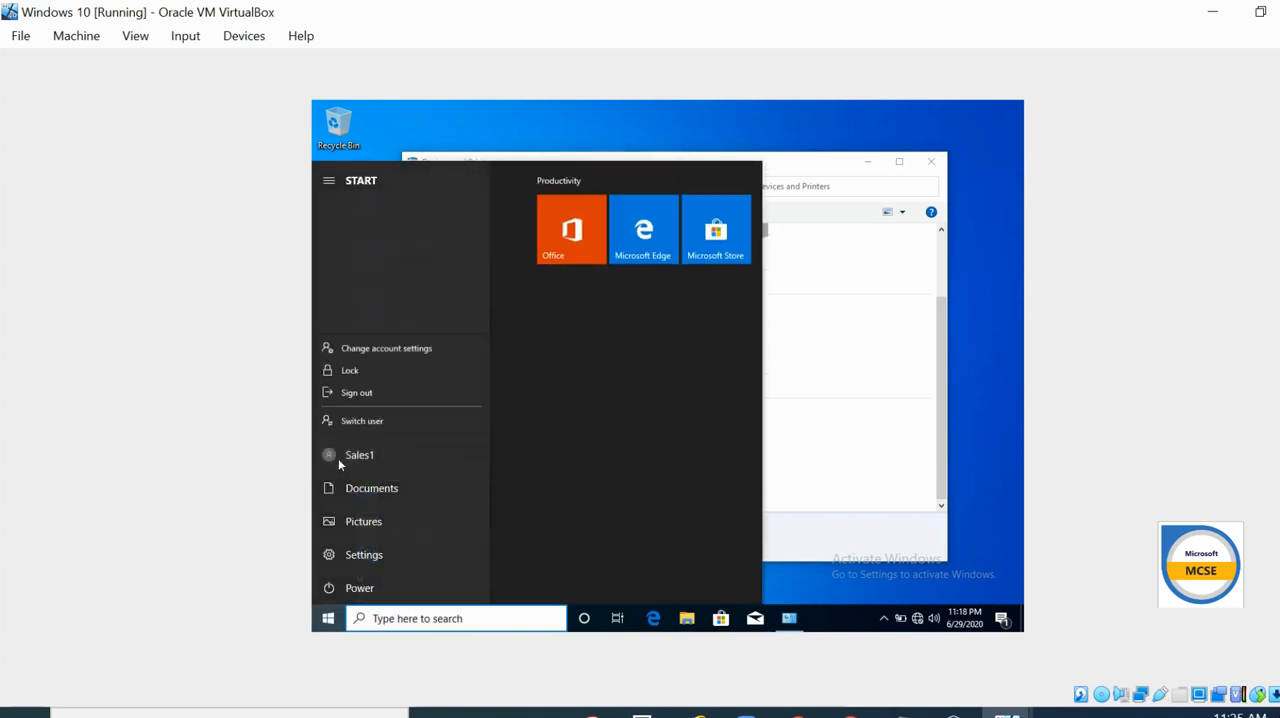
{"action": "left_click", "coordinate": [366, 380]}
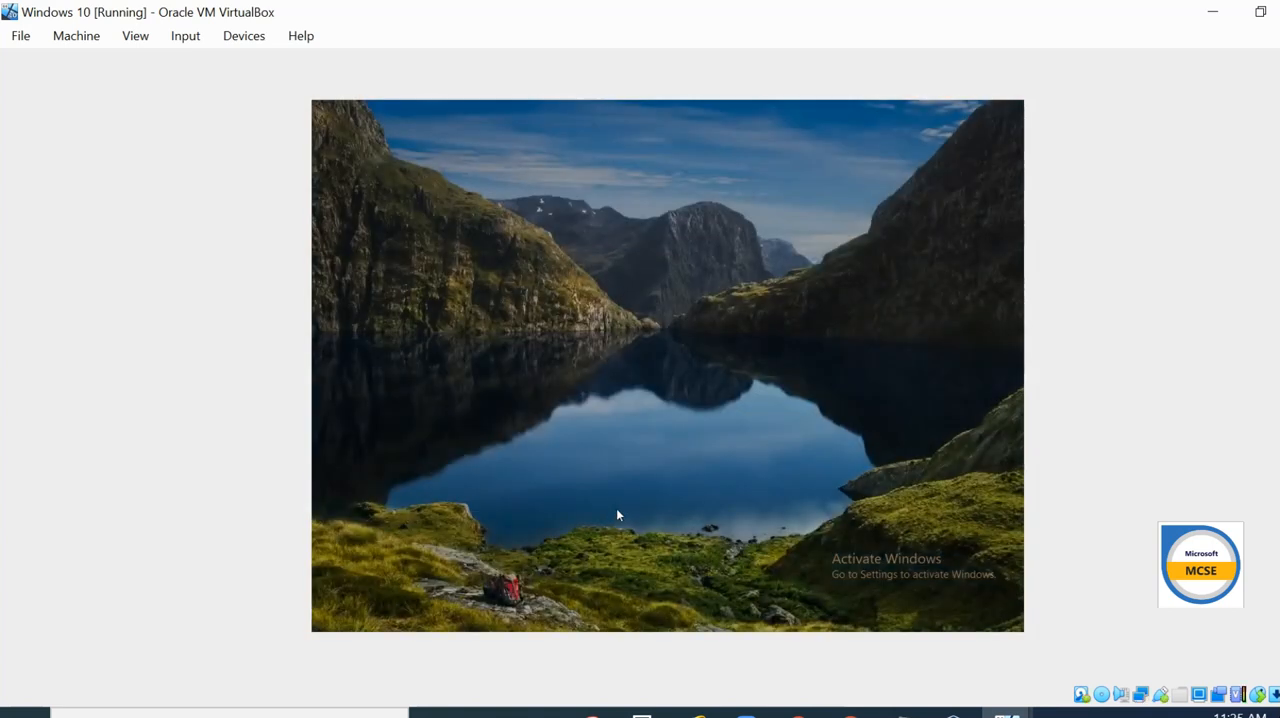
- Sign in as another user with user name sales2 and the account password
{"action": "left_click", "coordinate": [641, 447]}
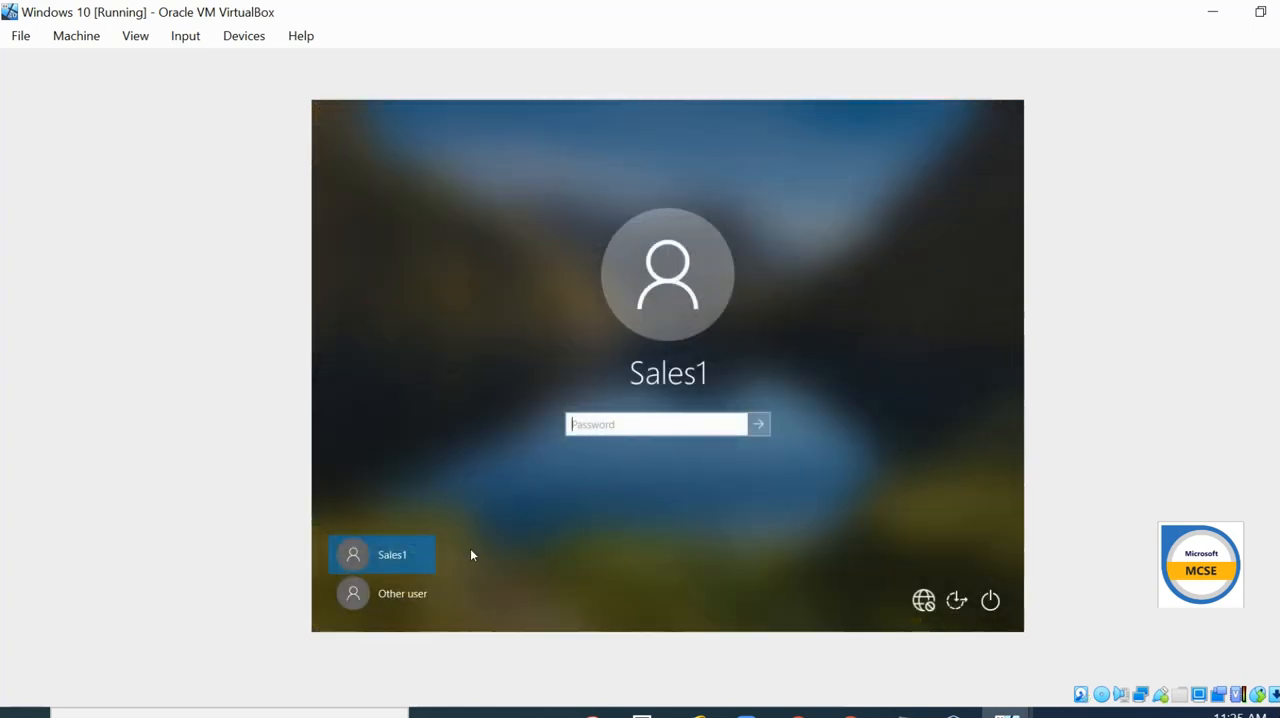
{"action": "left_click", "coordinate": [407, 592]}
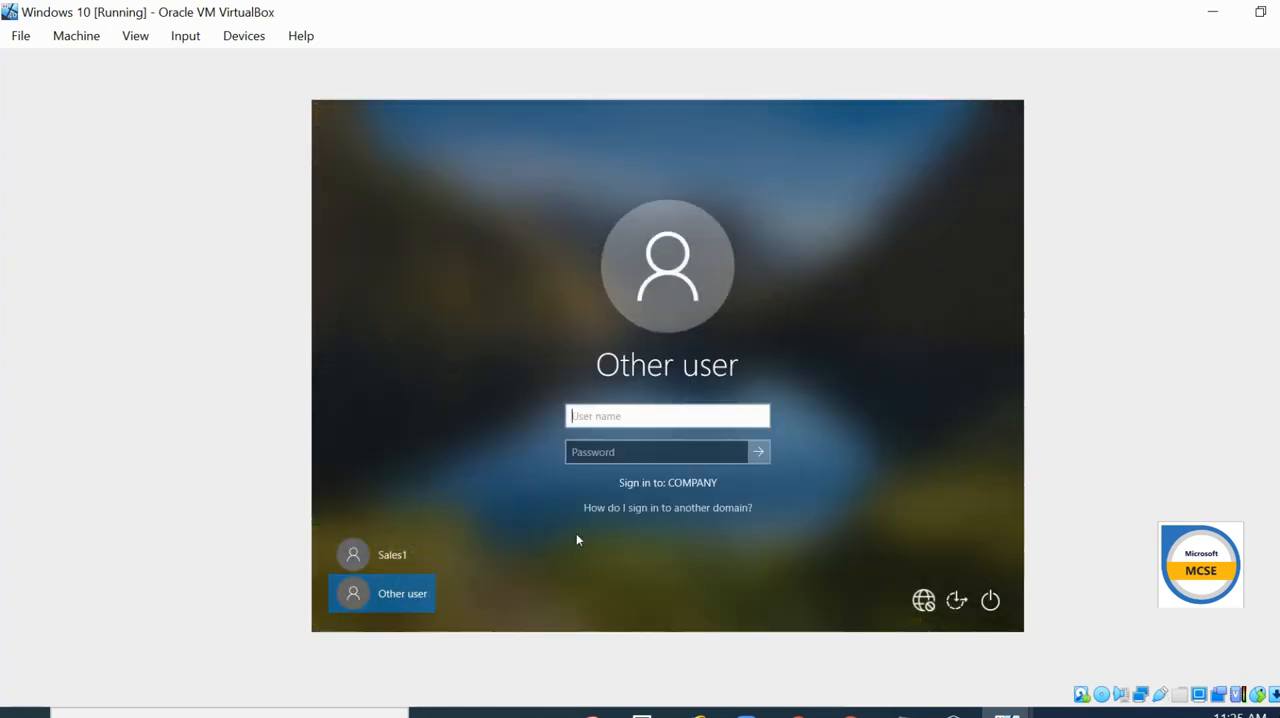
{"action": "type", "text": "sales2"}
{"action": "key", "text": "Tab"}
{"action": "type", "text": "Password1"}
{"action": "key", "text": "Return"}
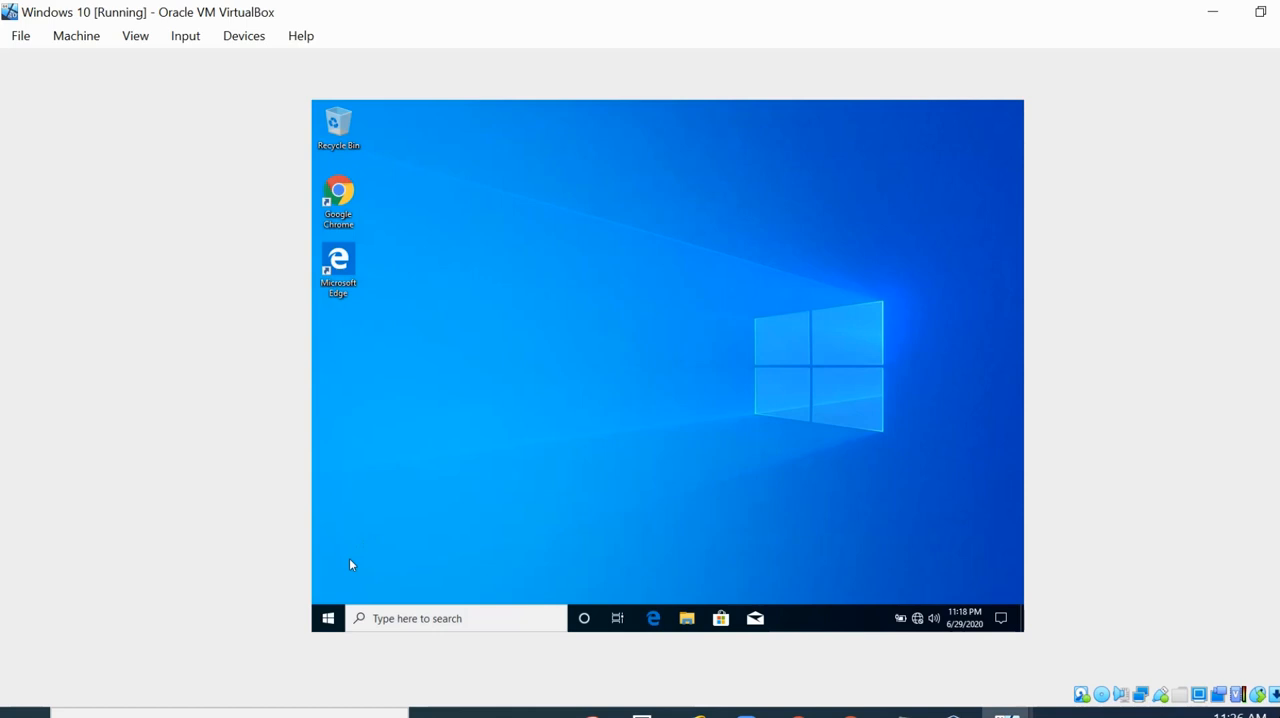
- Open Devices and Printers through the Run dialog and inspect the printers available to sales2
{"action": "right_click", "coordinate": [327, 617]}
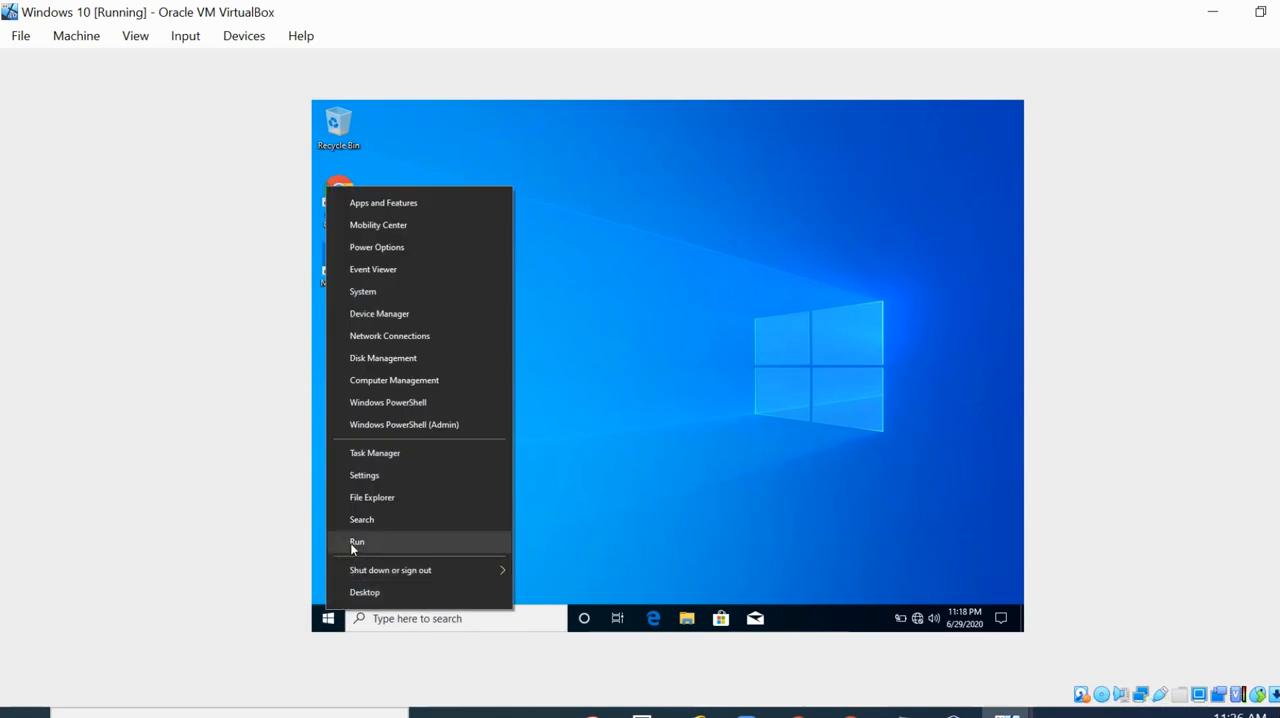
{"action": "left_click", "coordinate": [351, 546]}
{"action": "left_click", "coordinate": [414, 574]}
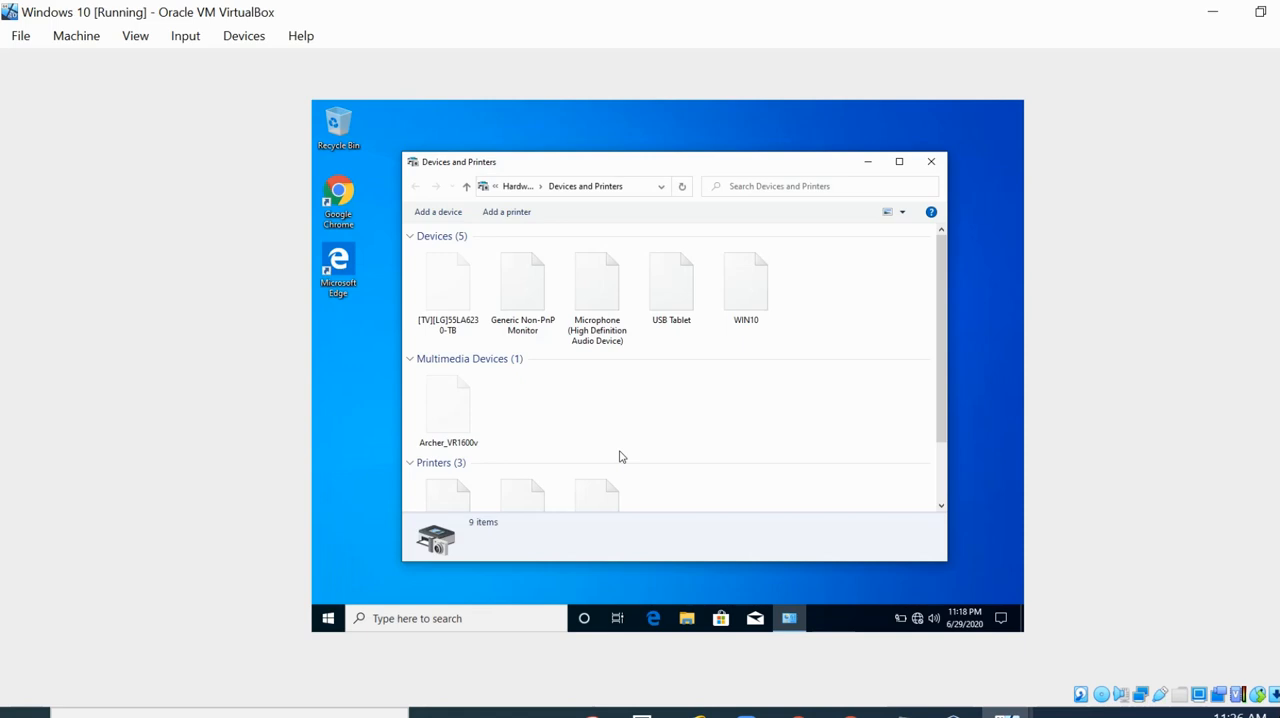
{"action": "scroll", "coordinate": [735, 419], "scroll_direction": "down", "scroll_amount": 2}
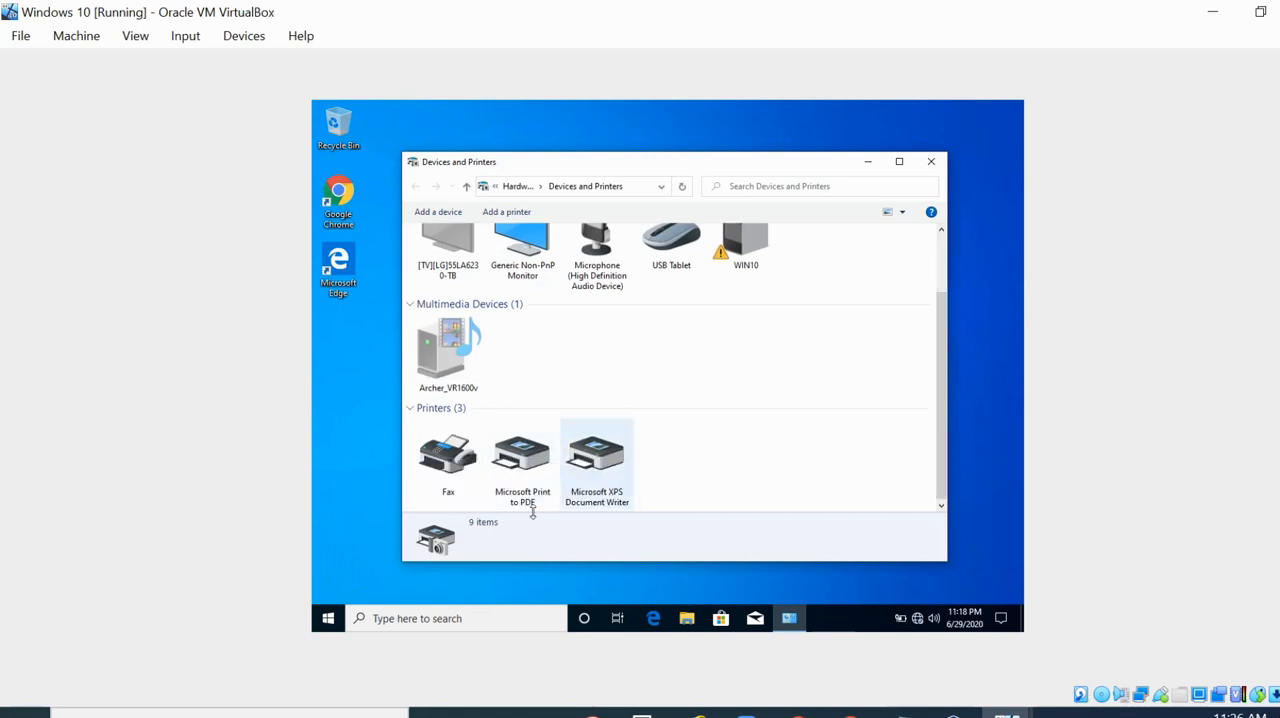
- Sign out of the sales2 session from the Start menu
{"action": "left_click", "coordinate": [327, 620]}
{"action": "left_click", "coordinate": [336, 459]}
{"action": "left_click", "coordinate": [358, 364]}
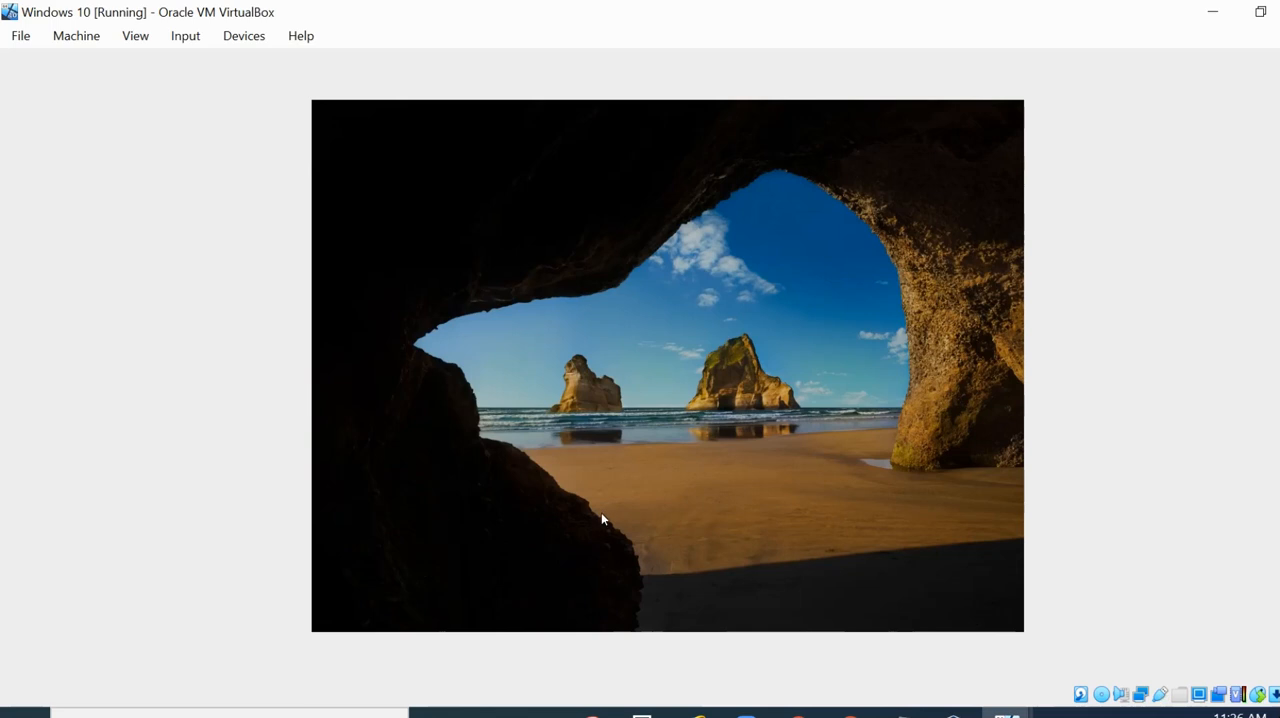
- Sign in as another user with user name sales3 and the account password
{"action": "left_click", "coordinate": [602, 519]}
{"action": "left_click", "coordinate": [430, 594]}
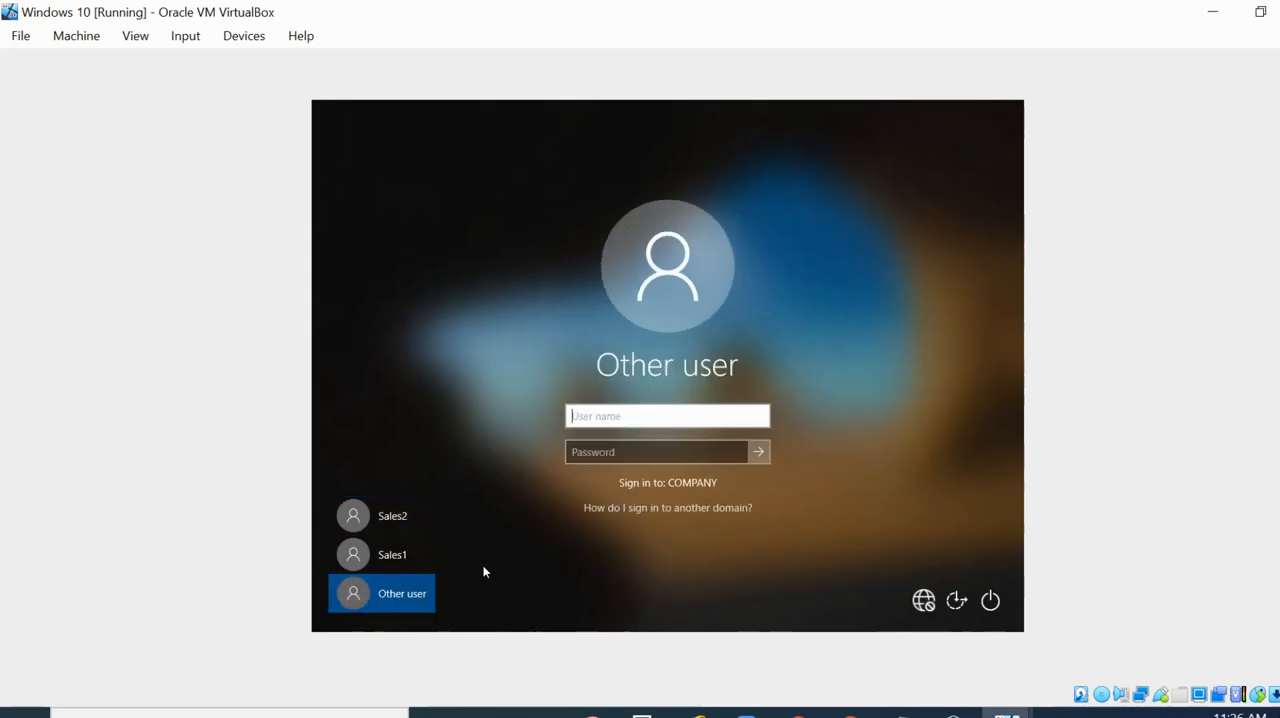
{"action": "type", "text": "sales3"}
{"action": "key", "text": "Tab"}
{"action": "type", "text": "P••••••••"}
{"action": "key", "text": "Return"}
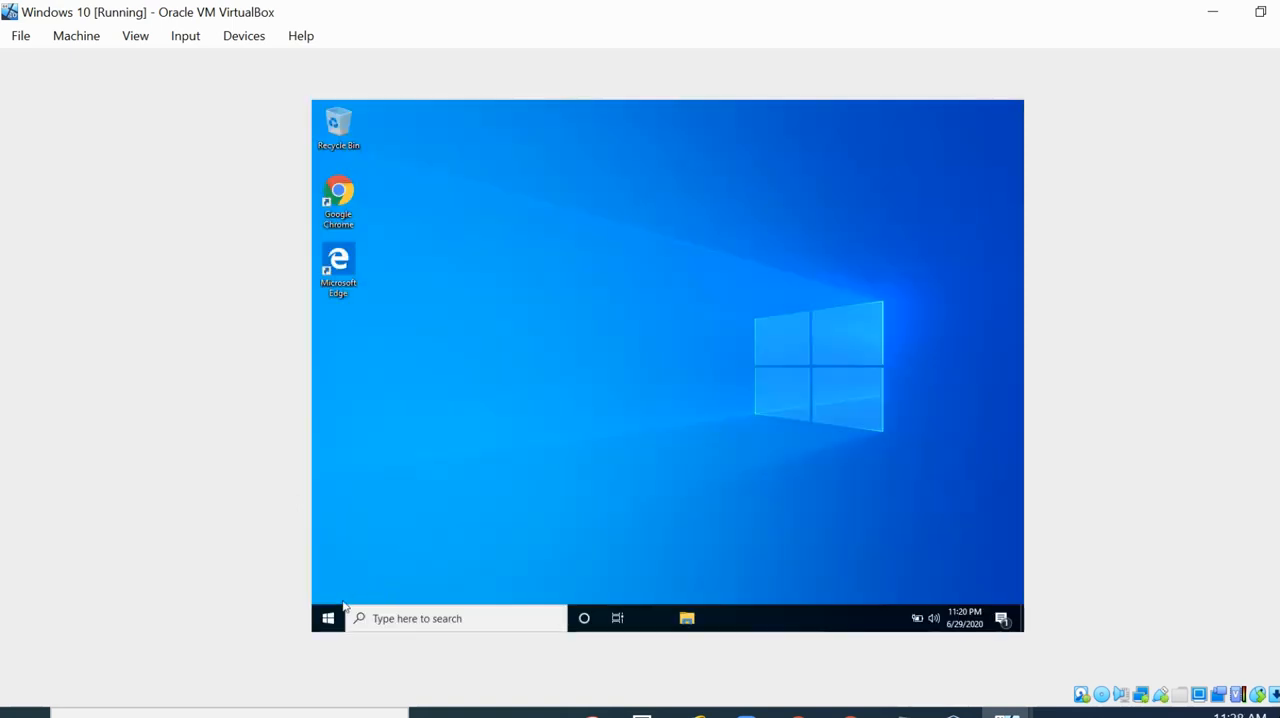
- Run control printers to open Devices and Printers and inspect the printers available to sales3
{"action": "right_click", "coordinate": [328, 618]}
{"action": "left_click", "coordinate": [362, 551]}
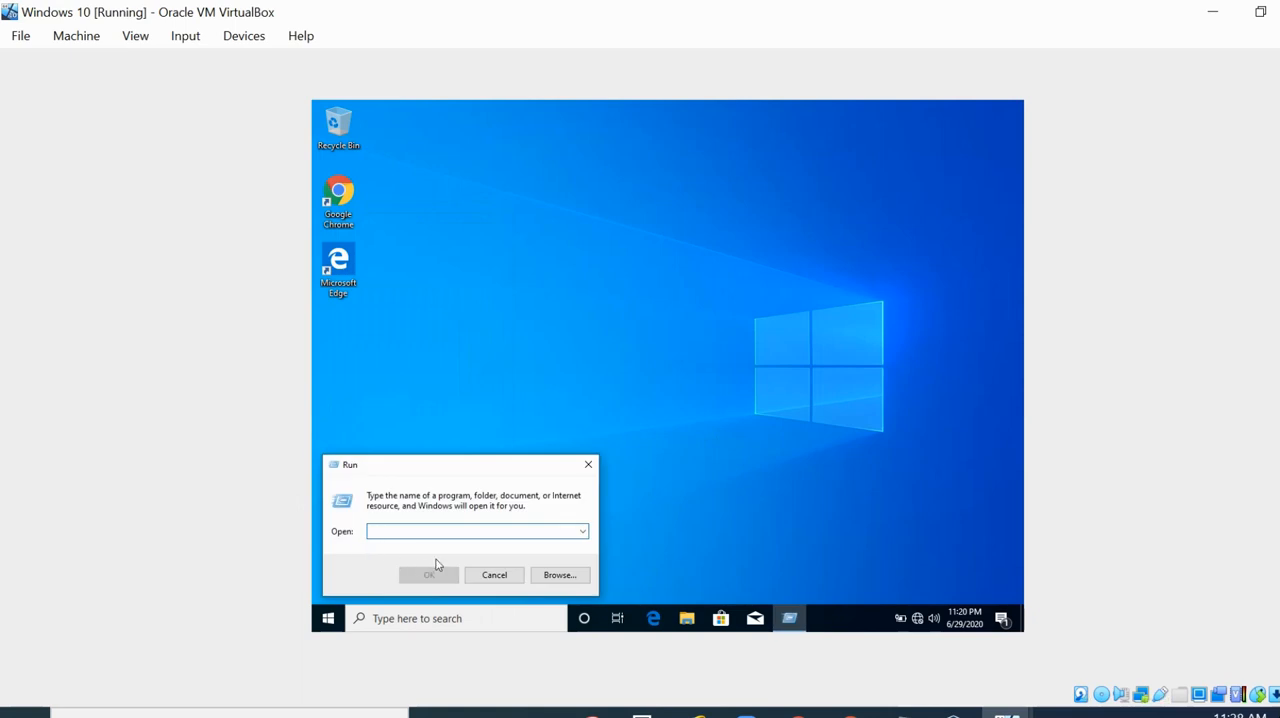
{"action": "type", "text": "control prin"}
{"action": "key", "text": "Return"}
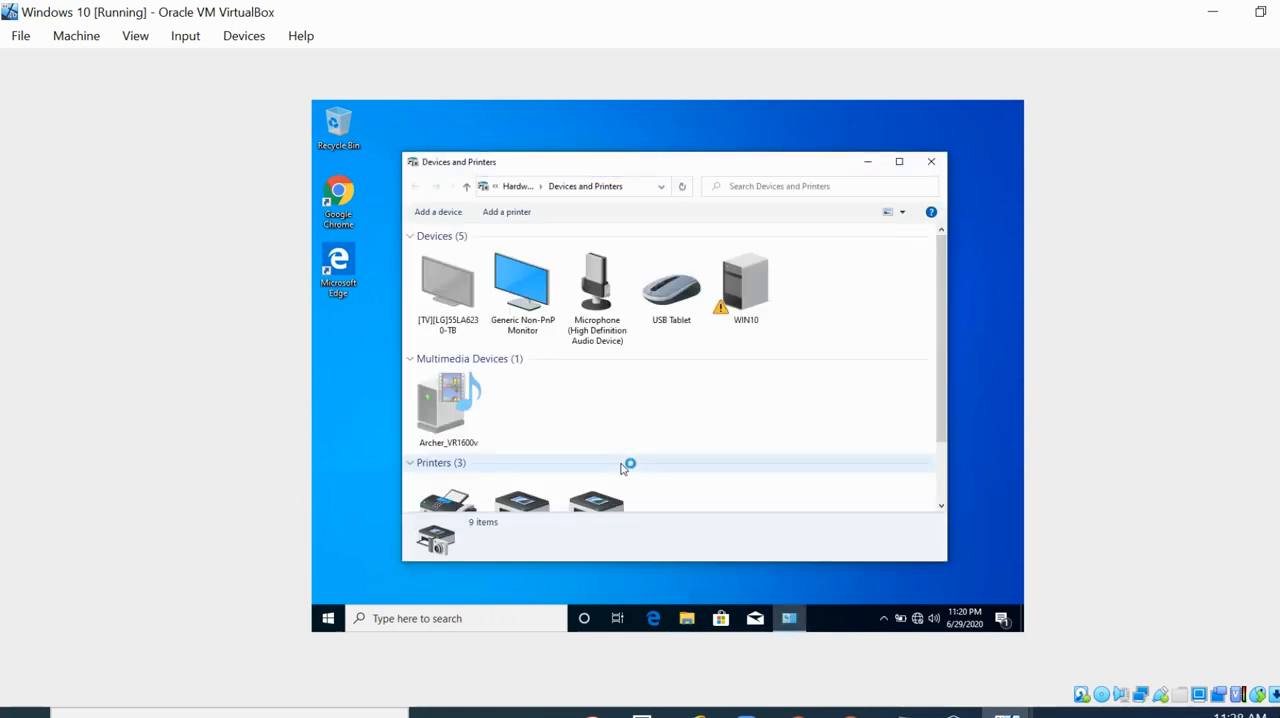
{"action": "scroll", "coordinate": [626, 463], "scroll_direction": "down", "scroll_amount": 2}
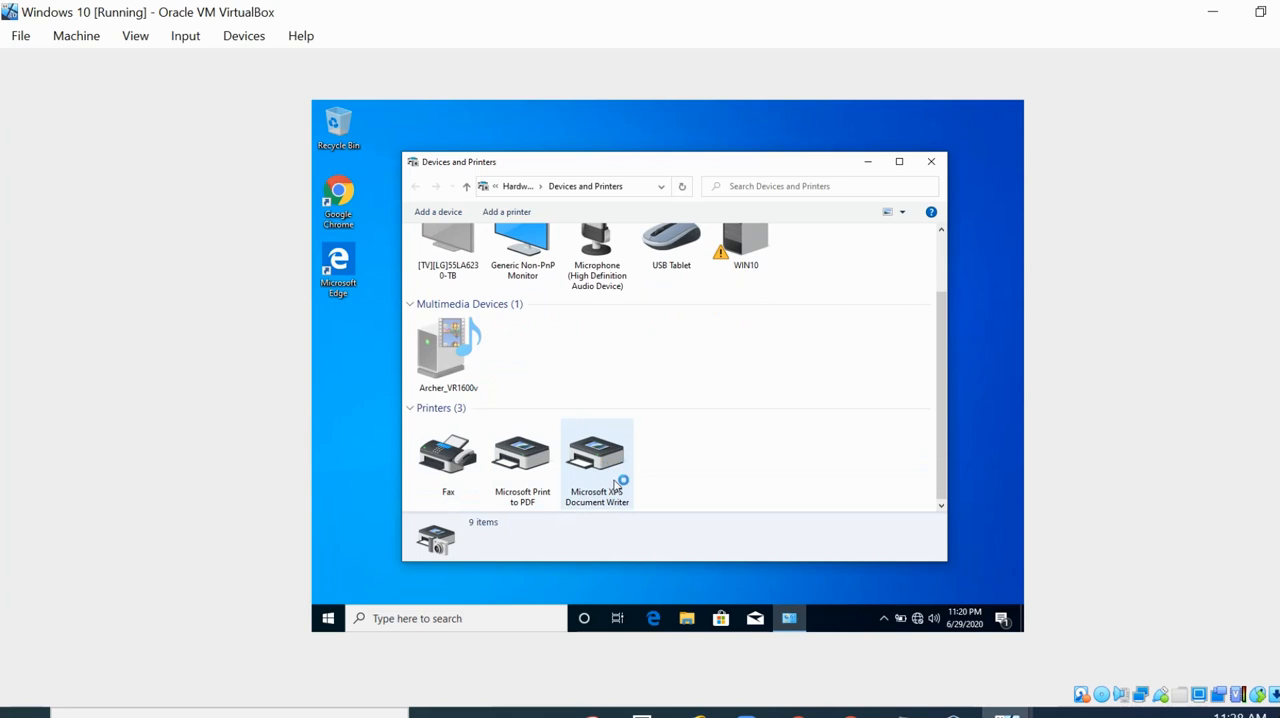